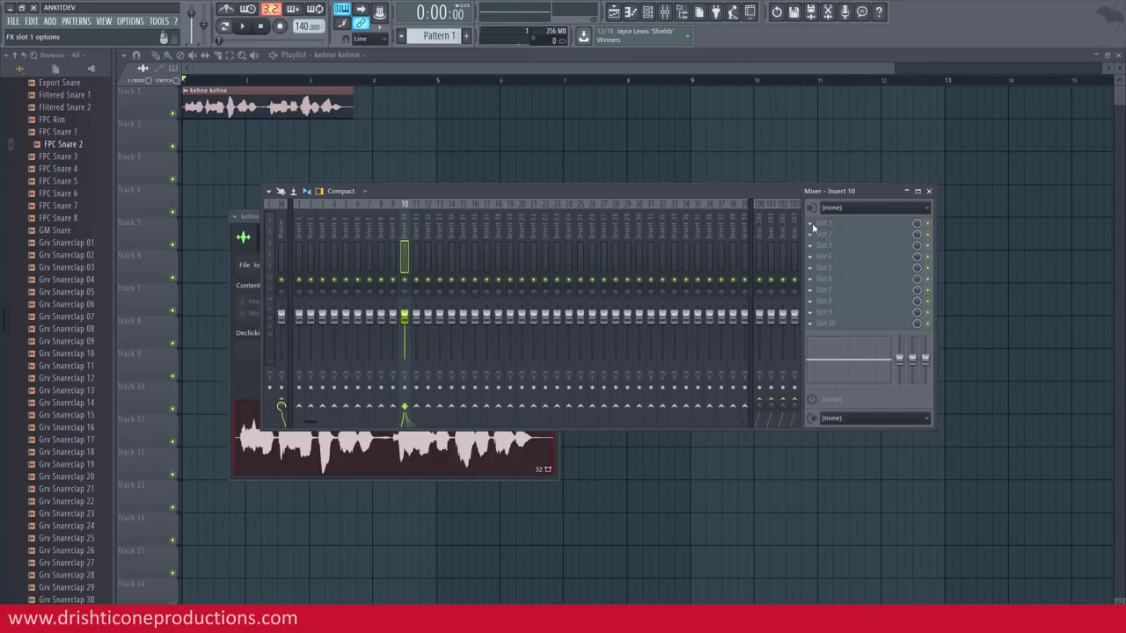
Try AutoTuneVST in the first effect slot of mixer Insert 10, and clear the slot
click(966, 56)
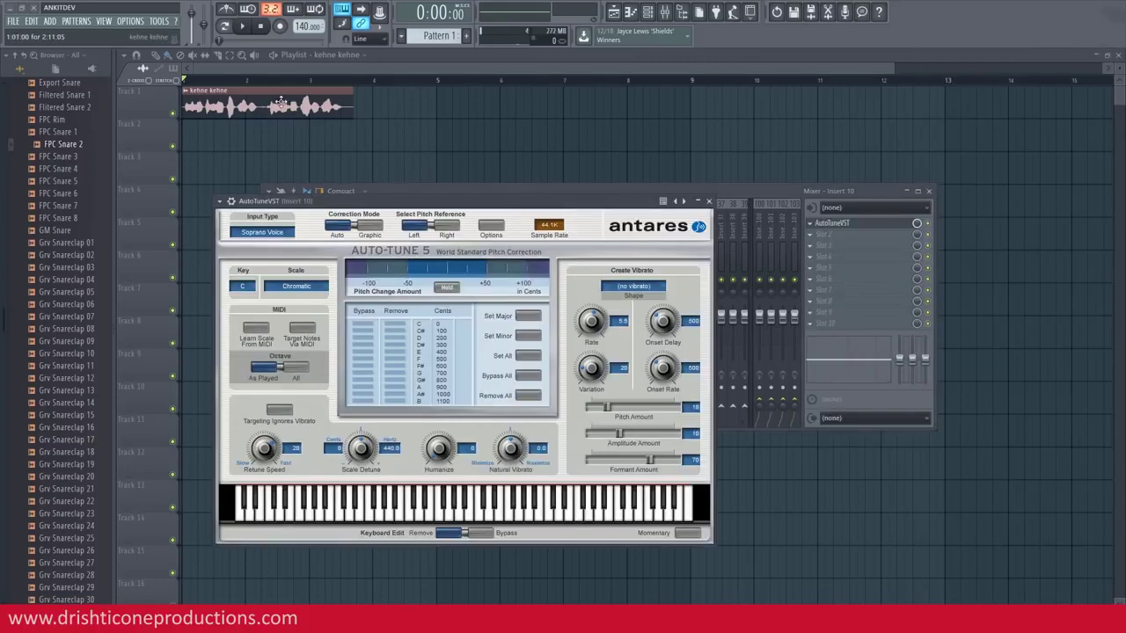
click(709, 202)
click(815, 226)
mouse_move(818, 236)
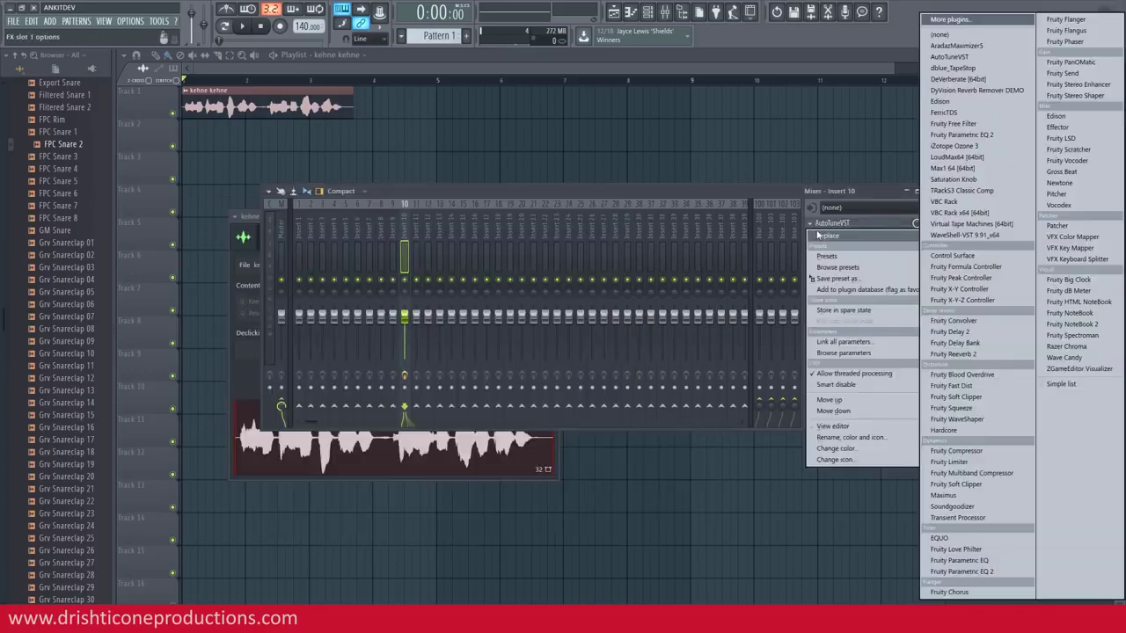
key(Escape)
Play the kehne kehne vocal clip in the playlist, and stop playback
click(699, 67)
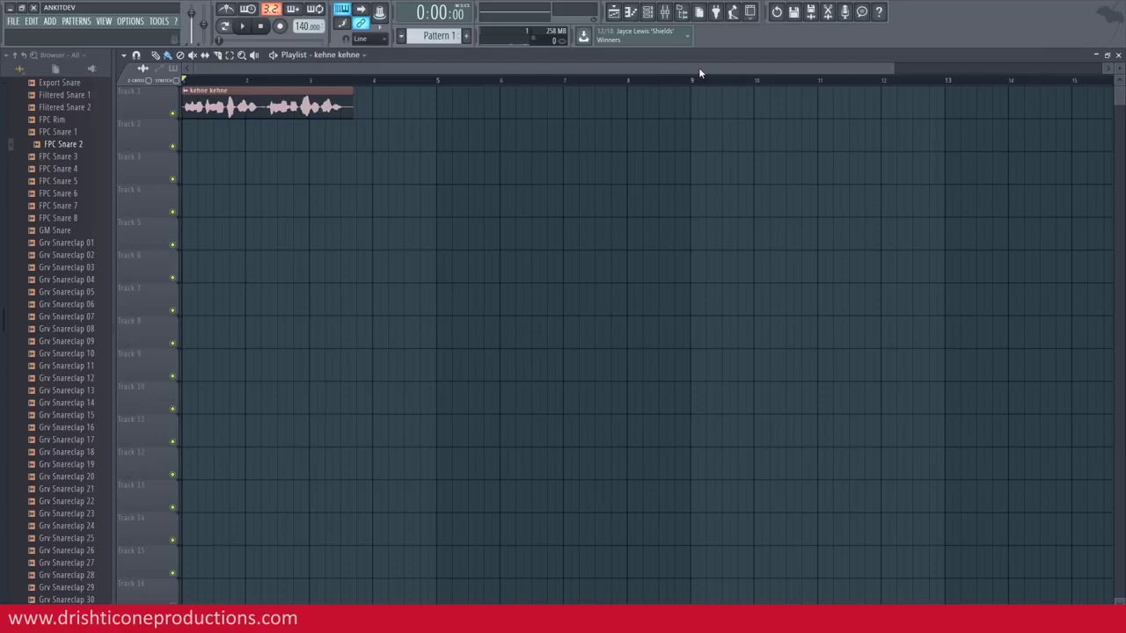
key(space)
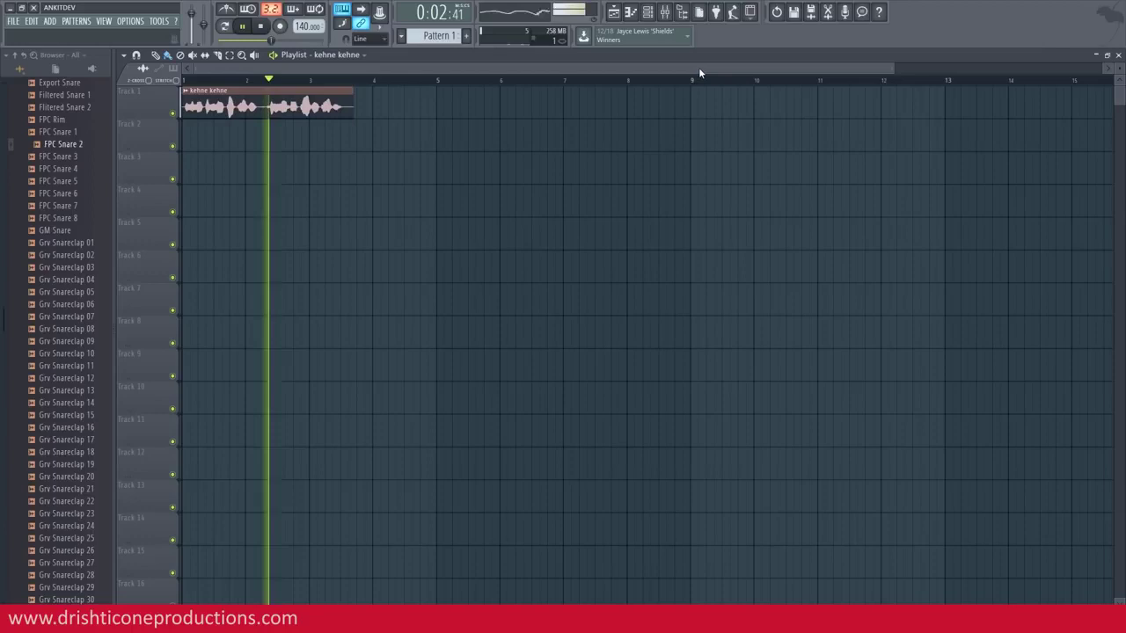
key(space)
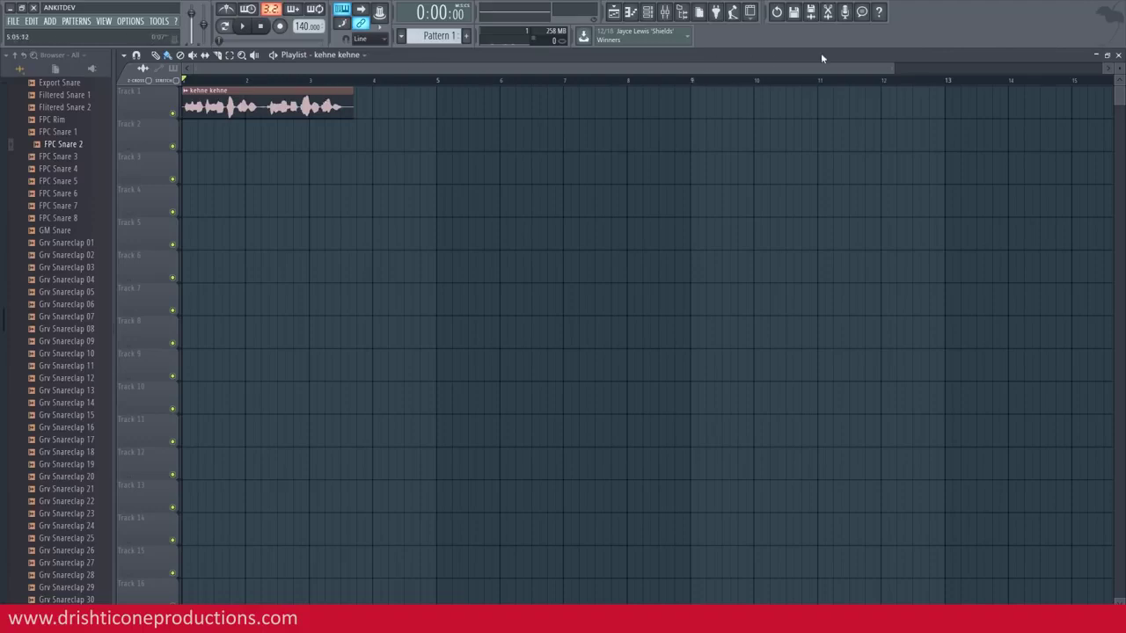
Load Newtone in the first effect slot of mixer Insert 35, and place its window beside the un-maximized playlist
click(1107, 56)
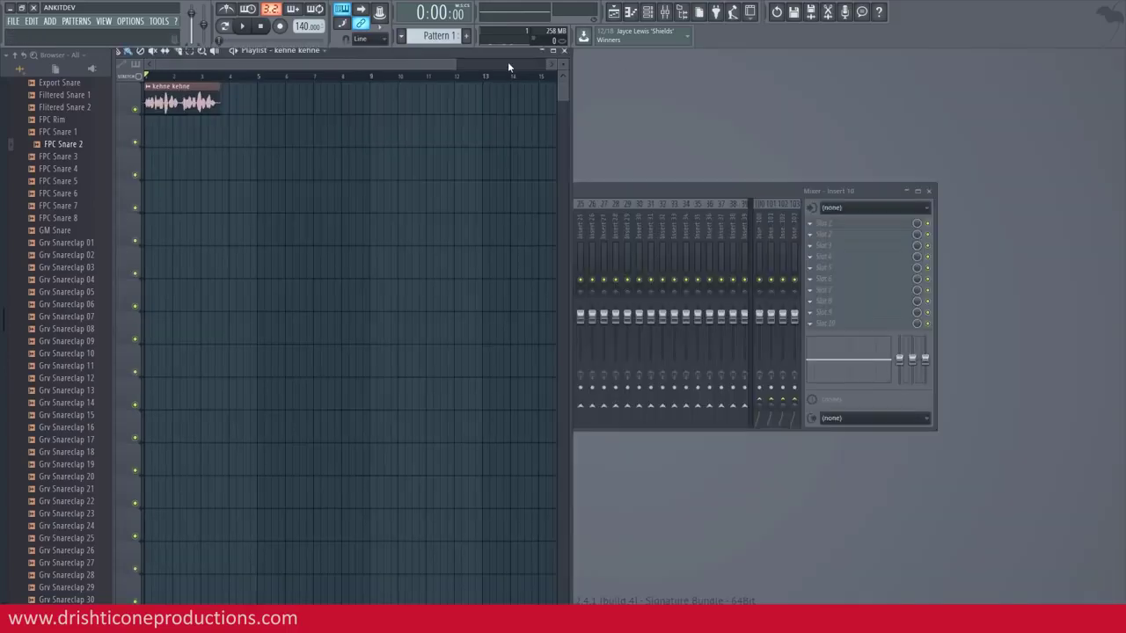
click(552, 50)
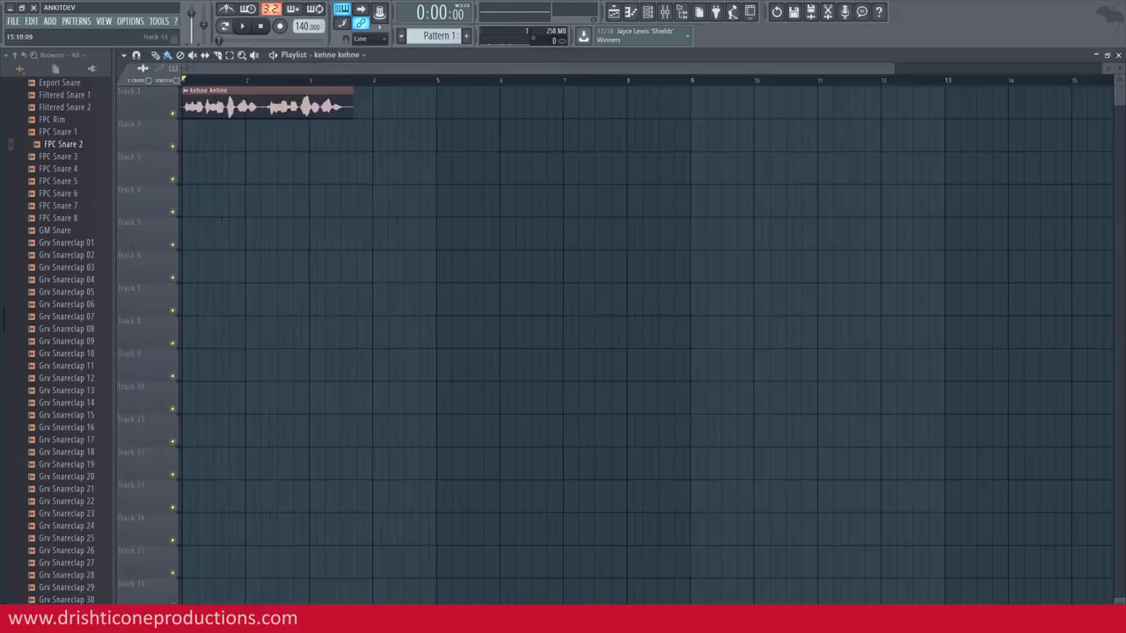
click(1107, 56)
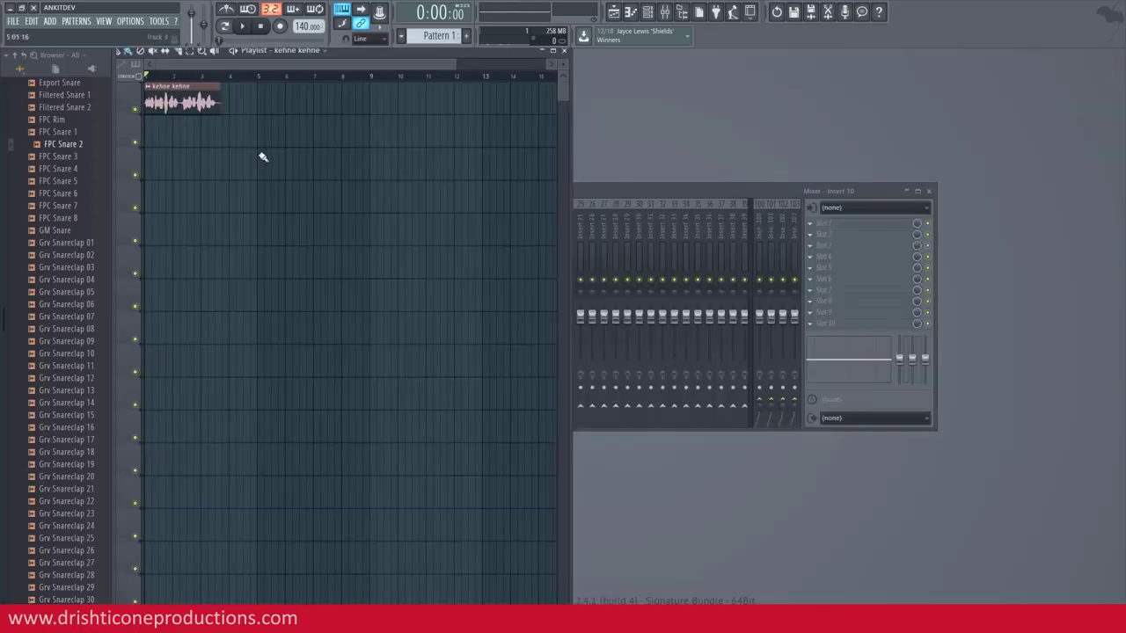
click(703, 229)
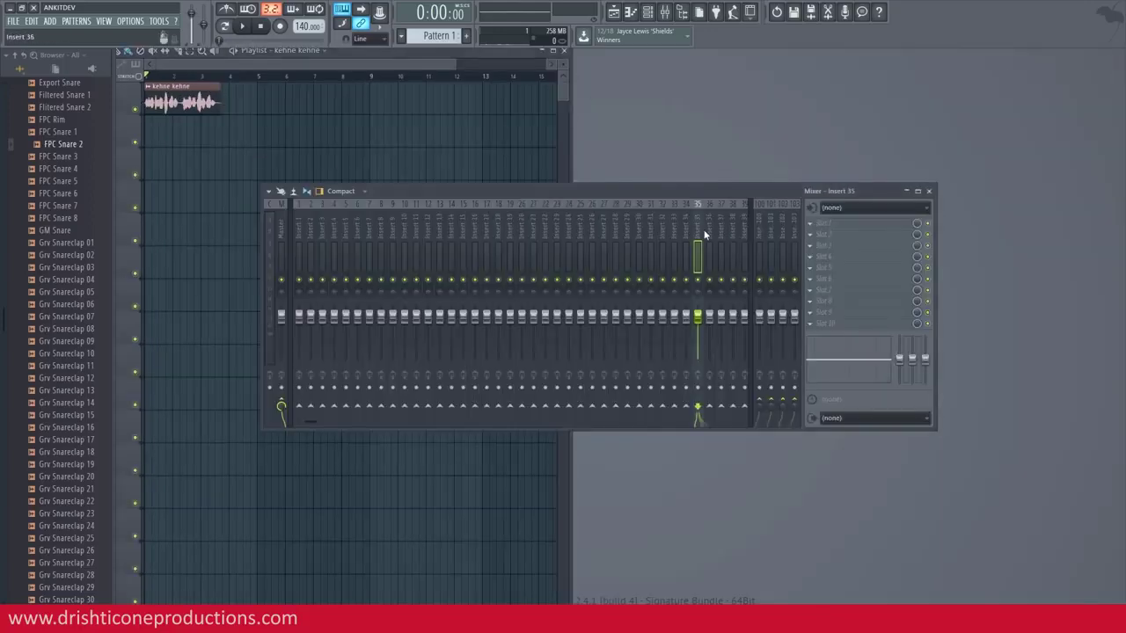
click(818, 222)
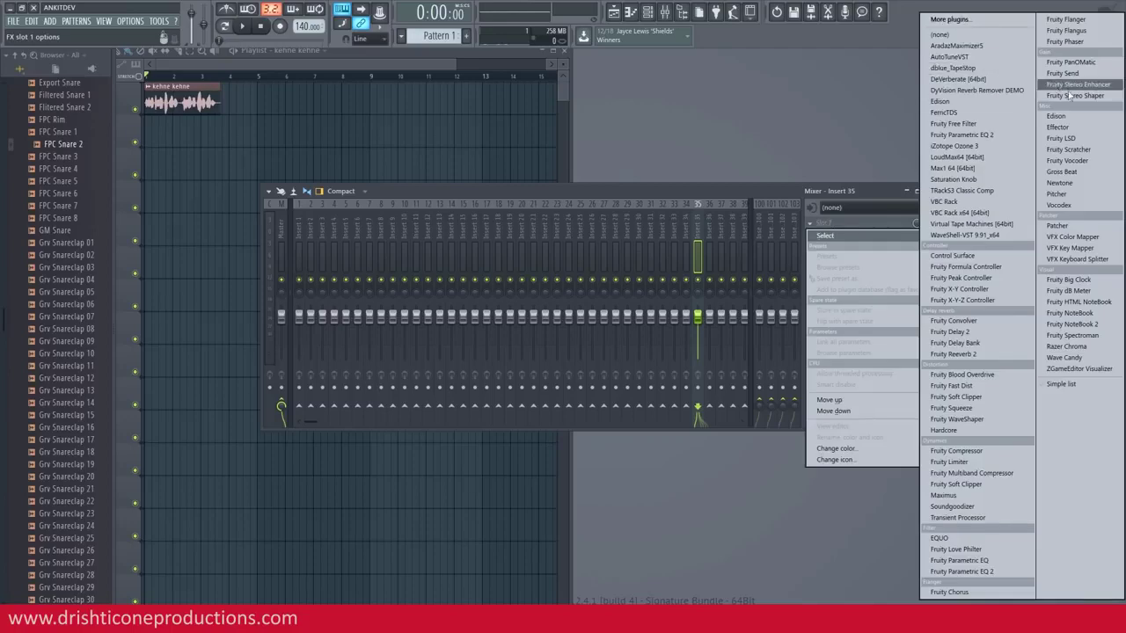
click(1060, 183)
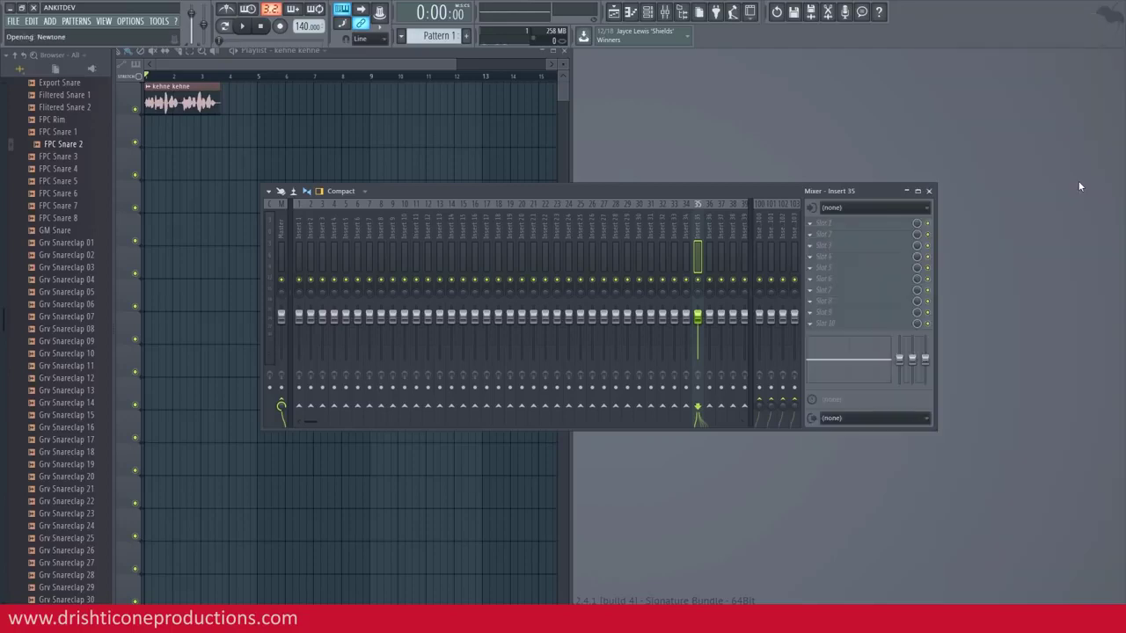
click(931, 192)
drag(320, 109, 773, 105)
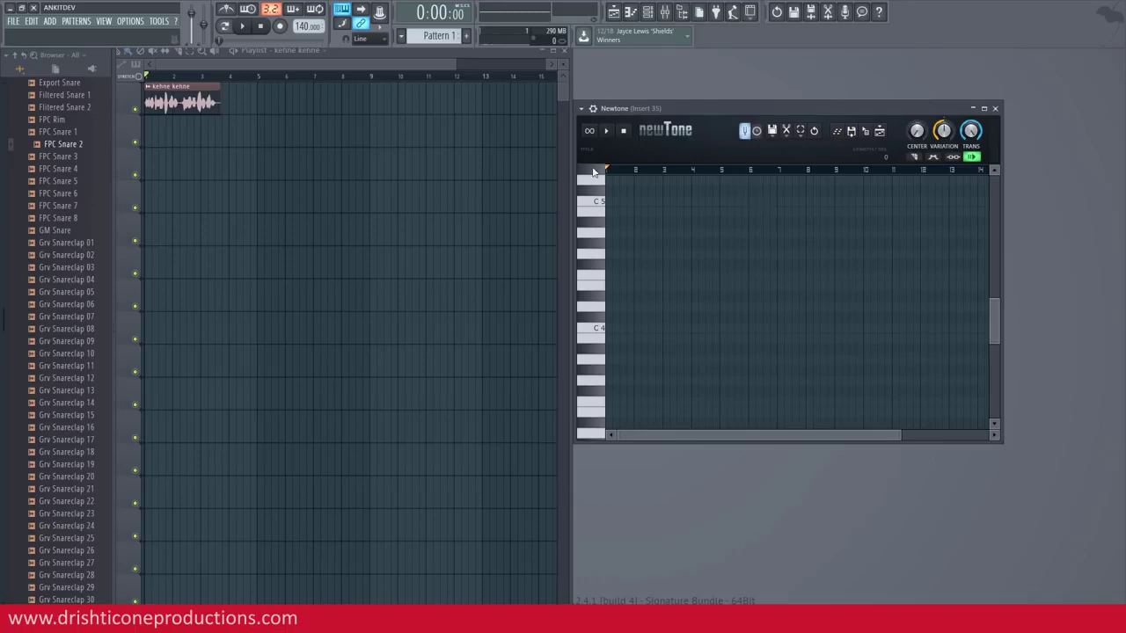
Load the sample of the kehne kehne clip into Newtone for pitch analysis
double_click(201, 103)
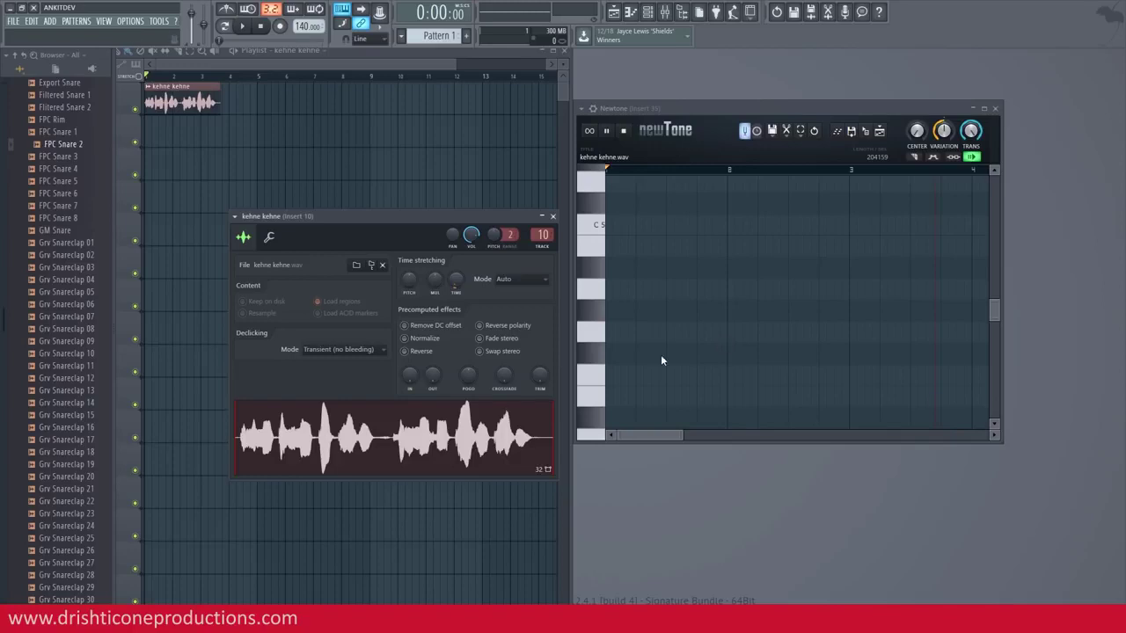
drag(361, 444, 633, 244)
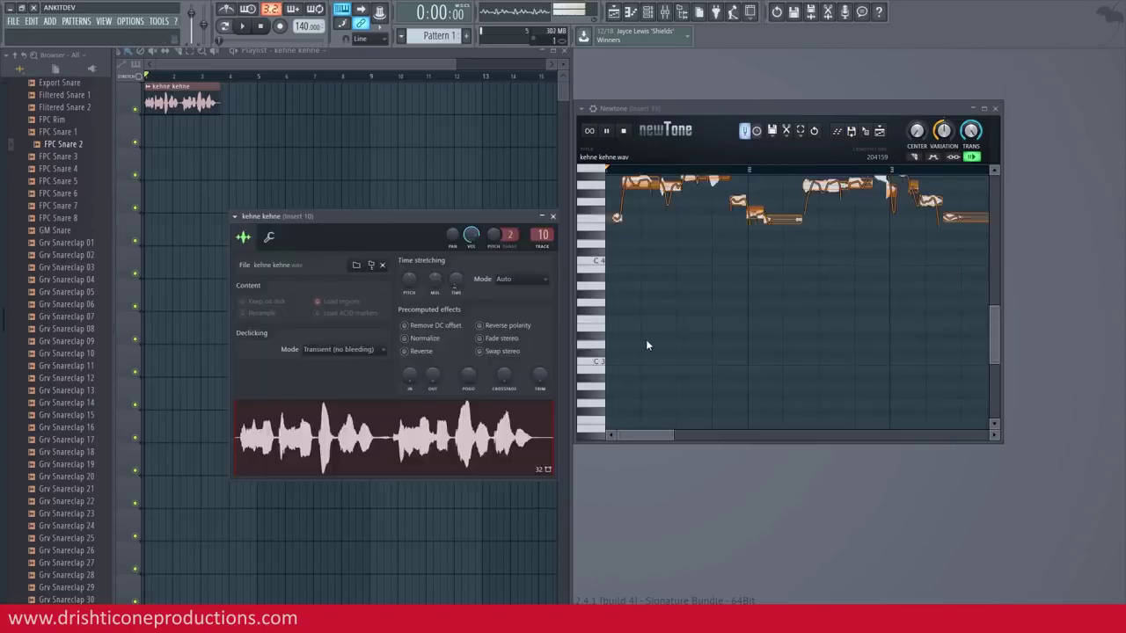
scroll(822, 348, up, 2)
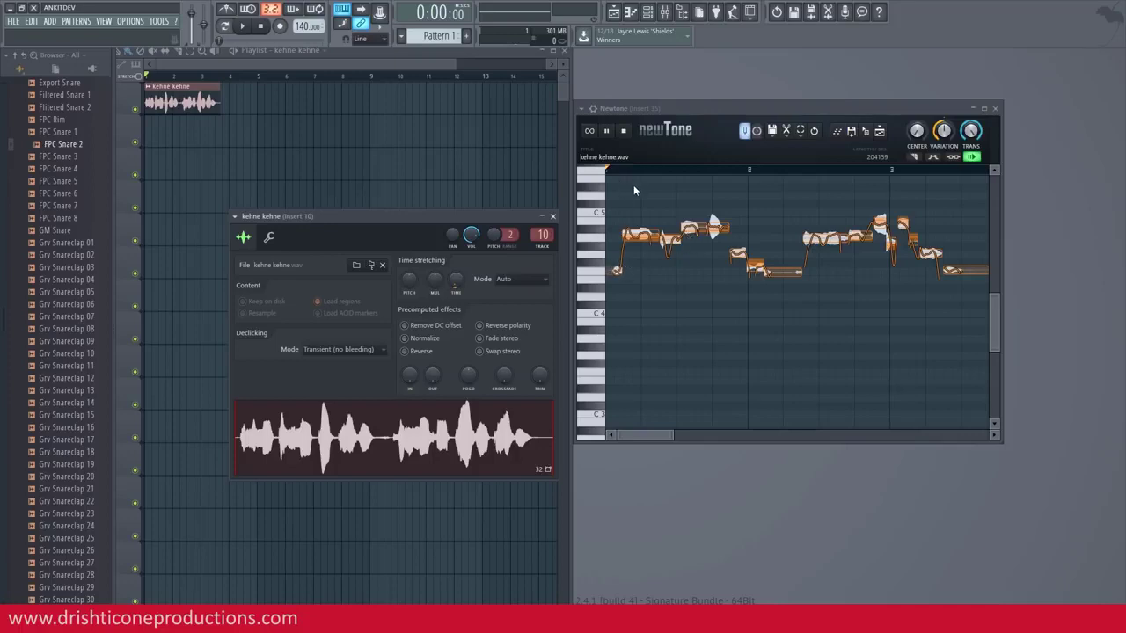
Play the analysed vocal in Newtone and examine the pitches of its opening notes
key(space)
key(Up)
key(Up)
key(Up)
key(Up)
key(Up)
key(Up)
key(Up)
drag(674, 434, 657, 434)
scroll(631, 347, up, 3)
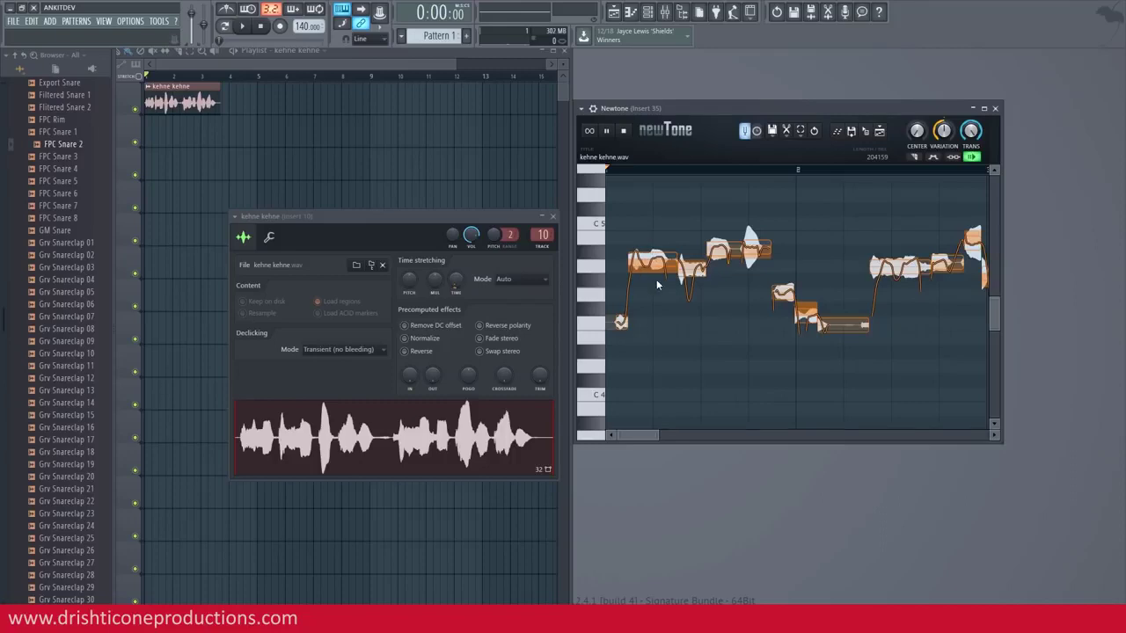
key(space)
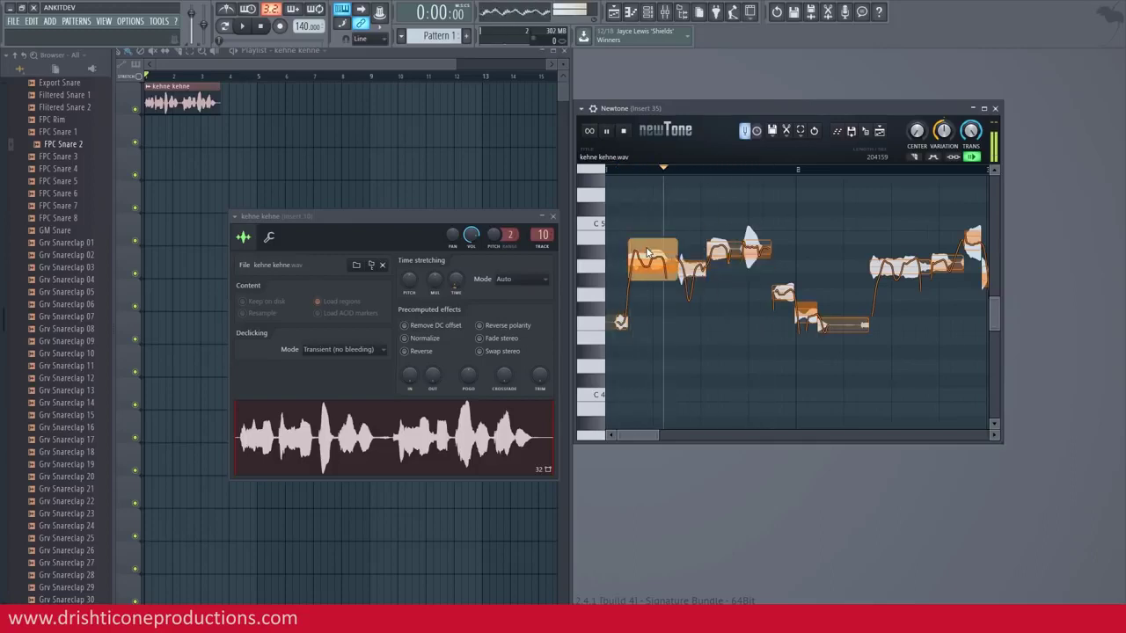
key(space)
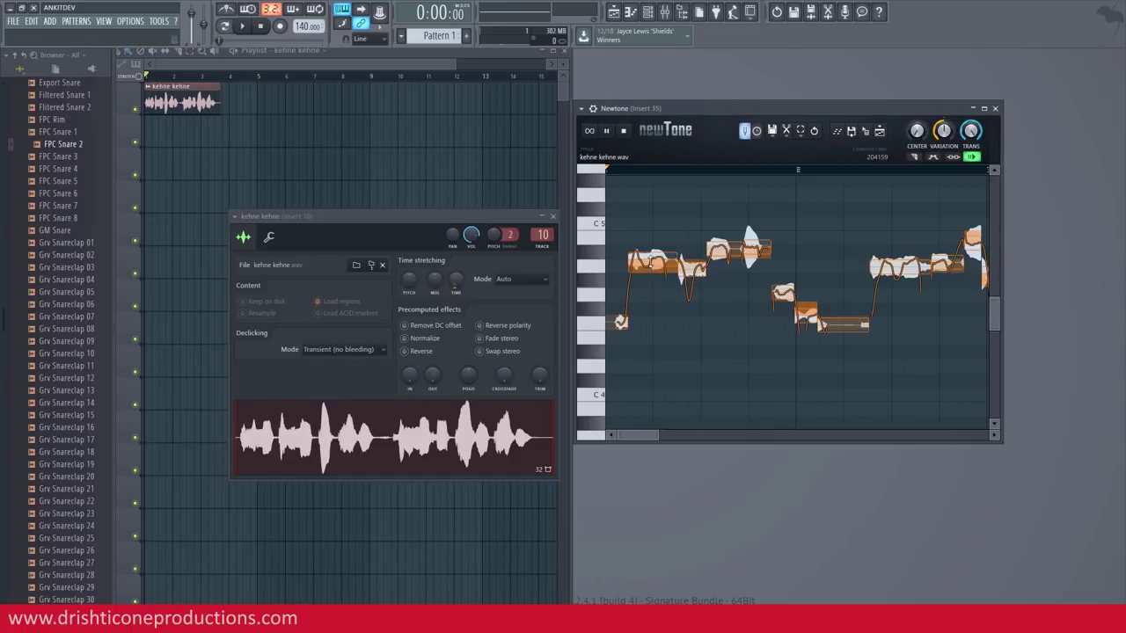
Raise the first long vocal note three semitones from A-4 to C-5, and play the phrase back
drag(651, 261, 651, 219)
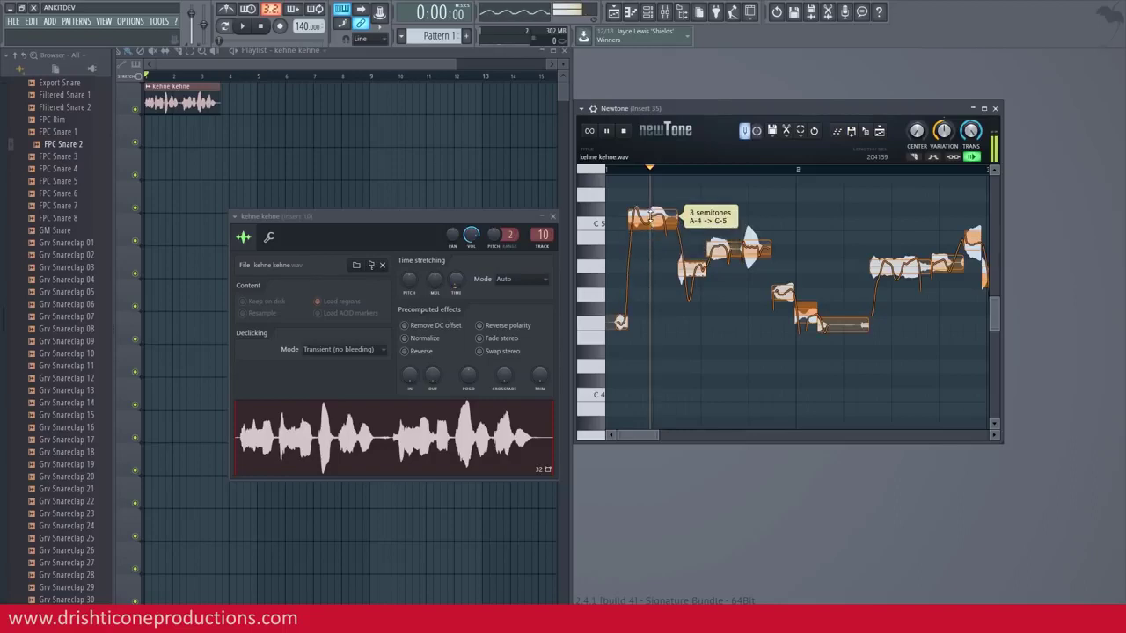
key(space)
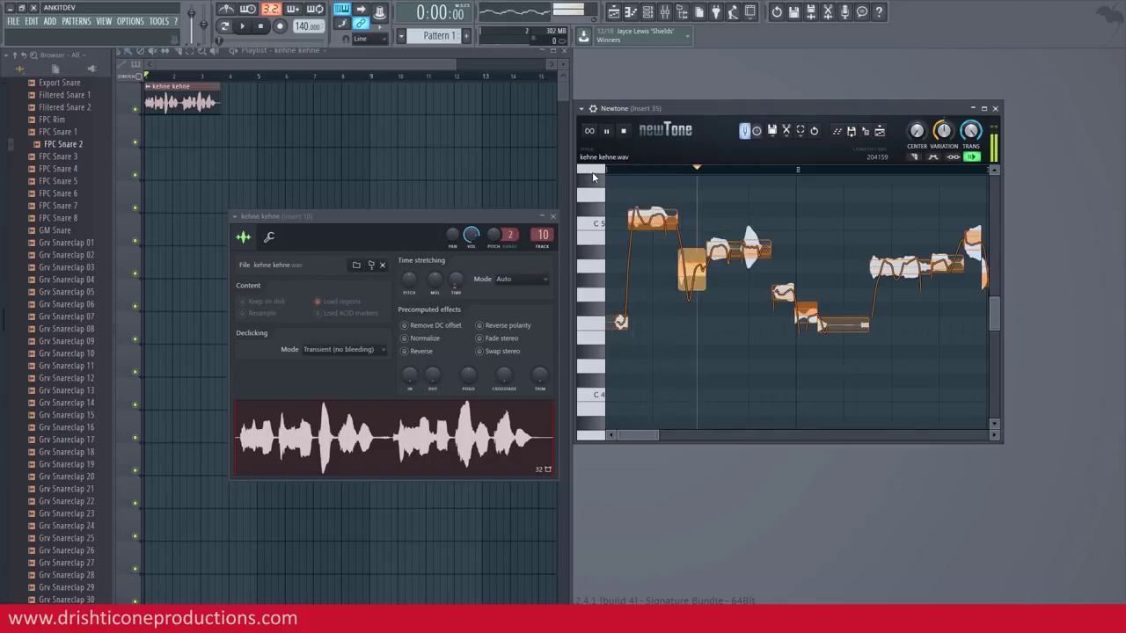
key(space)
click(752, 168)
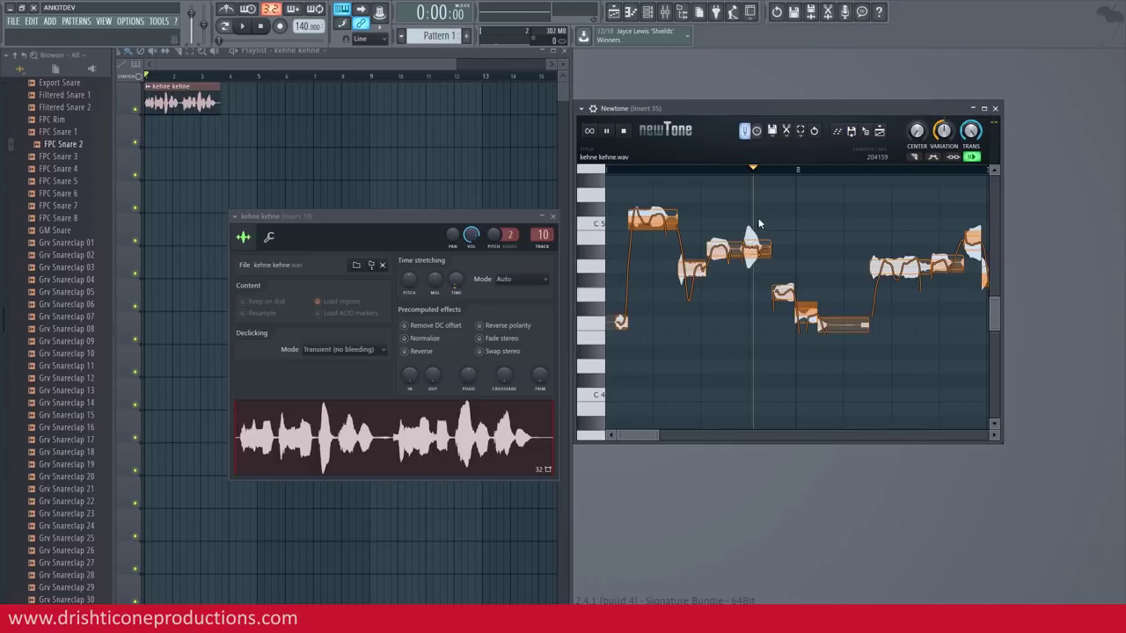
key(space)
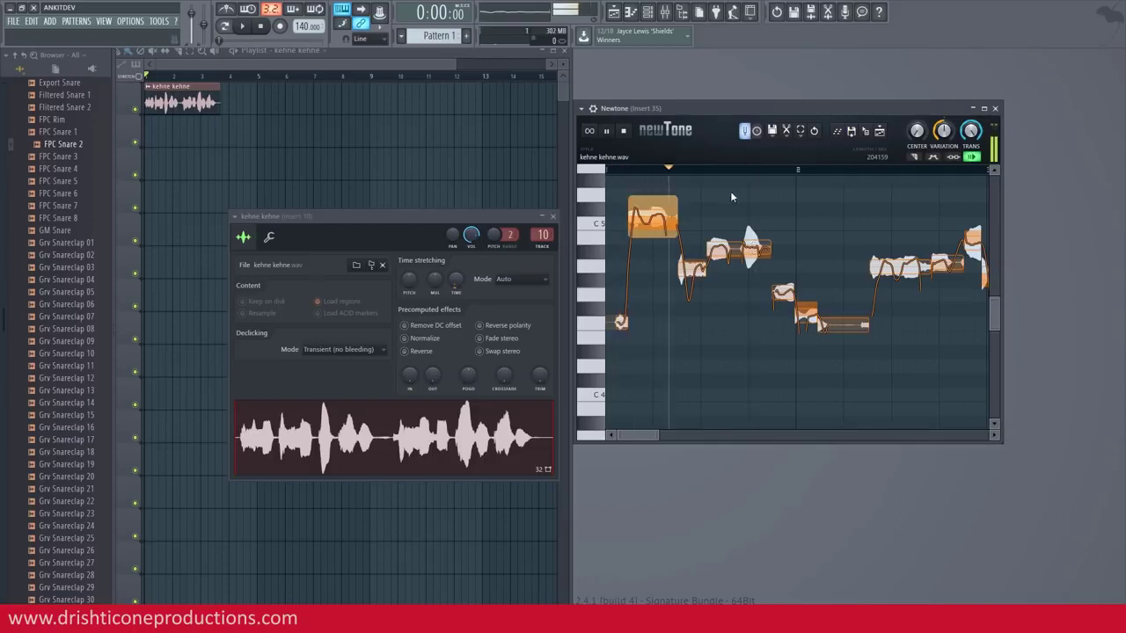
Raise the A#-4 note just before bar 2 by two semitones to C-5, and play the phrase back
drag(757, 232, 751, 219)
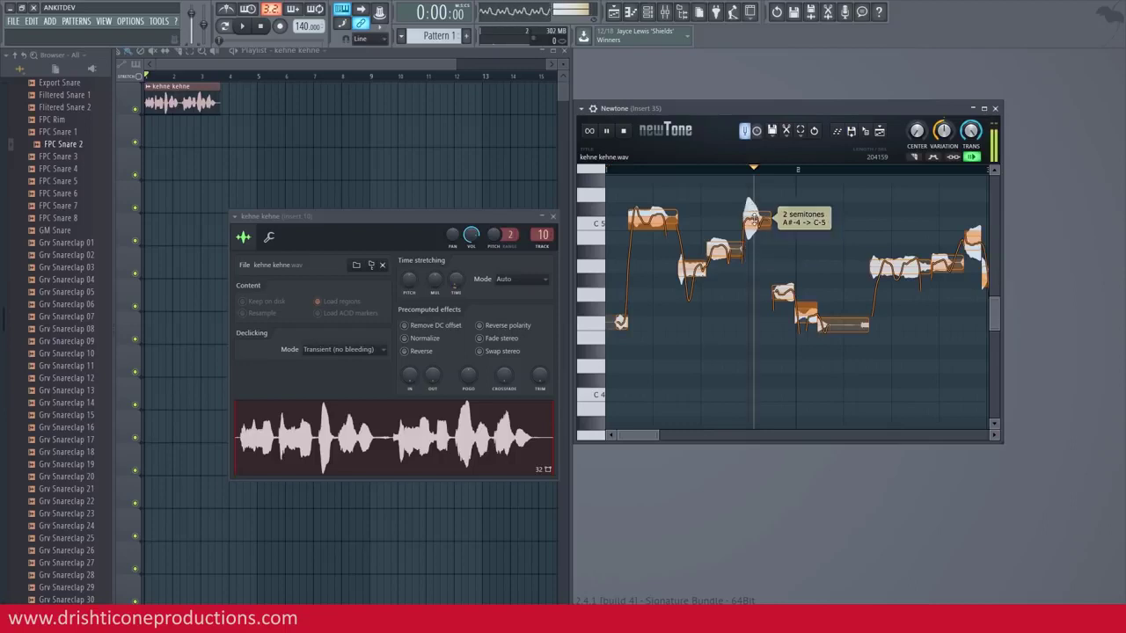
click(617, 168)
key(space)
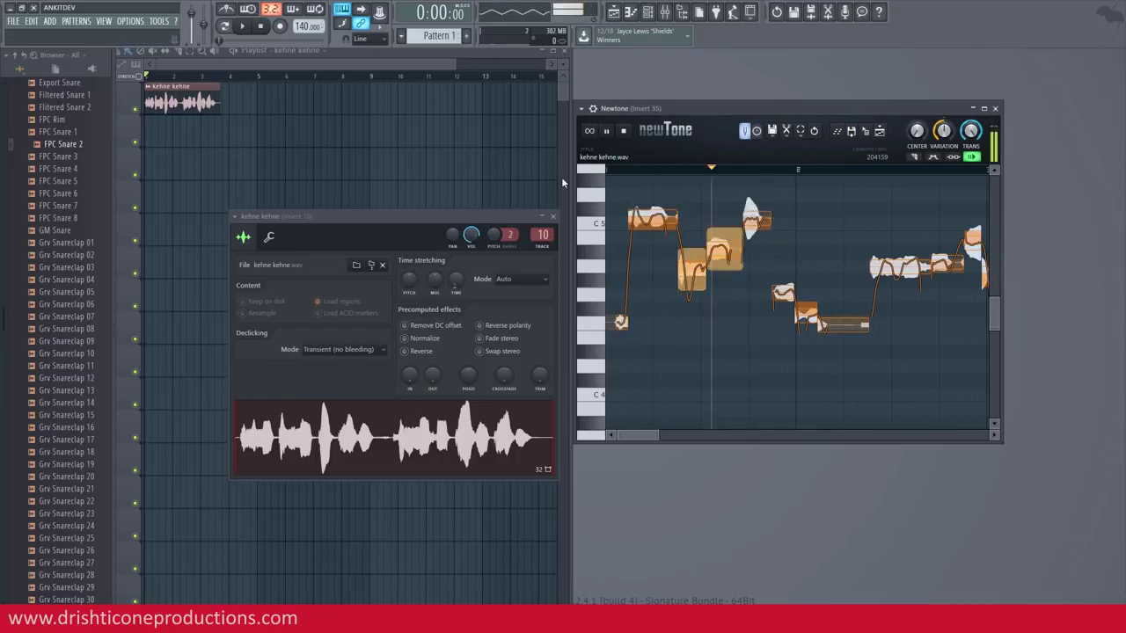
key(space)
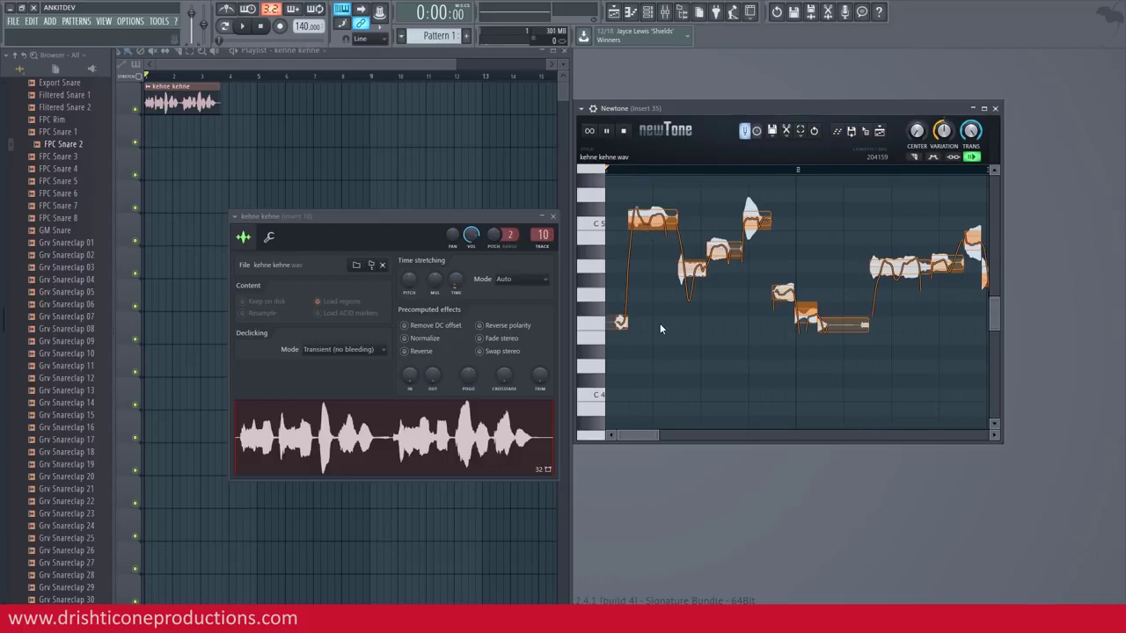
Raise the long note that opens the second phrase, after bar 2, to C-5 and play the result
key(space)
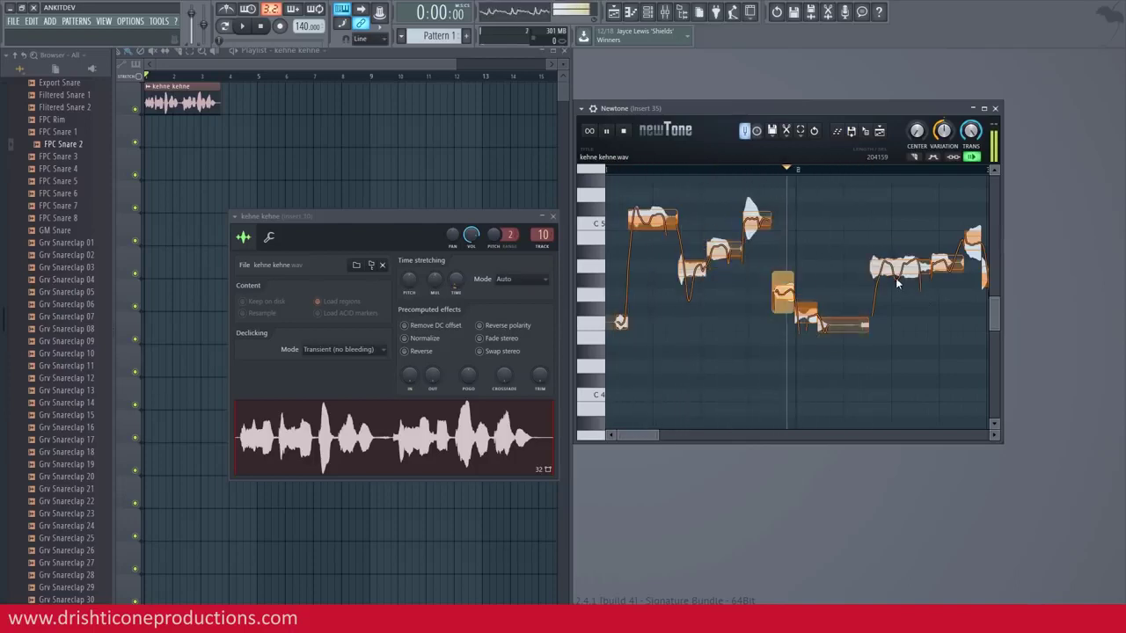
key(space)
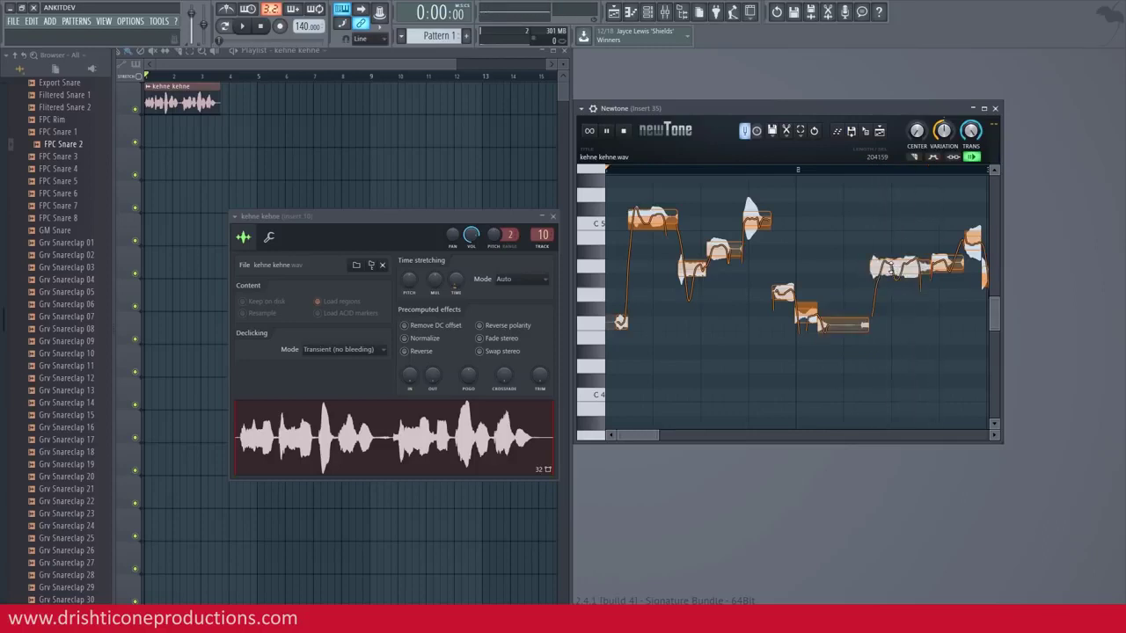
drag(890, 268, 890, 226)
click(623, 165)
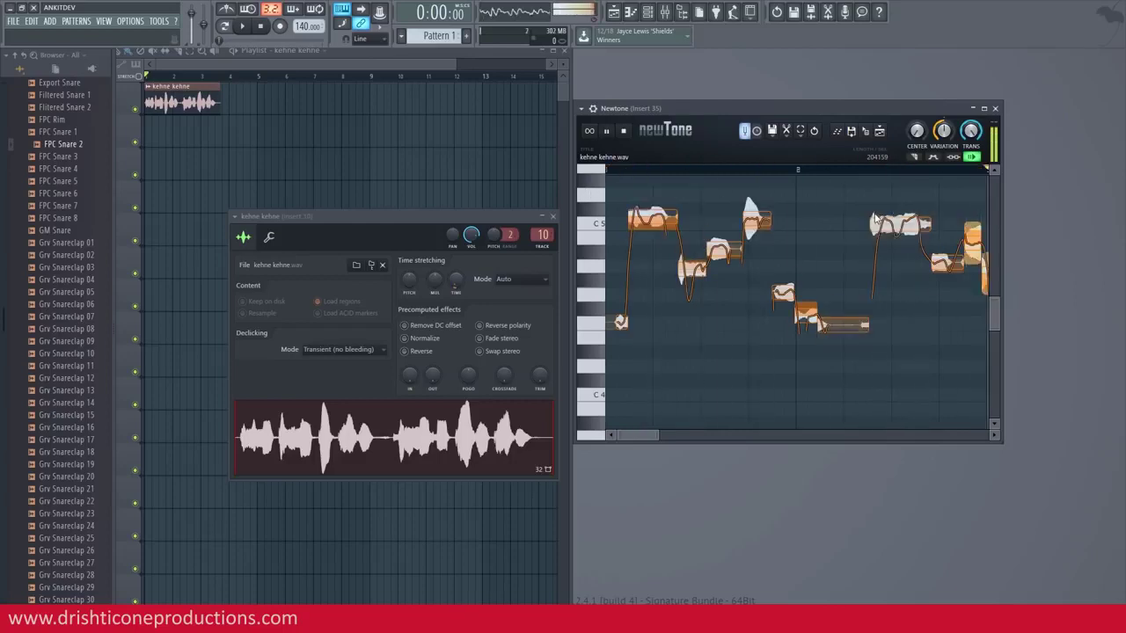
Raise the short B-4 note just after bar 3 to slightly above C-5, and listen to the edited vocal
drag(653, 431, 686, 433)
click(761, 170)
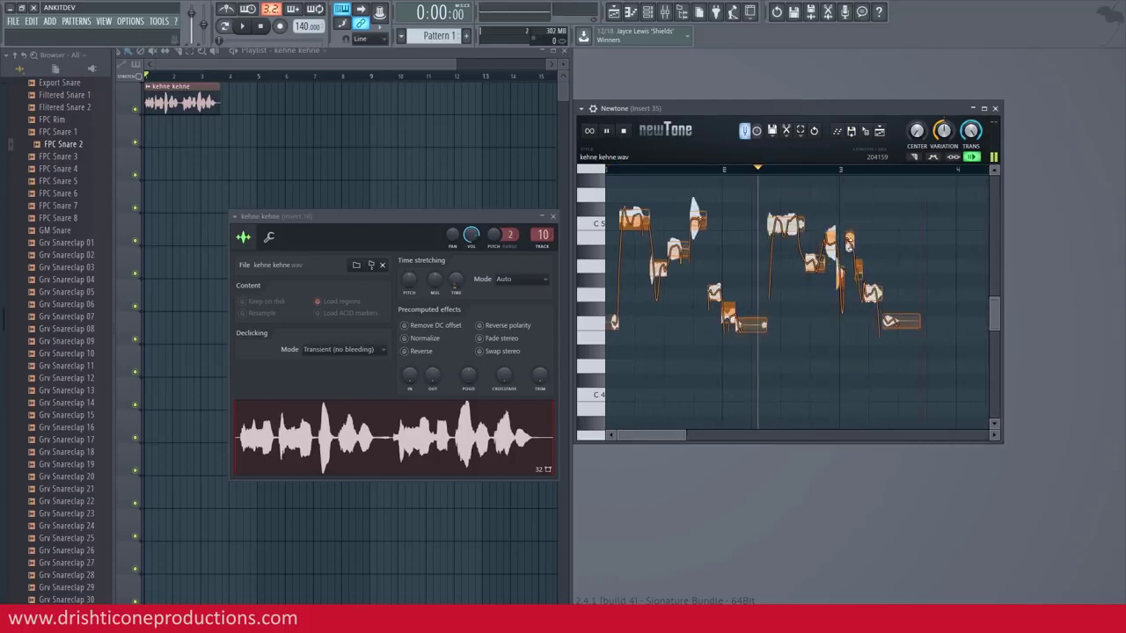
drag(849, 240, 849, 212)
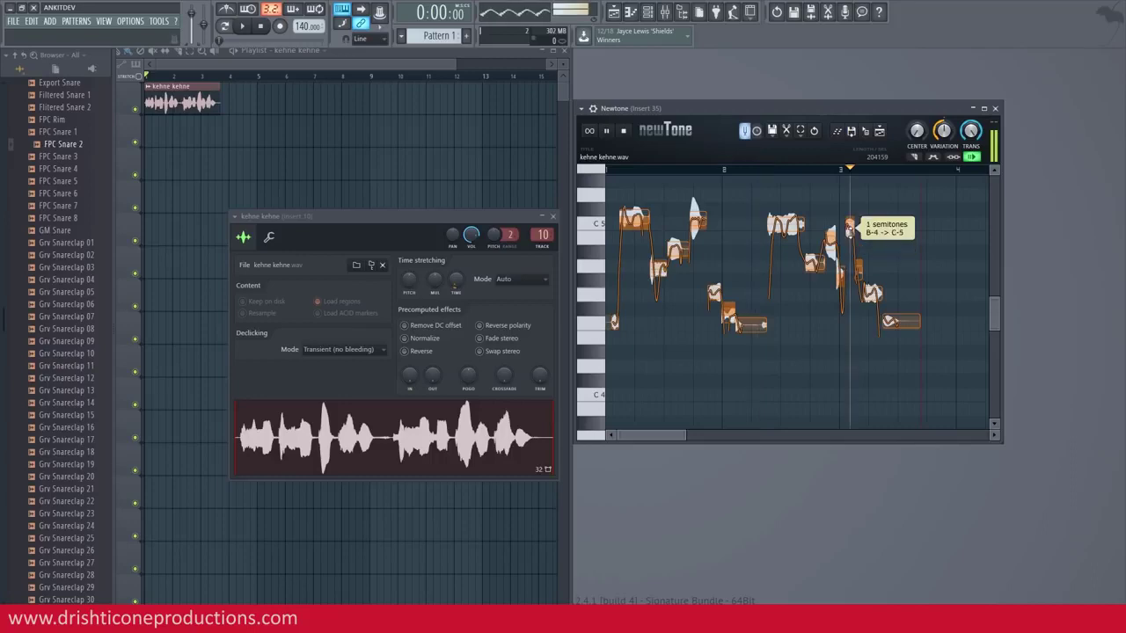
click(761, 171)
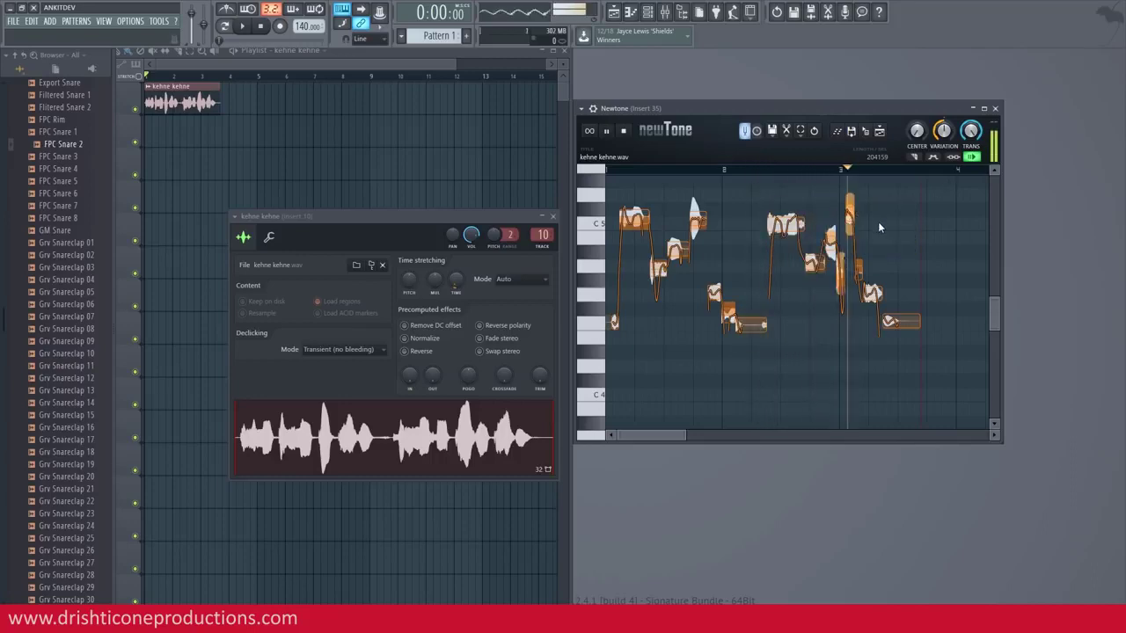
click(613, 169)
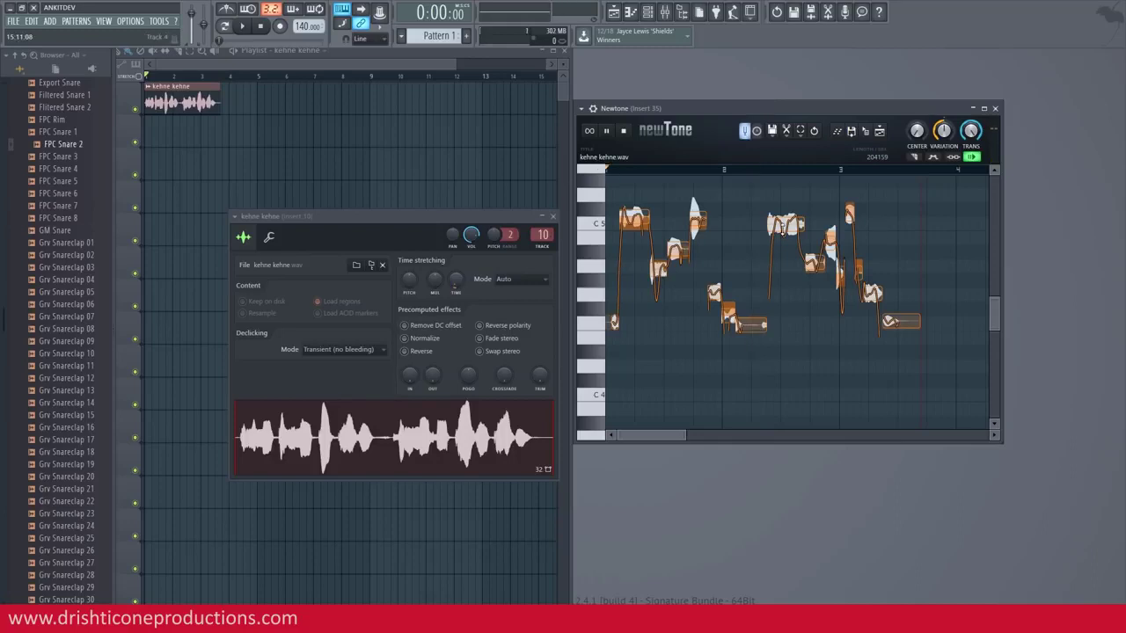
key(space)
Slice the first long C-5 note at two points to divide it into three pieces
drag(682, 437, 623, 437)
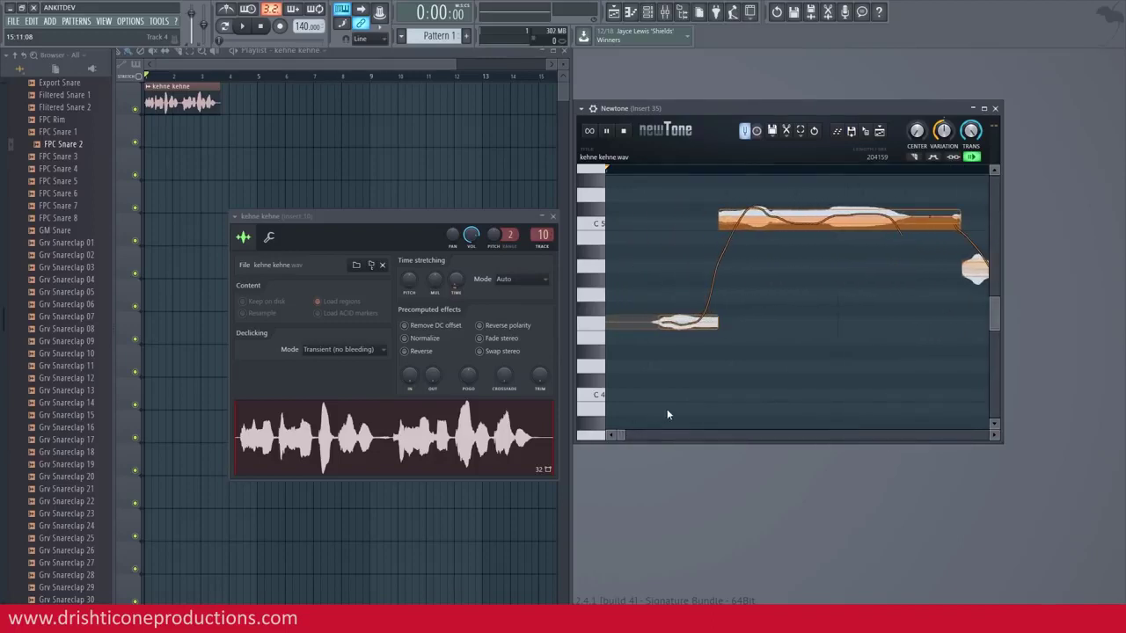
click(915, 160)
click(839, 219)
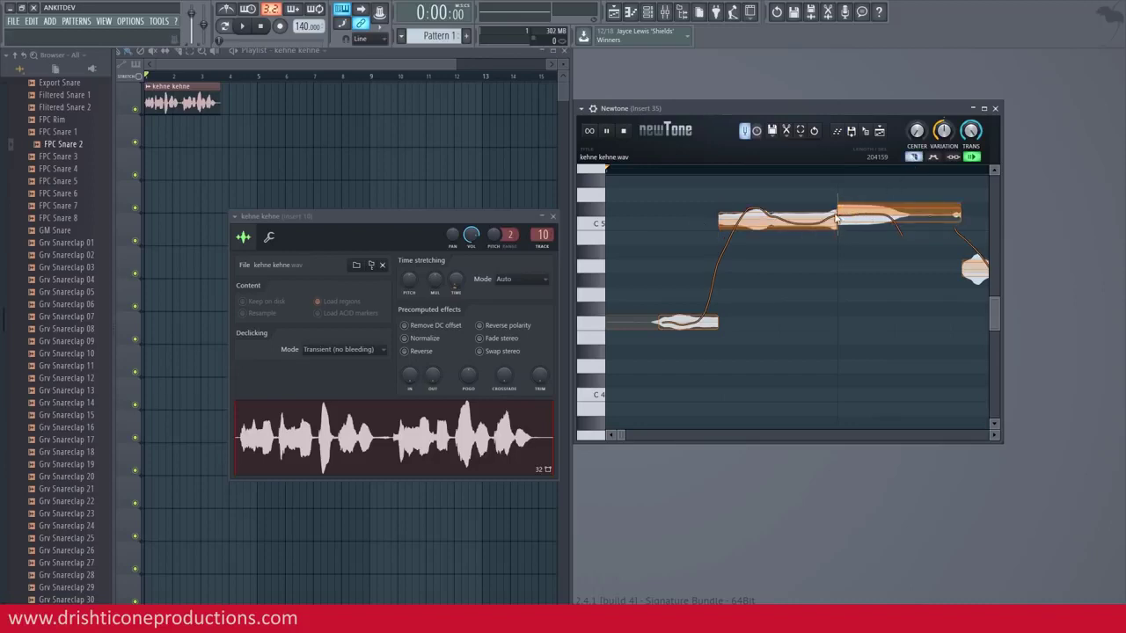
click(776, 220)
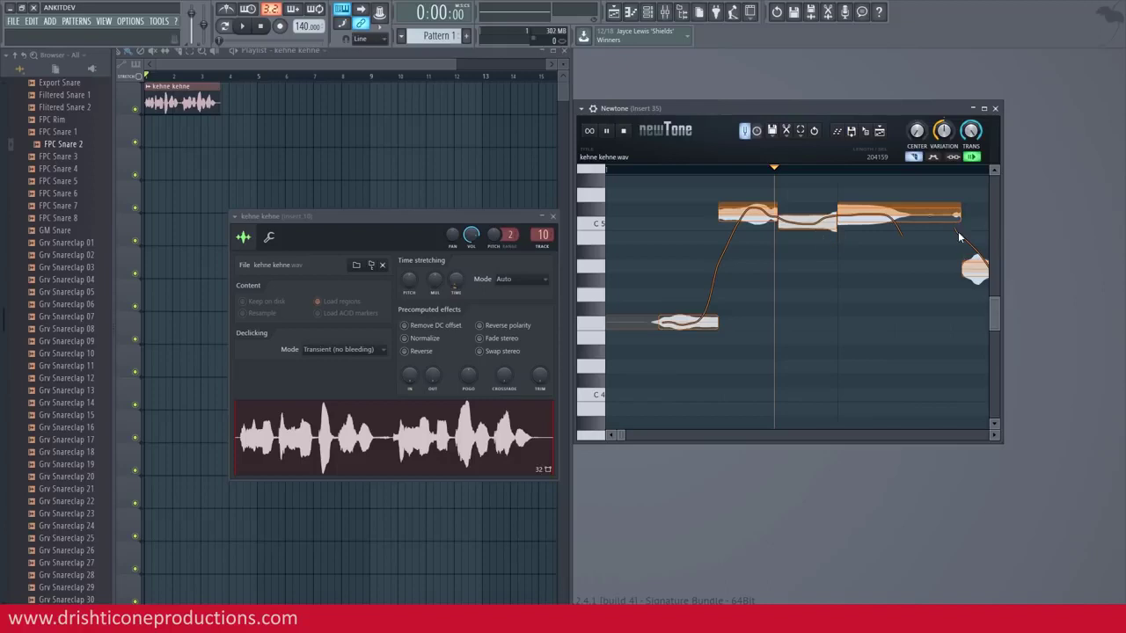
Slice the first long note's last piece once more and try D#-5, A-4 and D#-5 as pitches for its last three pieces
click(905, 220)
click(915, 158)
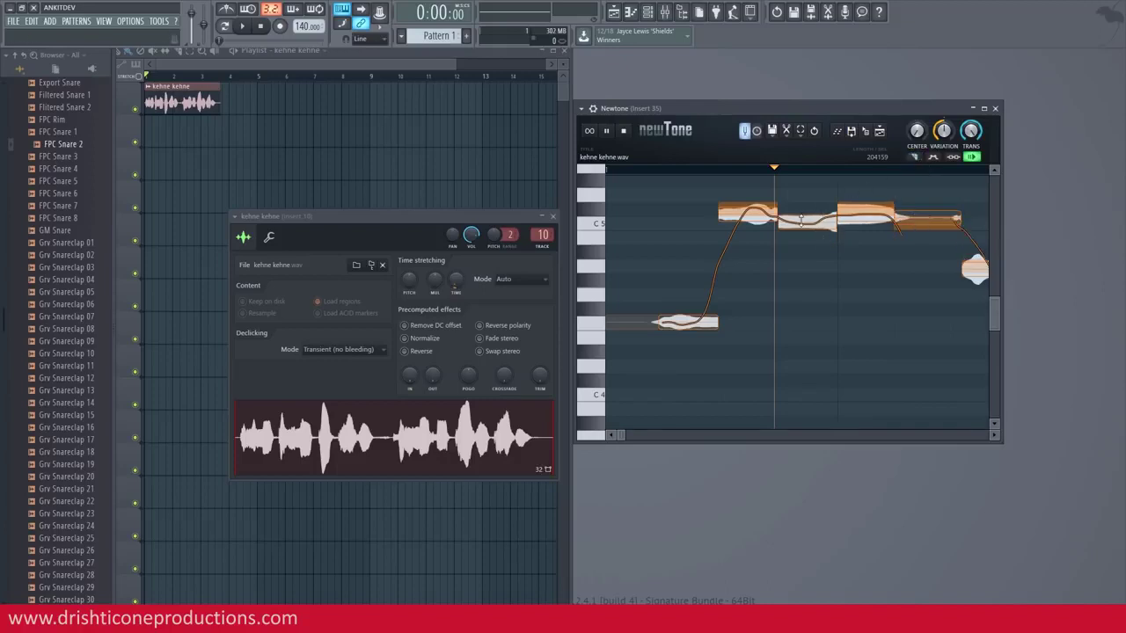
drag(800, 219, 801, 182)
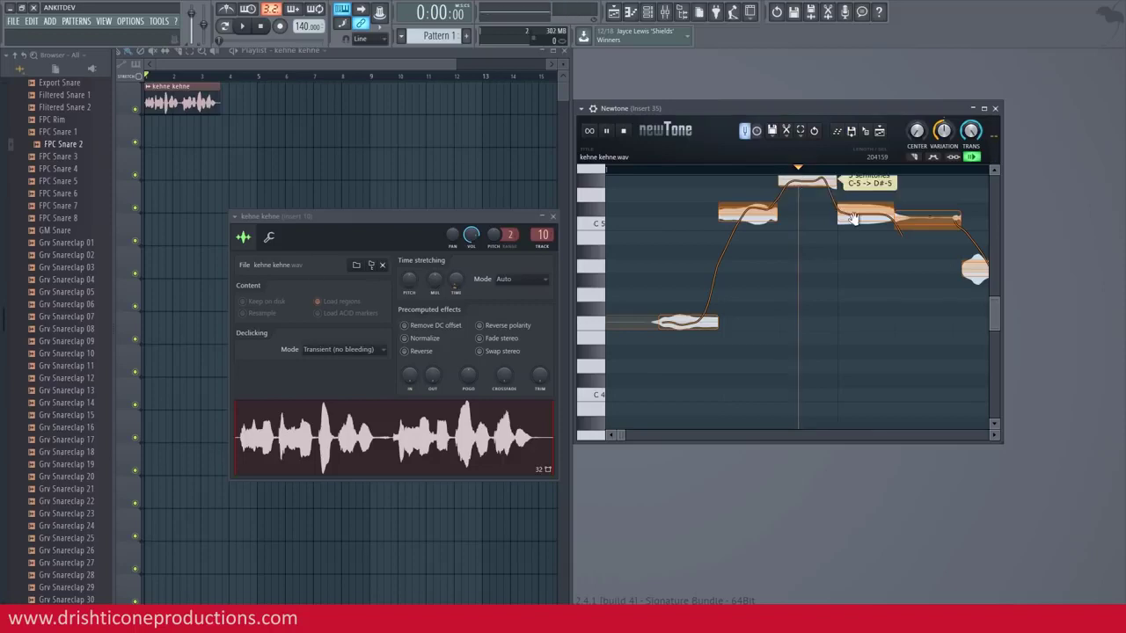
drag(864, 216, 865, 268)
drag(925, 221, 918, 179)
Play the reshaped opening phrase and listen to the whole vocal from the start
click(669, 168)
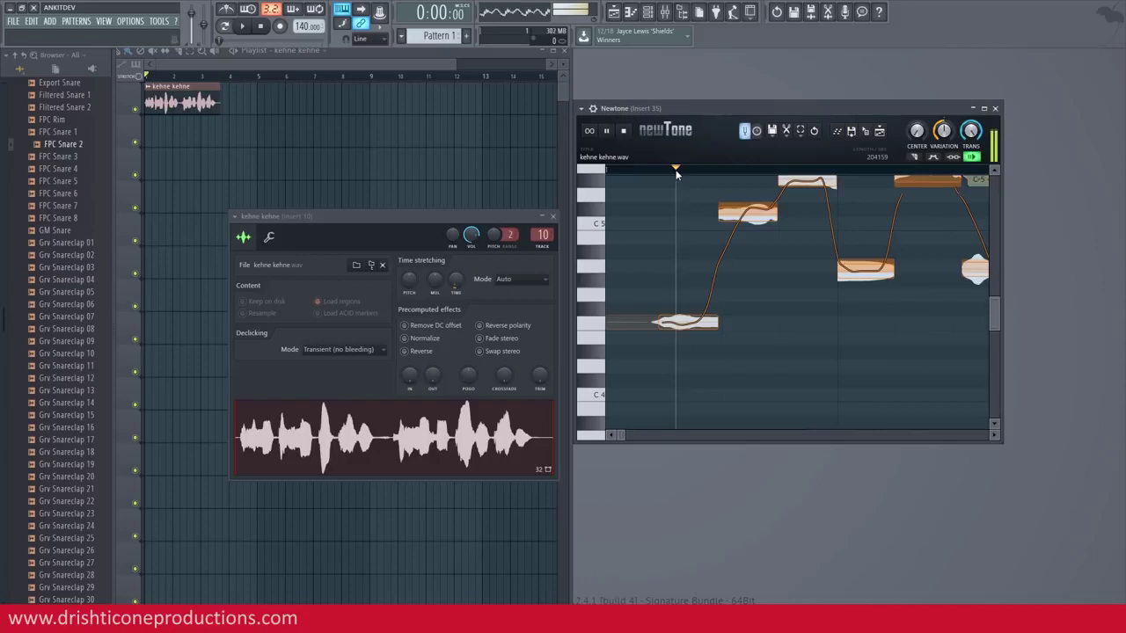
scroll(993, 315, up, 2)
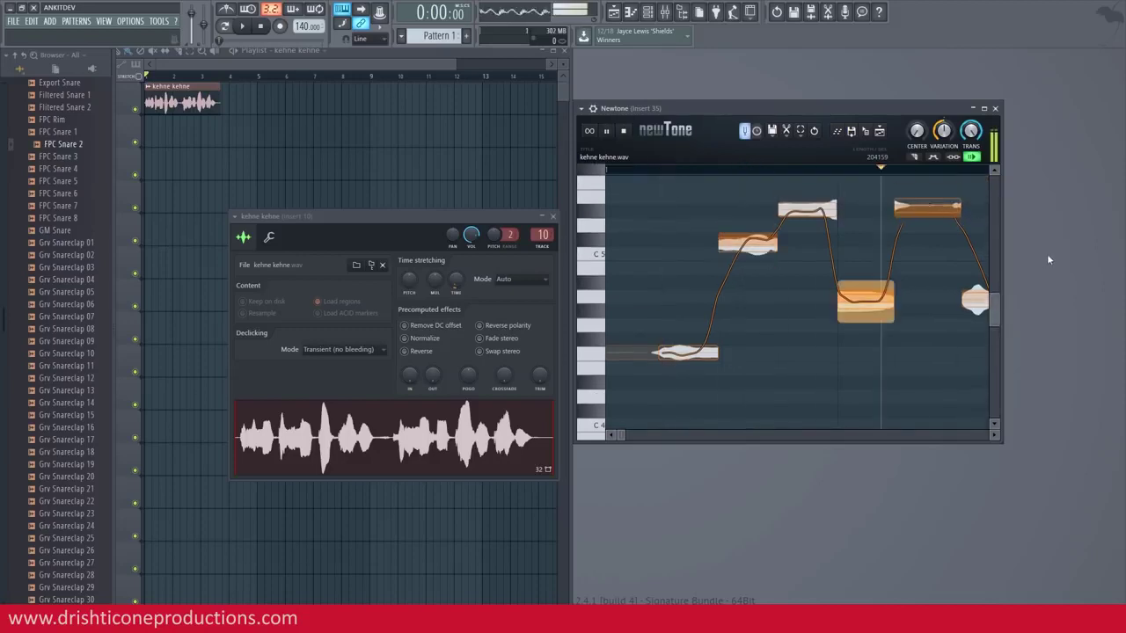
drag(620, 434, 655, 435)
click(618, 168)
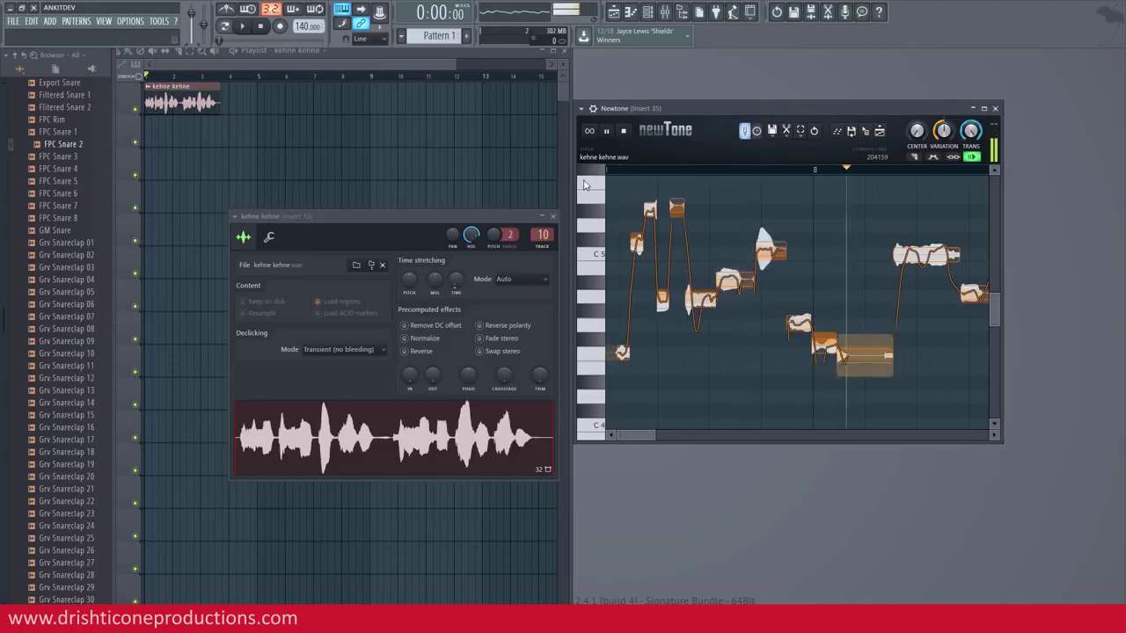
key(space)
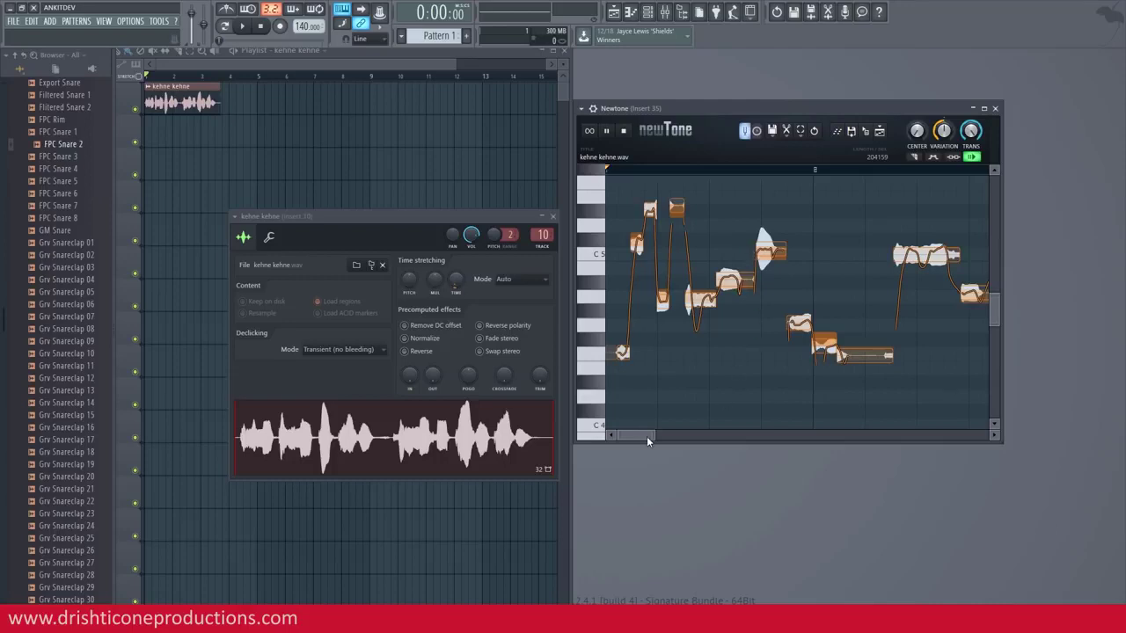
Undo the pitch moves and slices on the first long C-5 note, and play the phrase back
key(ctrl+z)
key(ctrl+z)
key(ctrl+z)
key(ctrl+z)
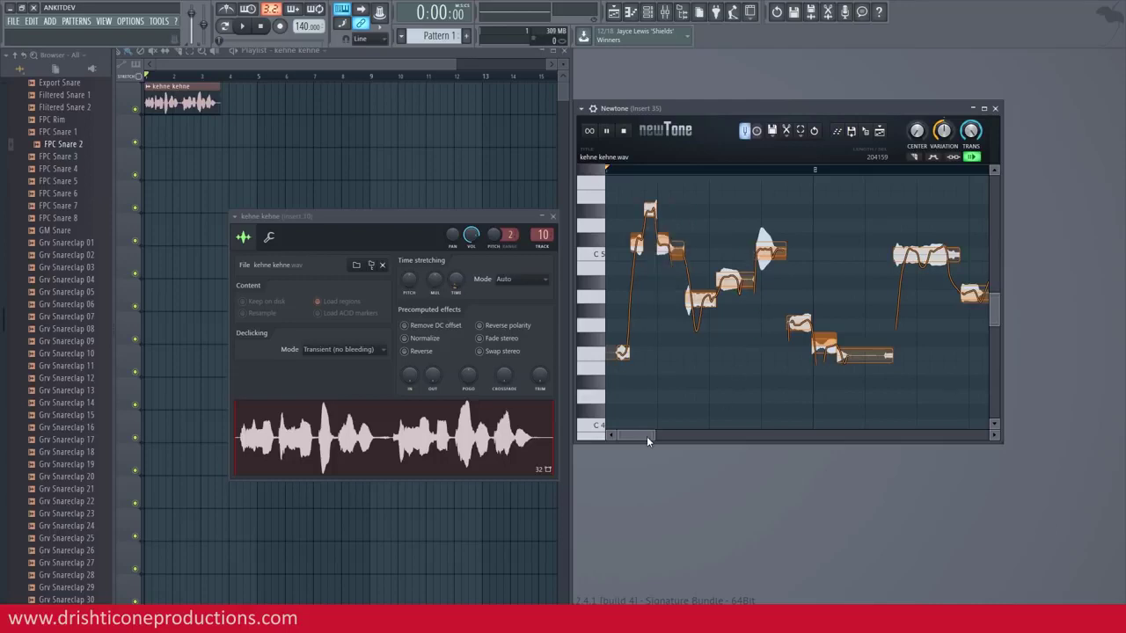
key(ctrl+z)
key(ctrl+z)
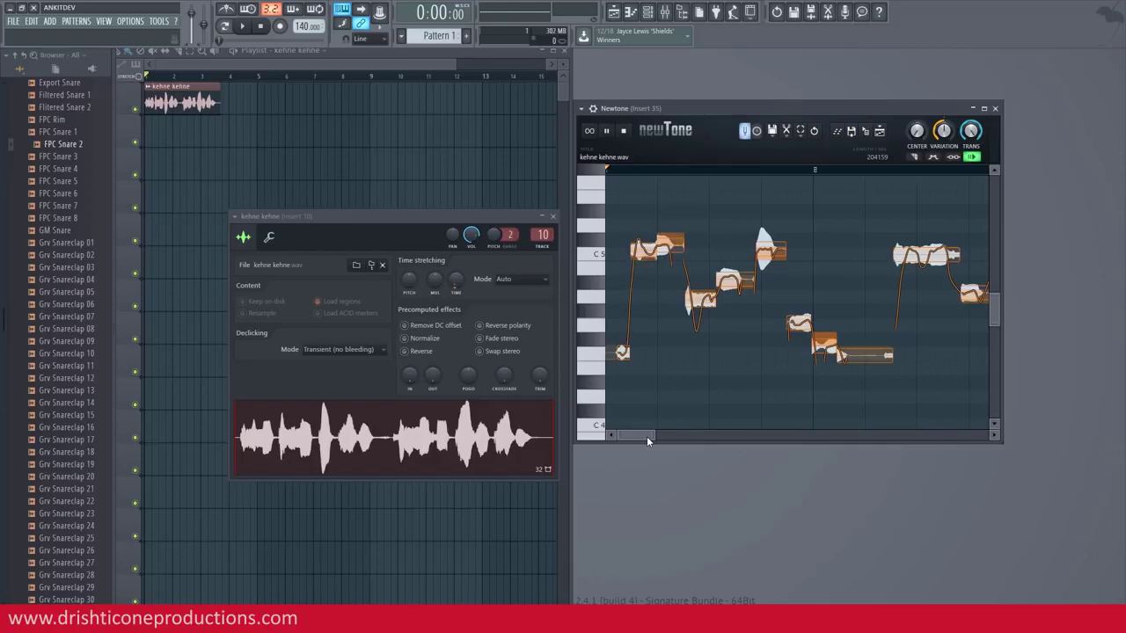
click(626, 169)
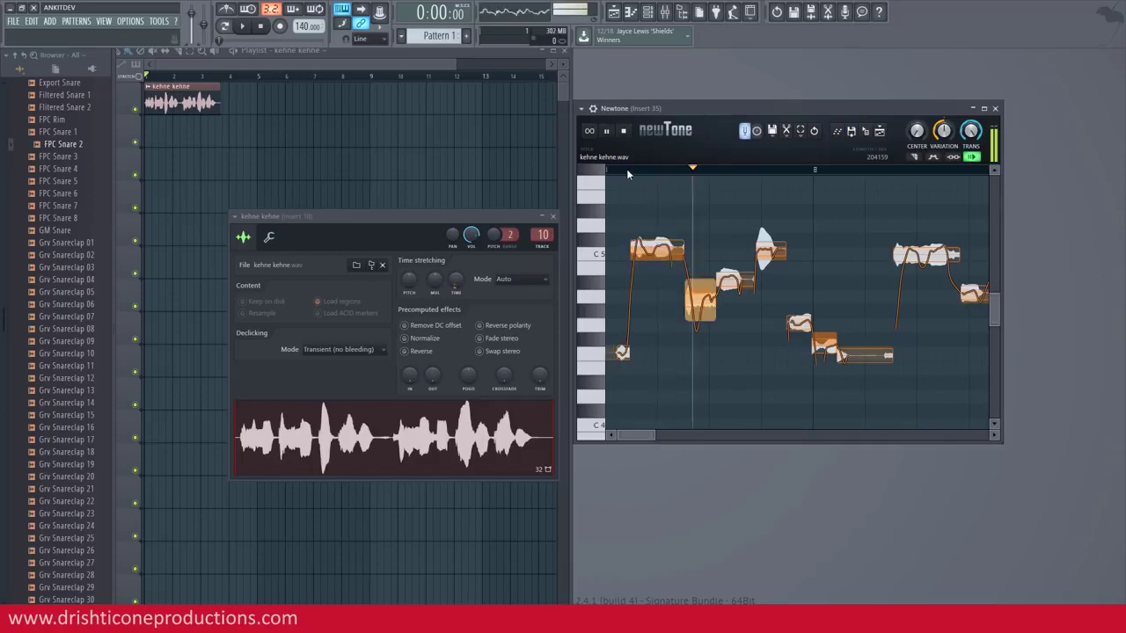
key(space)
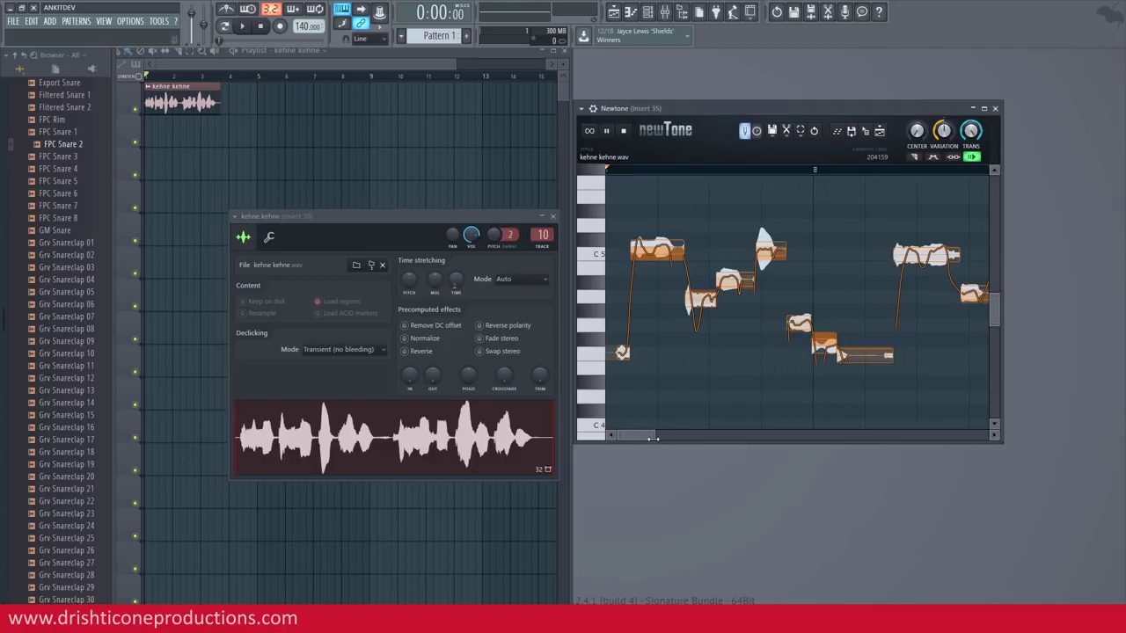
Send the corrected vocal to the playlist as a new audio clip on the second track
drag(652, 437, 676, 437)
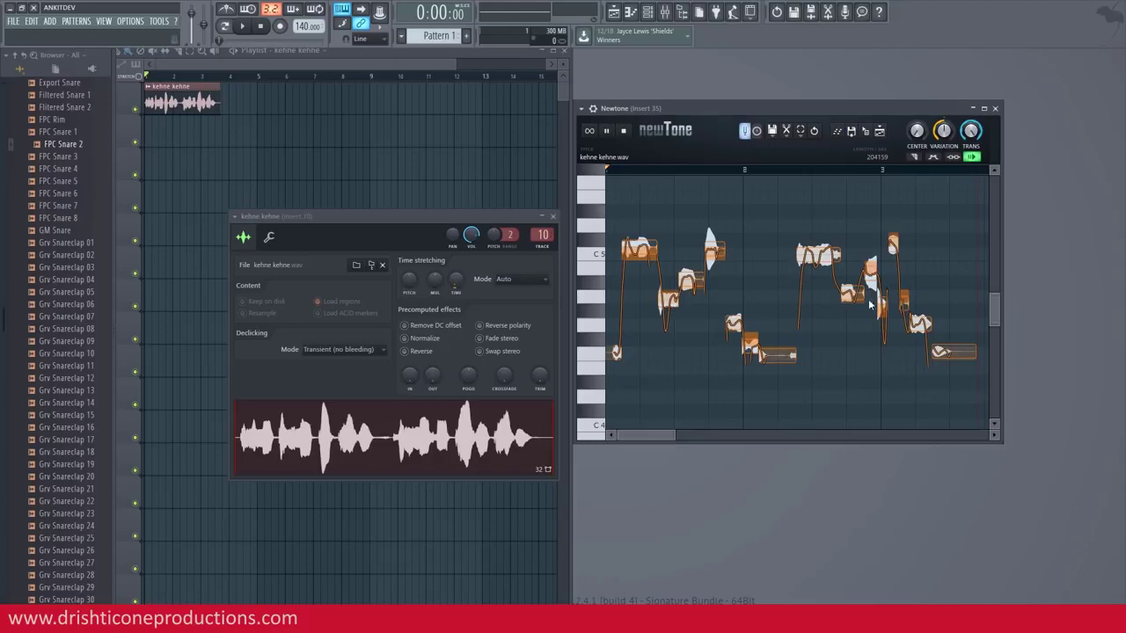
click(881, 132)
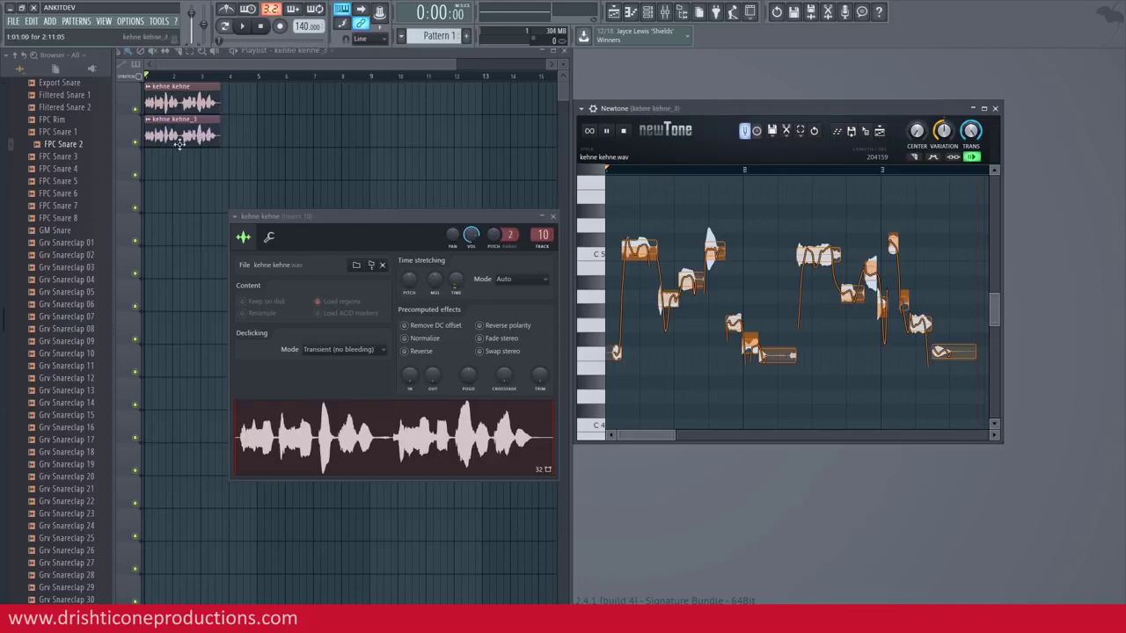
Compare the two versions by soloing and playing the original kehne kehne track, followed by the corrected kehne kehne_3 track
right_click(136, 109)
key(space)
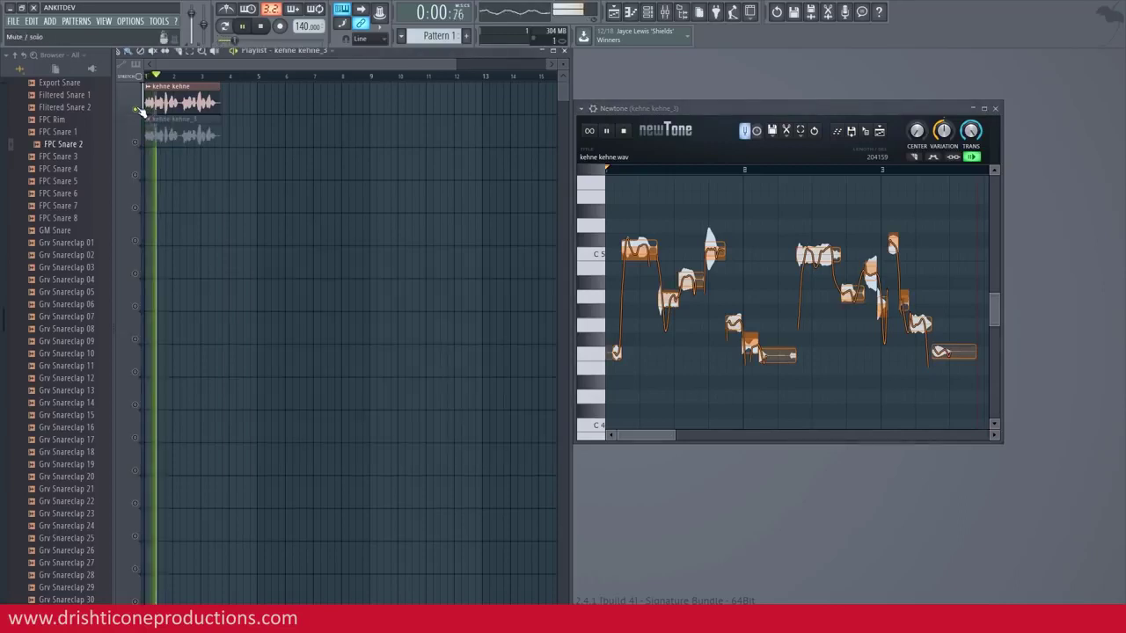
key(space)
right_click(136, 142)
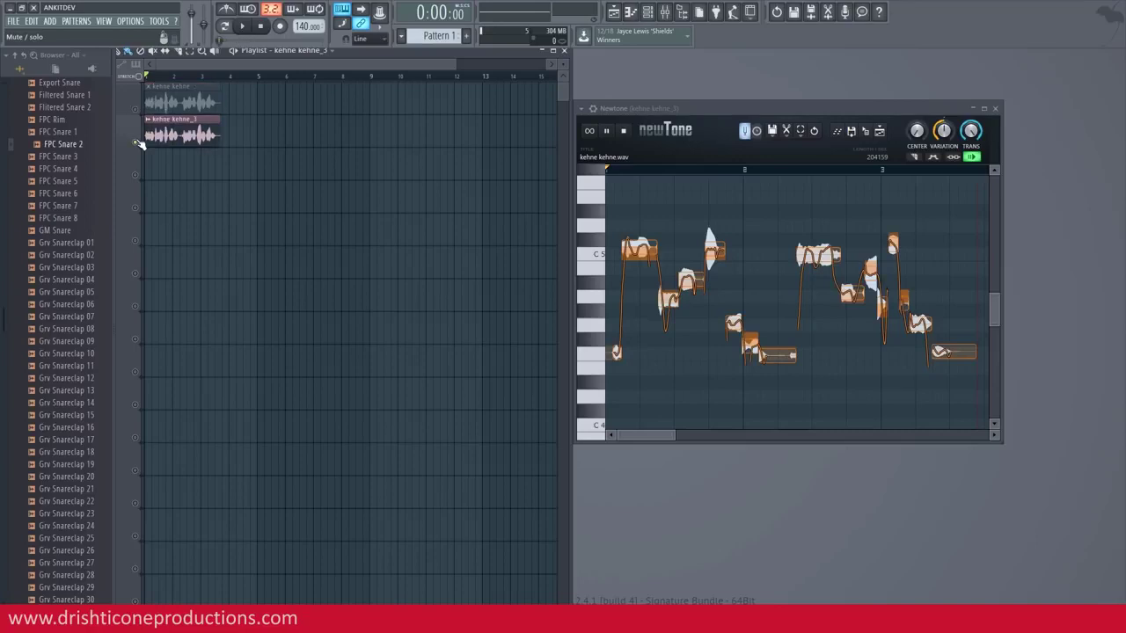
key(space)
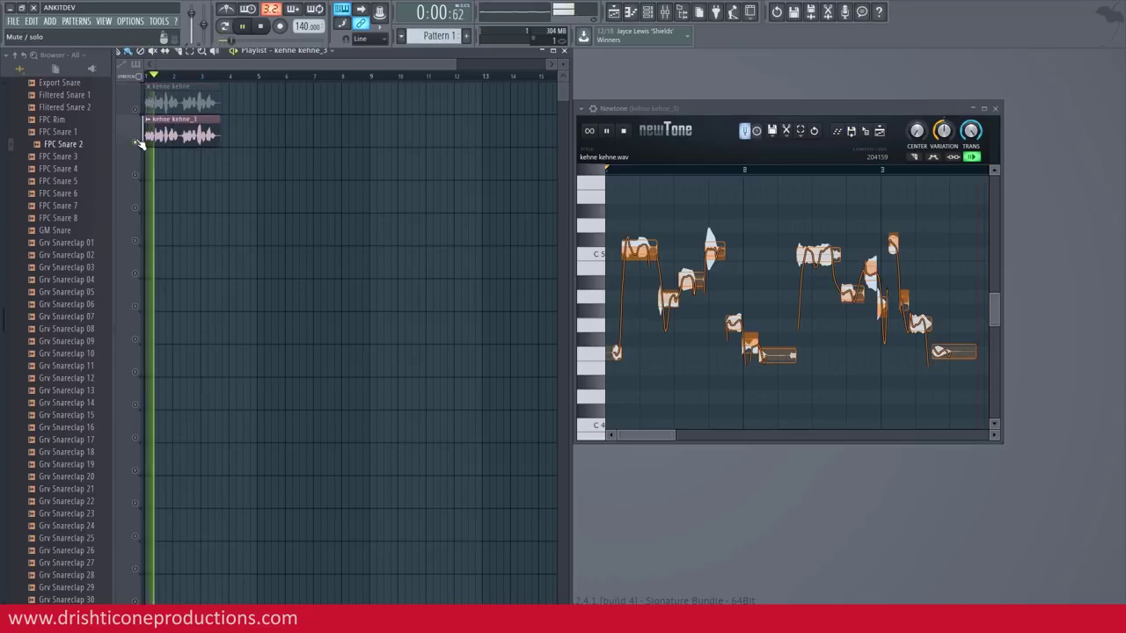
key(space)
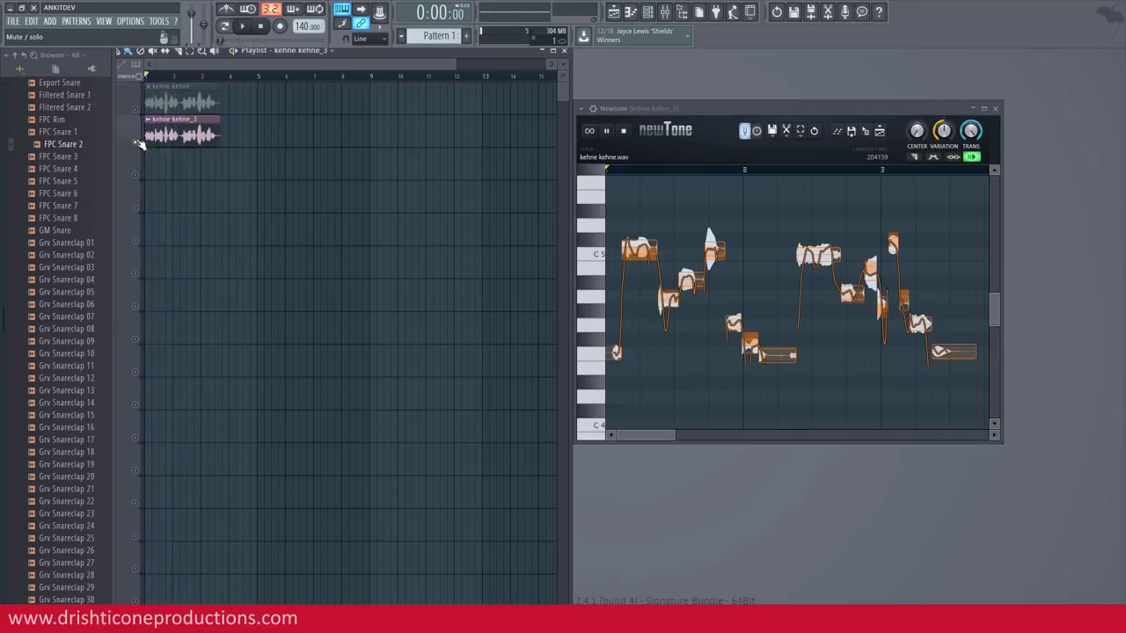
Place another copy of the corrected vocal on the third playlist track and delete that clip
double_click(165, 106)
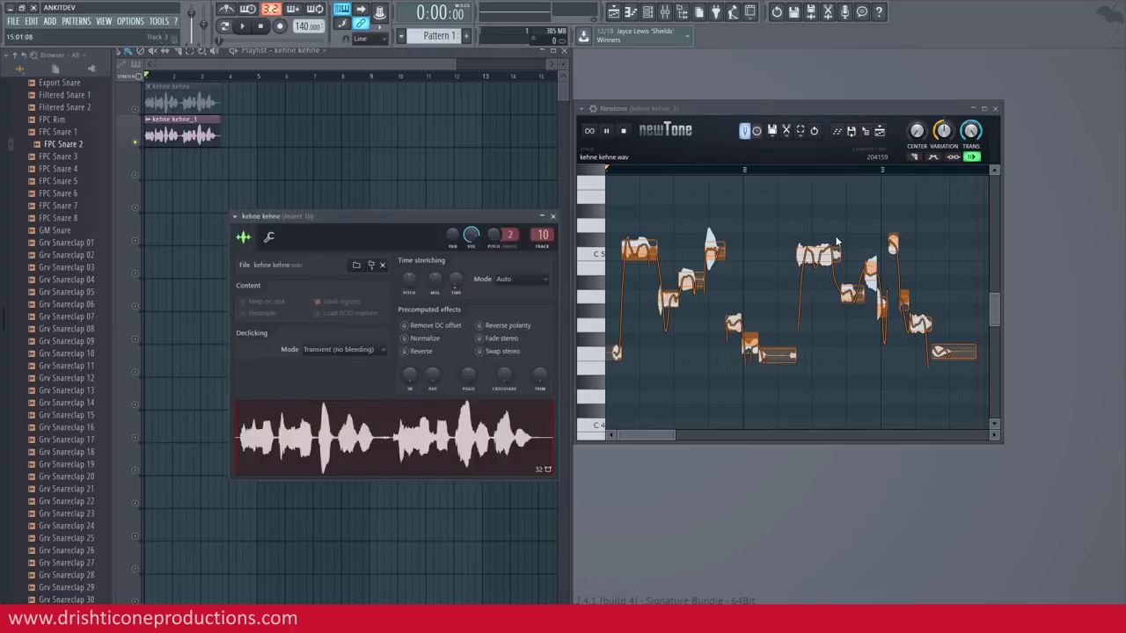
click(552, 215)
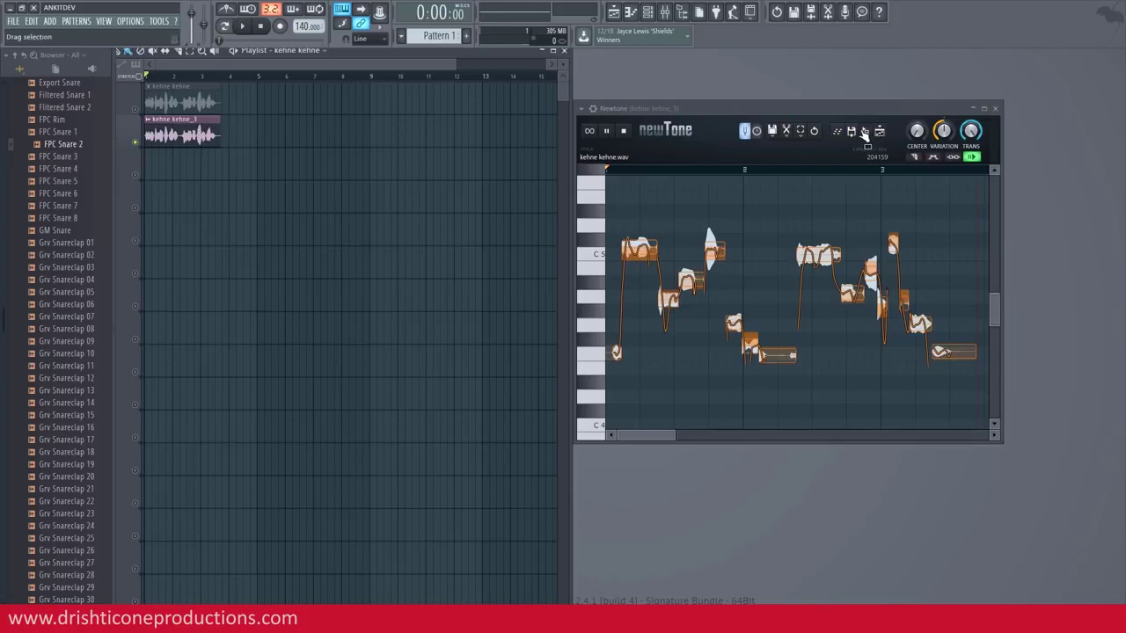
double_click(620, 108)
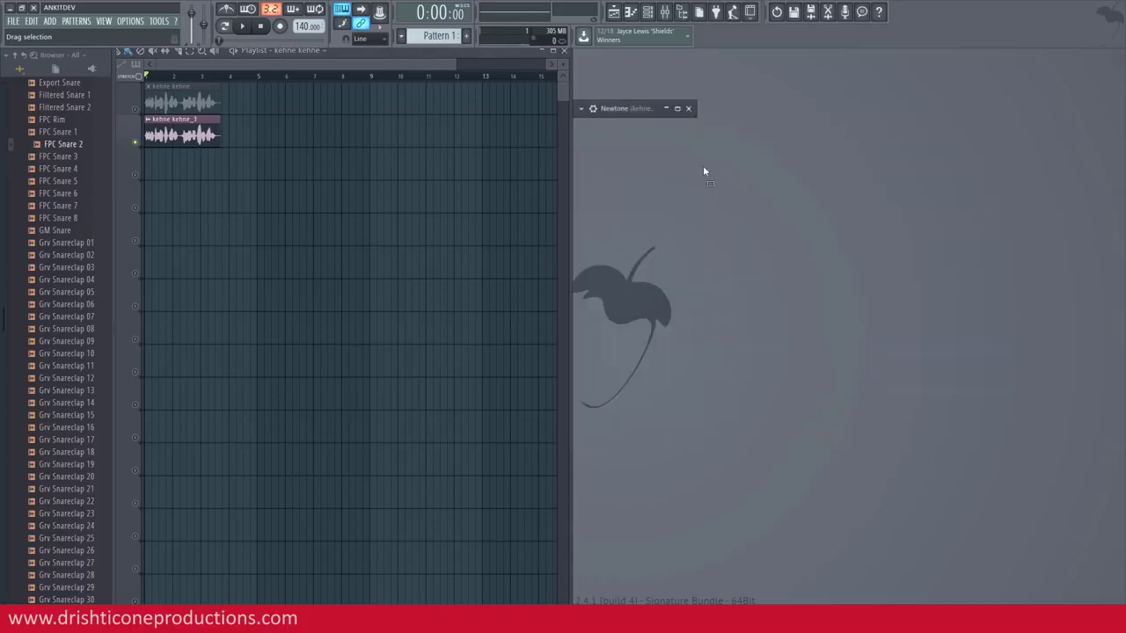
drag(336, 179, 200, 161)
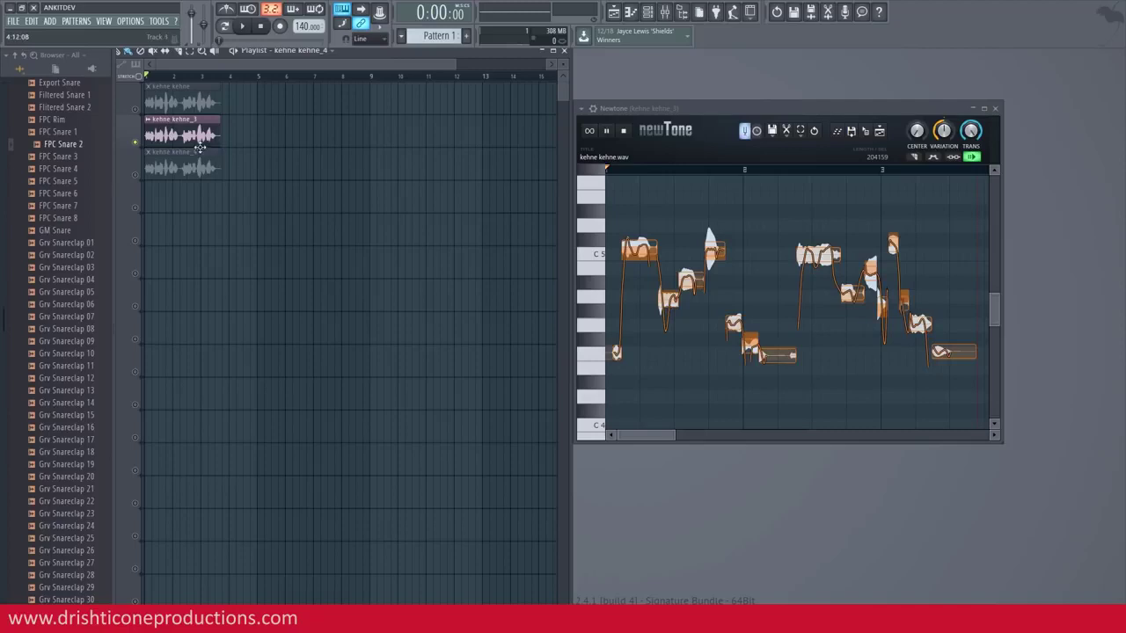
right_click(201, 162)
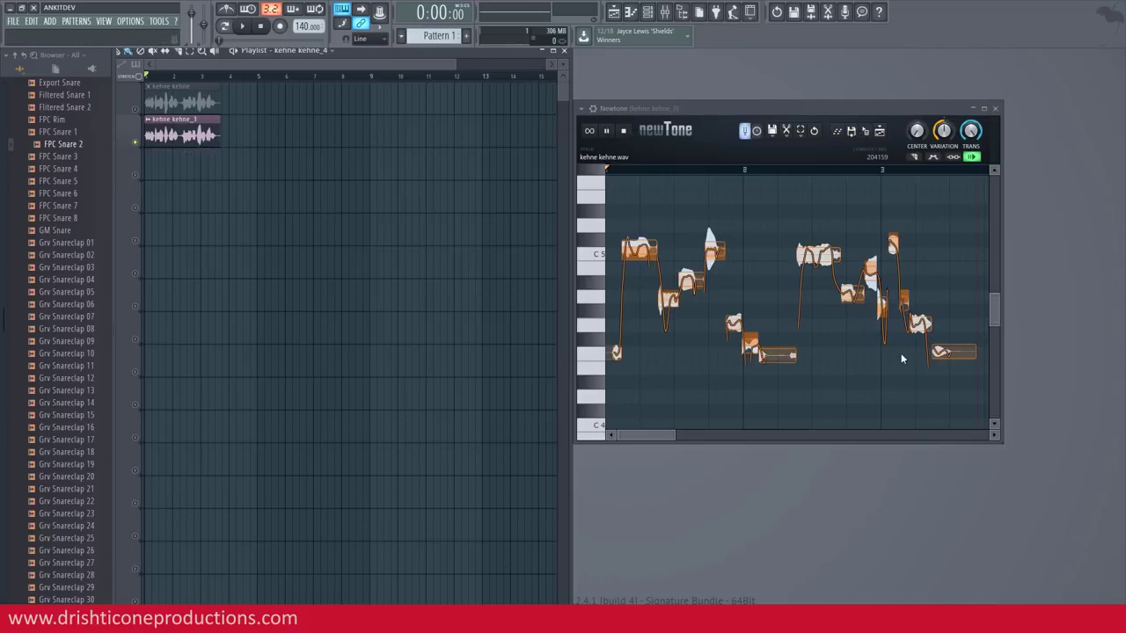
Save the edited vocal as a Microsoft wave file named kehne kehne in the Lecture-20 Newtone folder
click(851, 129)
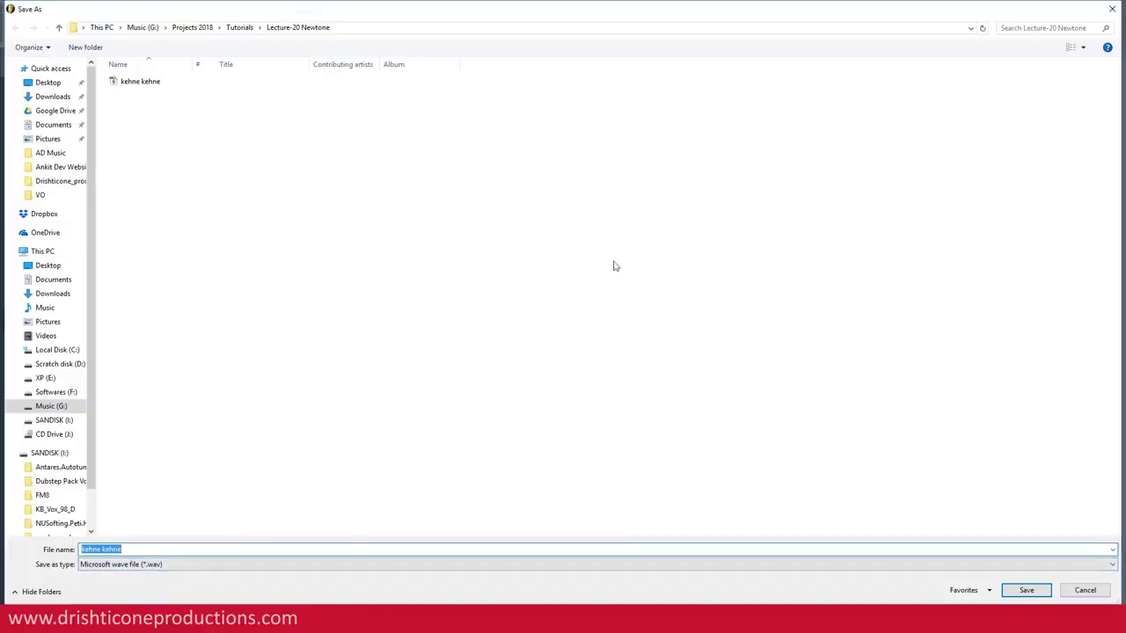
key(Return)
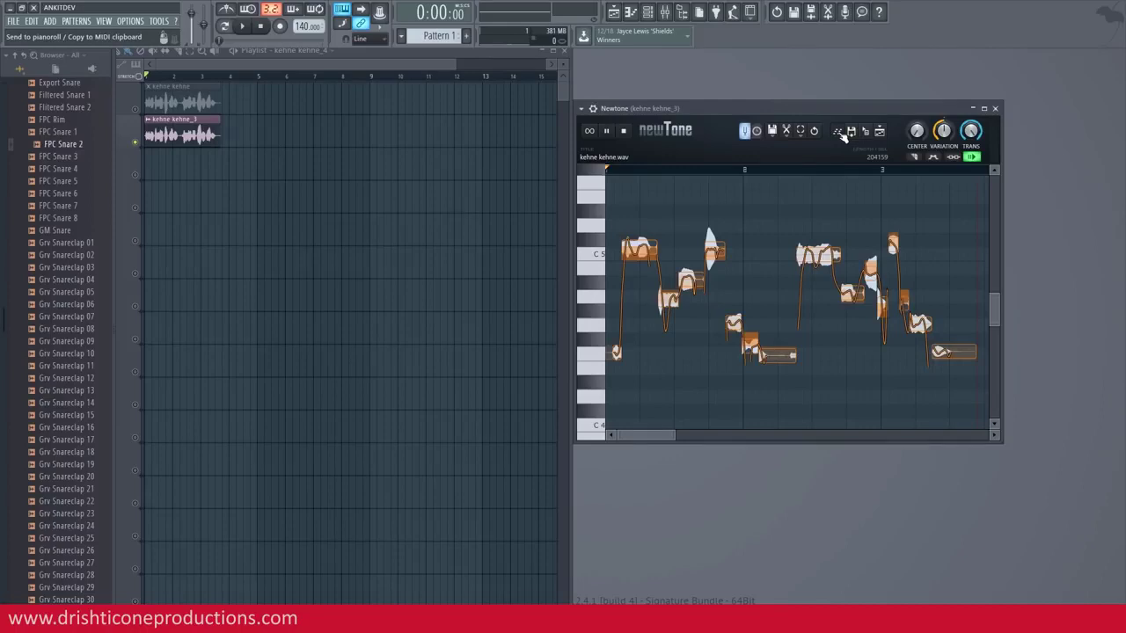
Replace the kehne kehne_4 channel, which holds the melody extracted from the vocal, with the FL Keys instrument
click(648, 12)
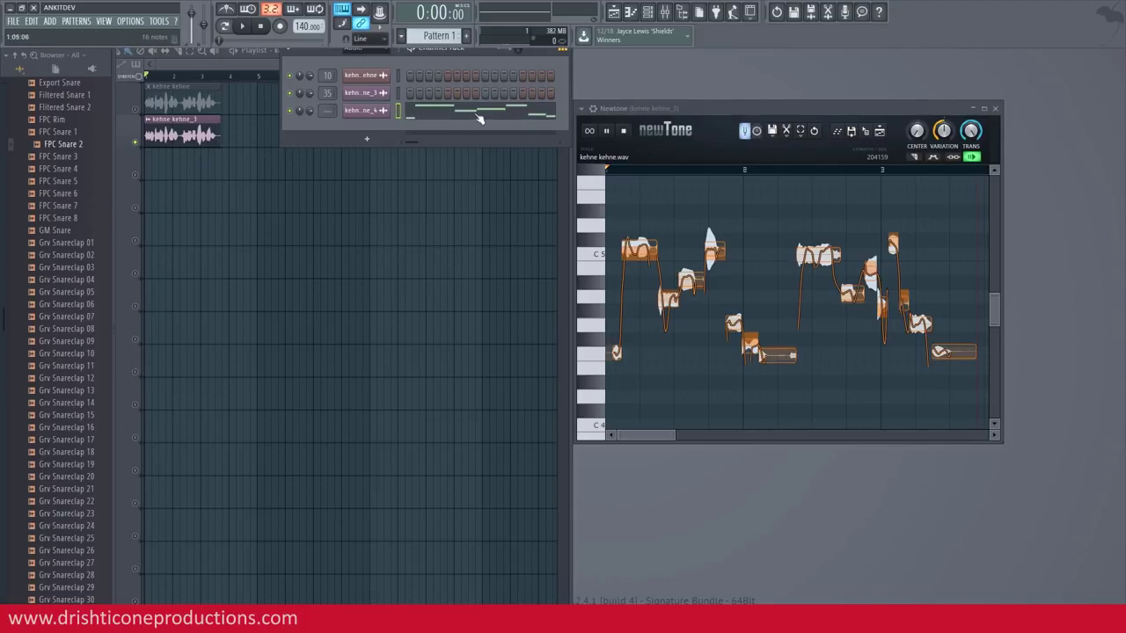
right_click(372, 114)
mouse_move(422, 201)
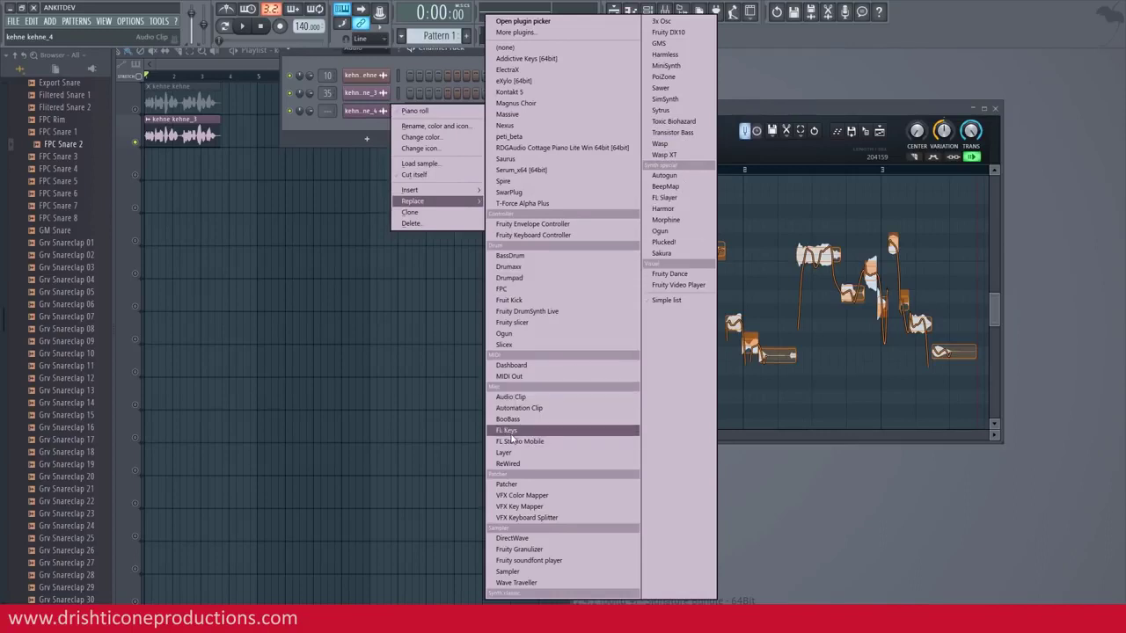
click(509, 431)
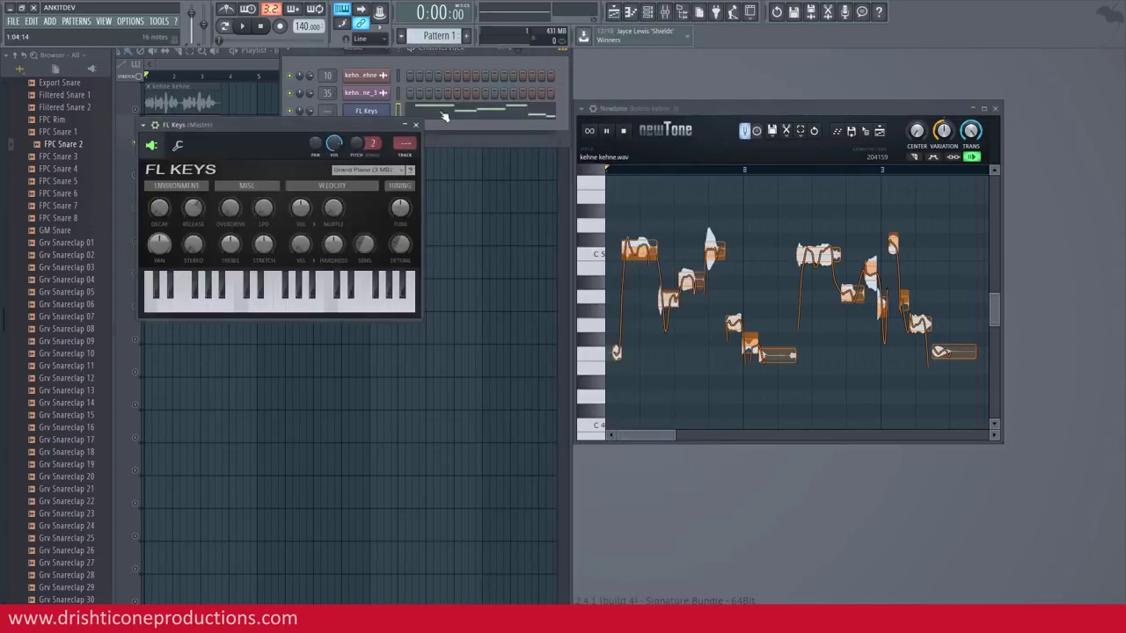
Open the extracted melody in the FL Keys piano roll and play it in pattern mode
click(444, 116)
click(226, 27)
key(space)
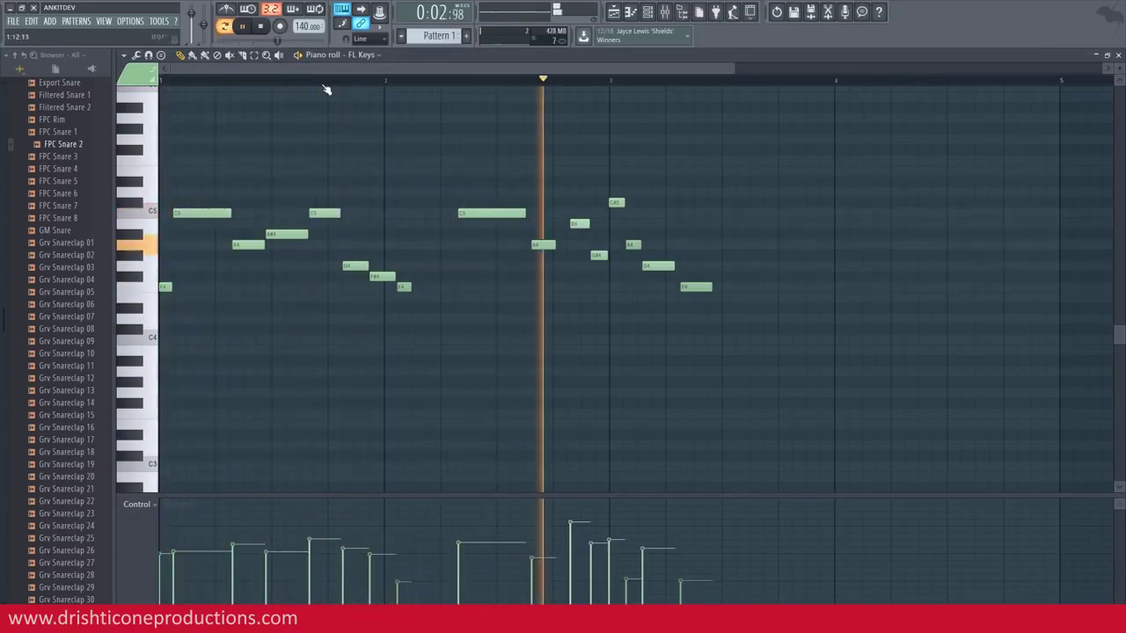
key(space)
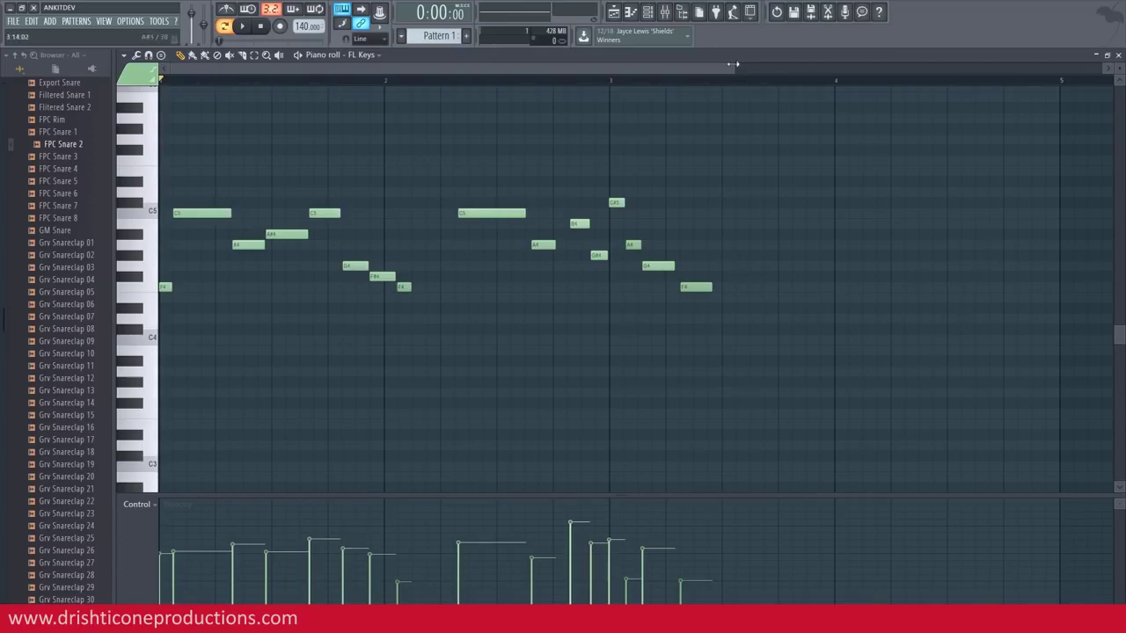
Show the playlist and reopen the Newtone editor from the kehne kehne_3 mixer track
click(613, 12)
click(665, 12)
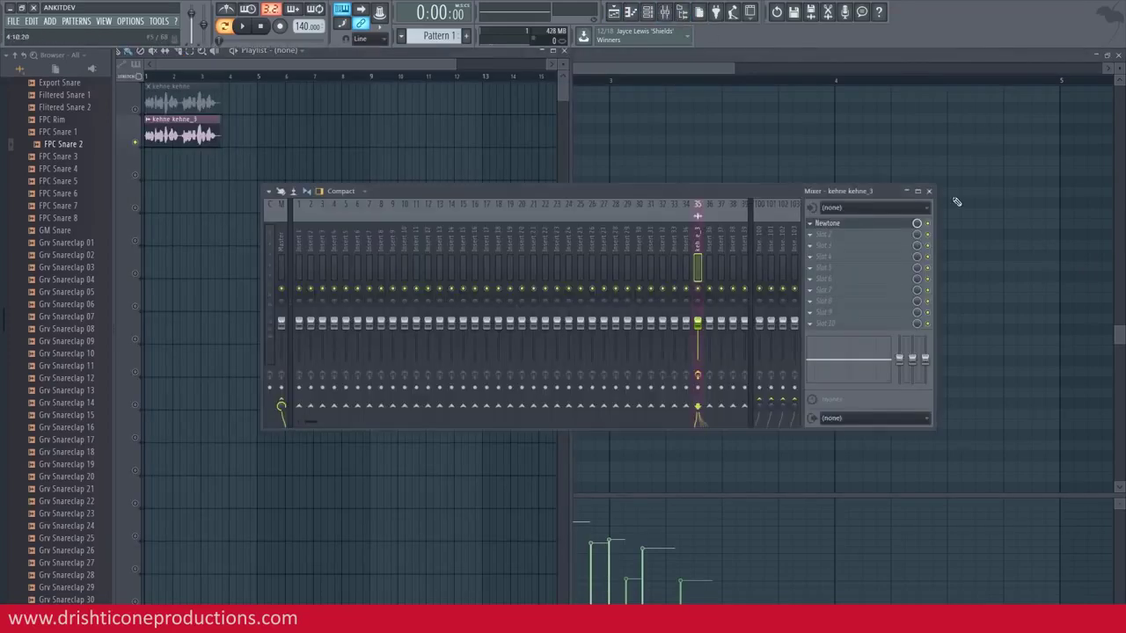
click(860, 231)
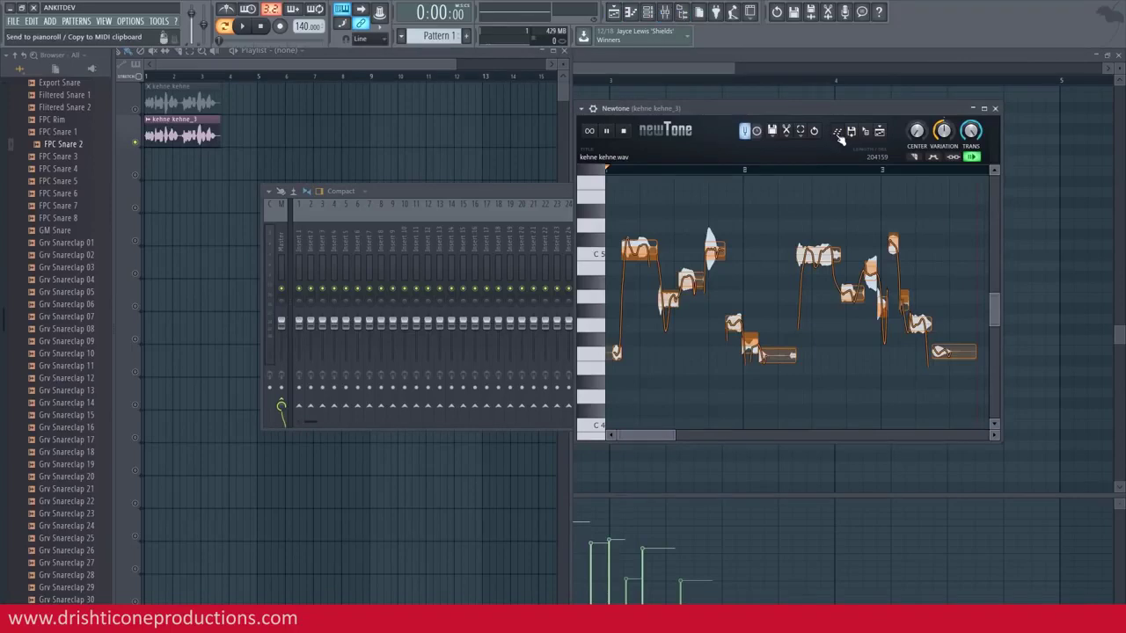
Lower the first long C5 note in the FL Keys piano roll to A4
click(648, 12)
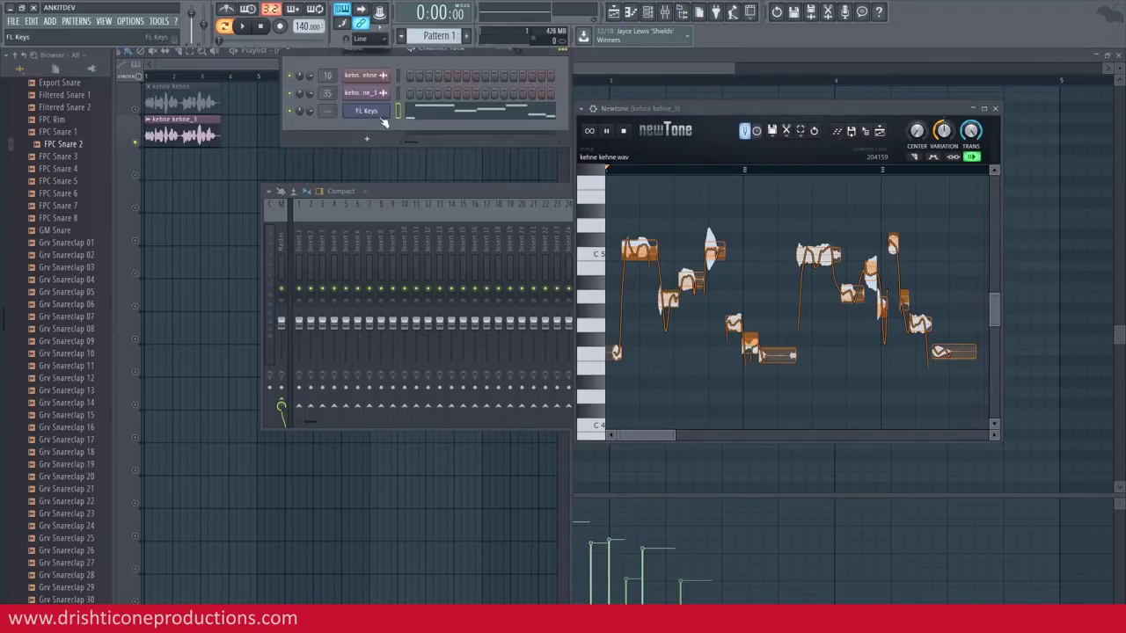
click(467, 115)
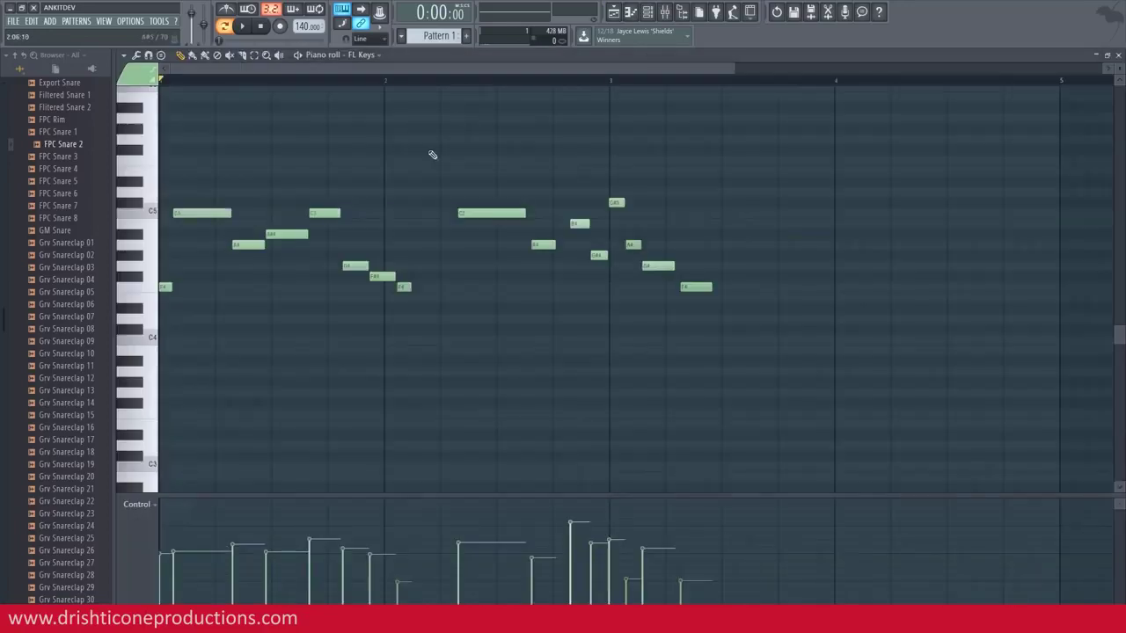
drag(209, 211, 210, 243)
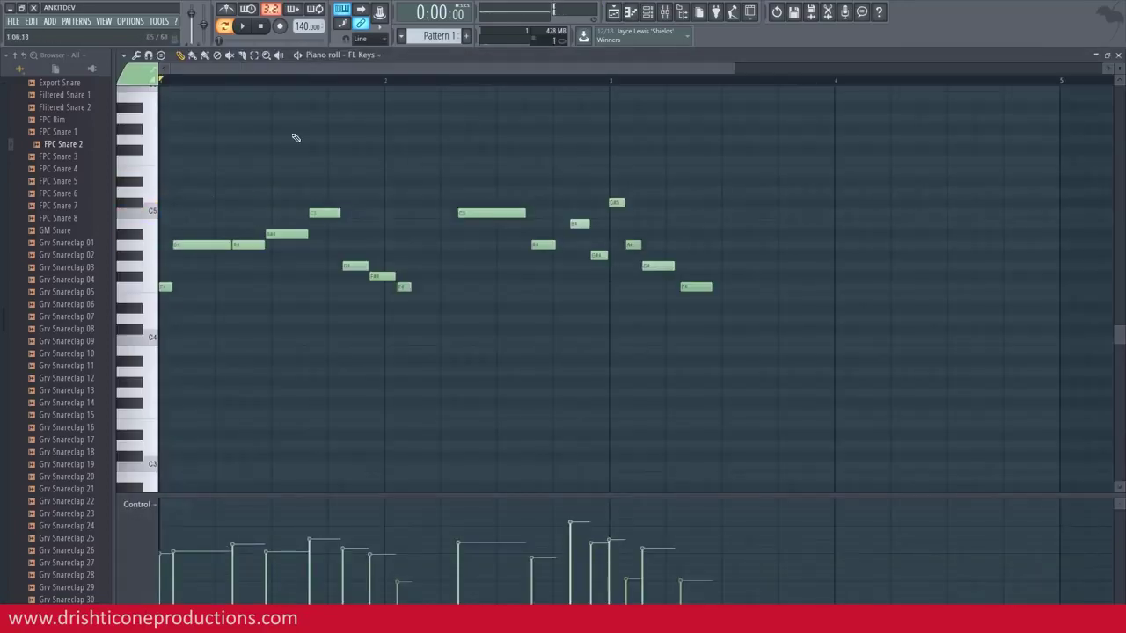
Return to the playlist and bring up Newtone again from the mixer track of kehne kehne_3
click(613, 12)
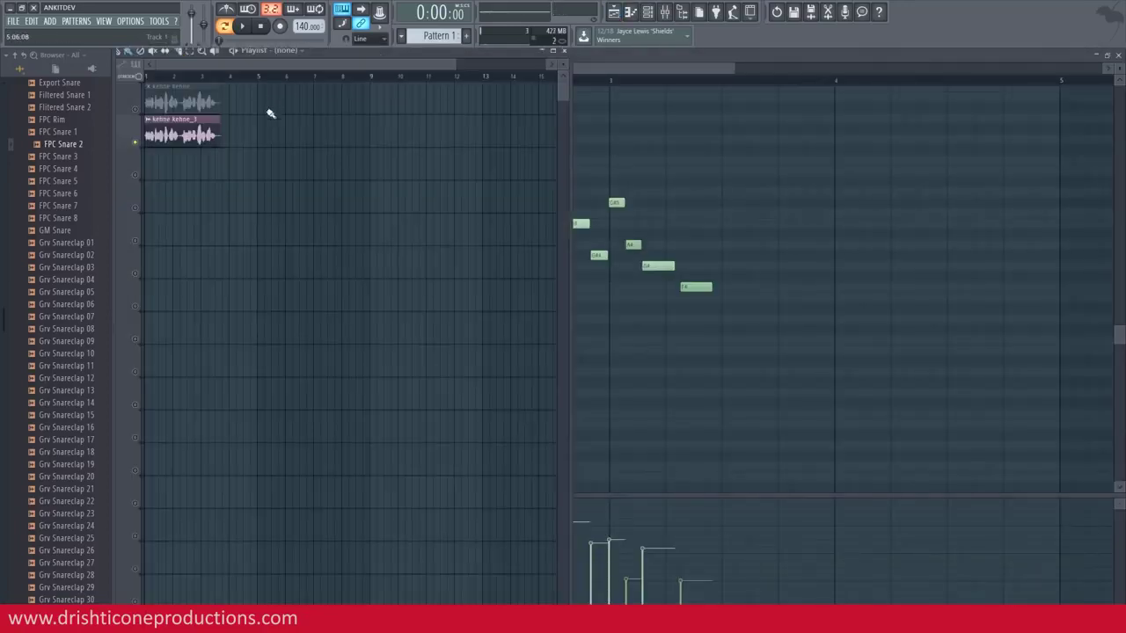
click(665, 12)
click(836, 226)
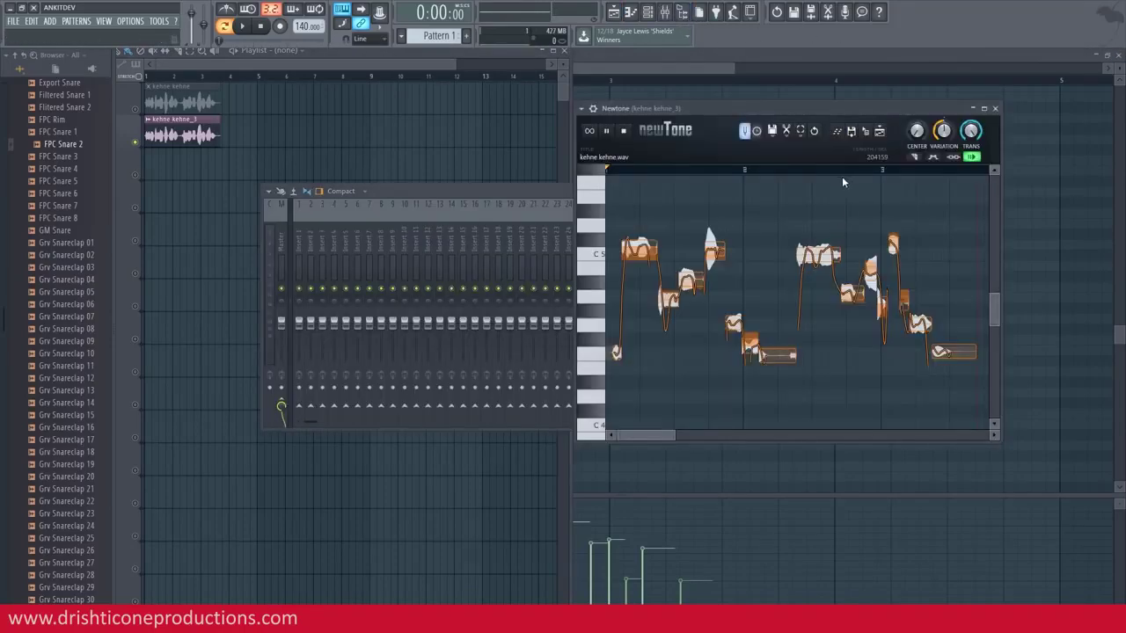
Close the mixer and turn Newtone's Center correction up to maximum for the whole vocal
click(565, 191)
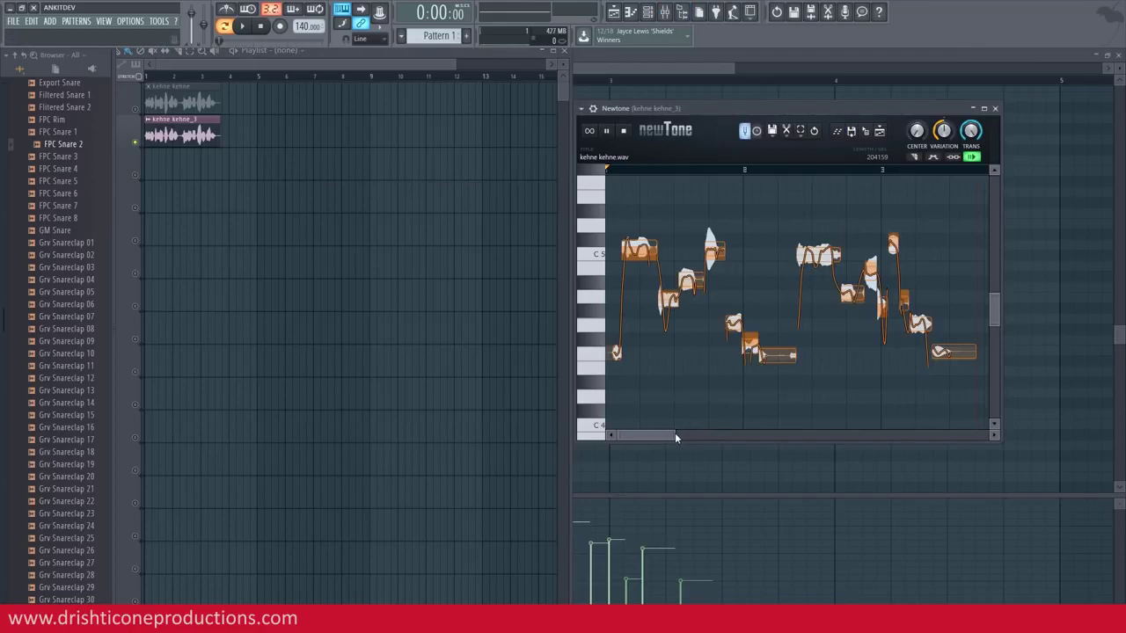
drag(675, 434, 627, 435)
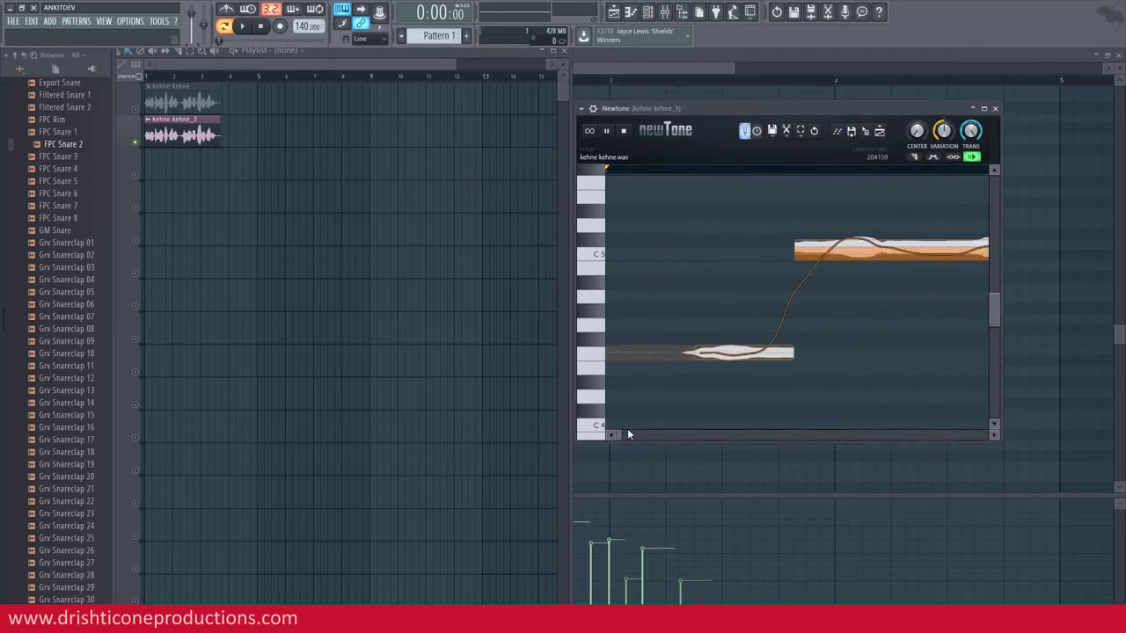
scroll(861, 304, up, 2)
drag(818, 288, 791, 298)
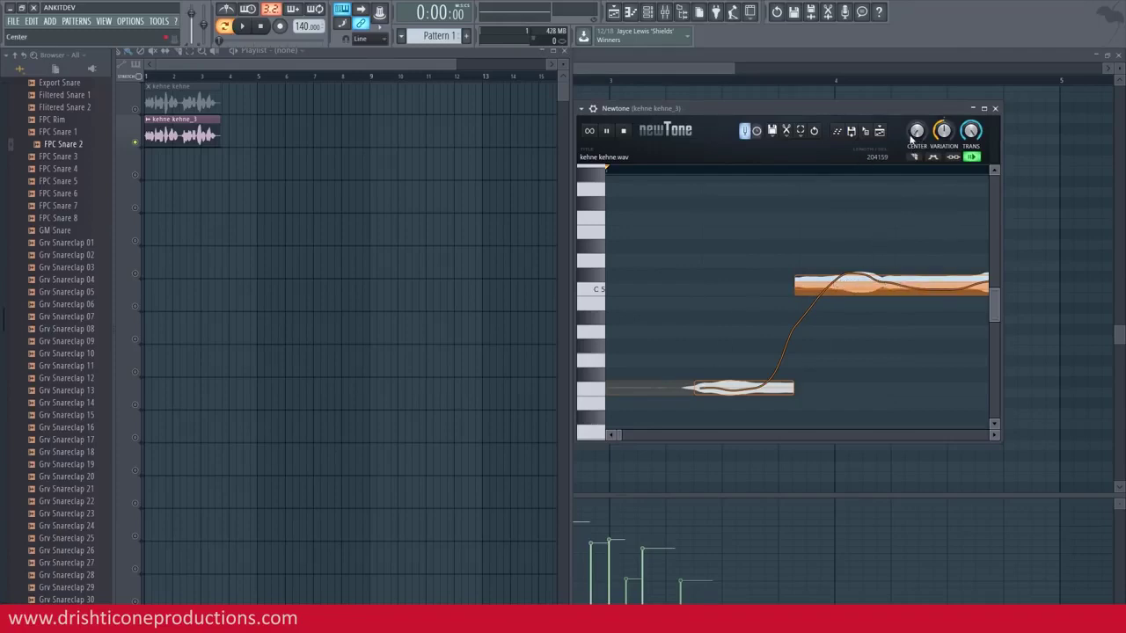
drag(916, 132, 916, 79)
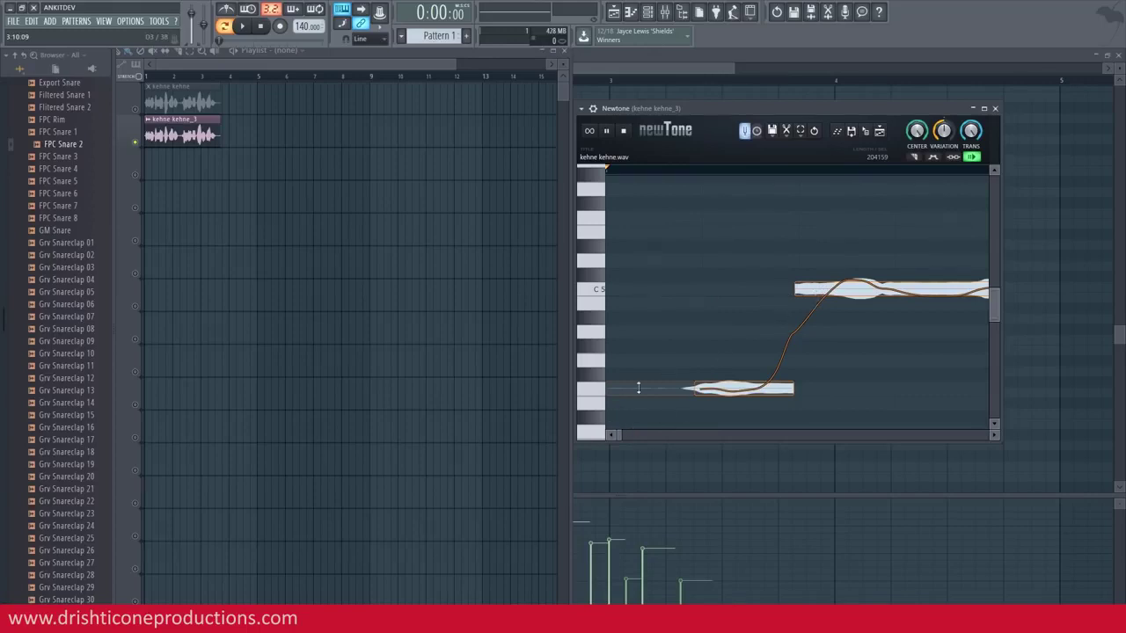
Lower the short F#4 note at bar 2 to F4 in Newtone, comparing it by ear with F#4
drag(621, 436, 658, 432)
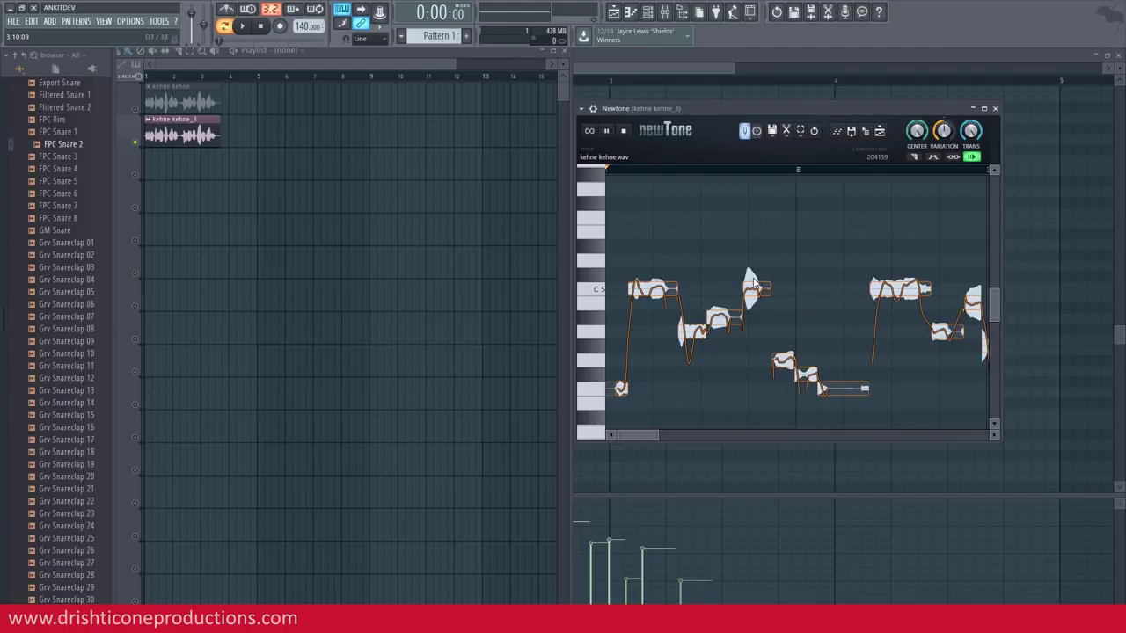
key(space)
drag(658, 437, 691, 435)
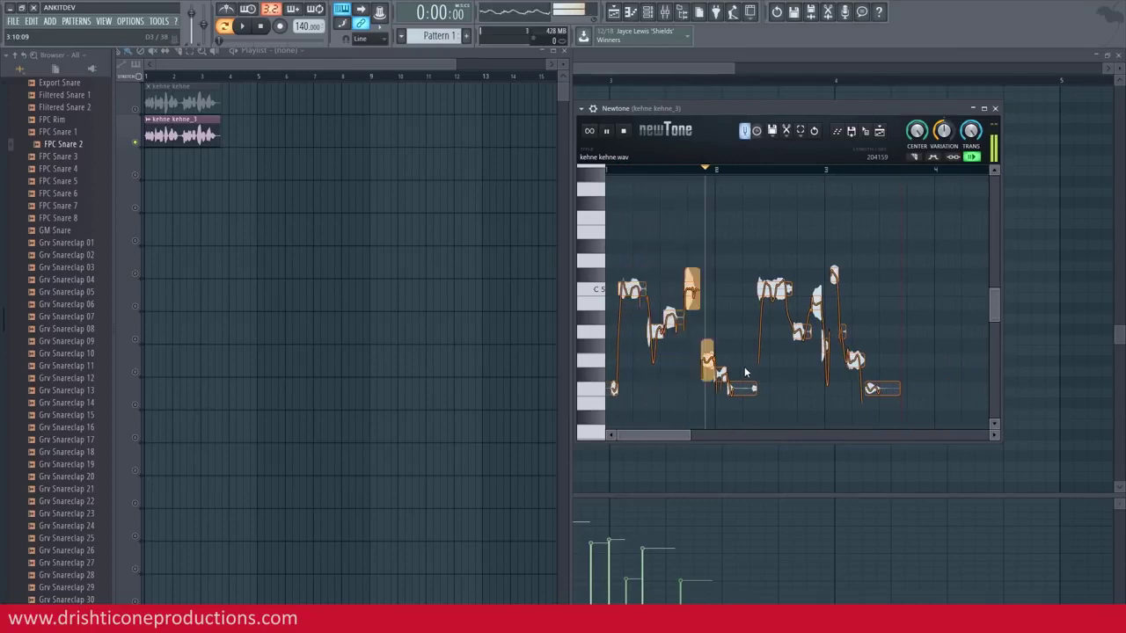
drag(721, 373, 720, 391)
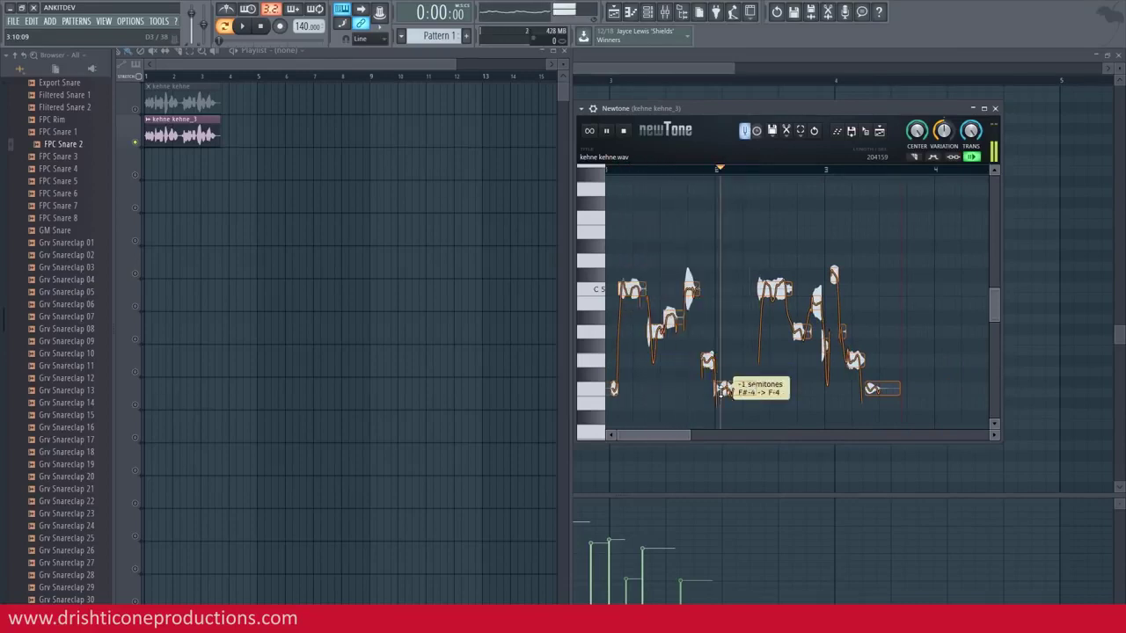
key(space)
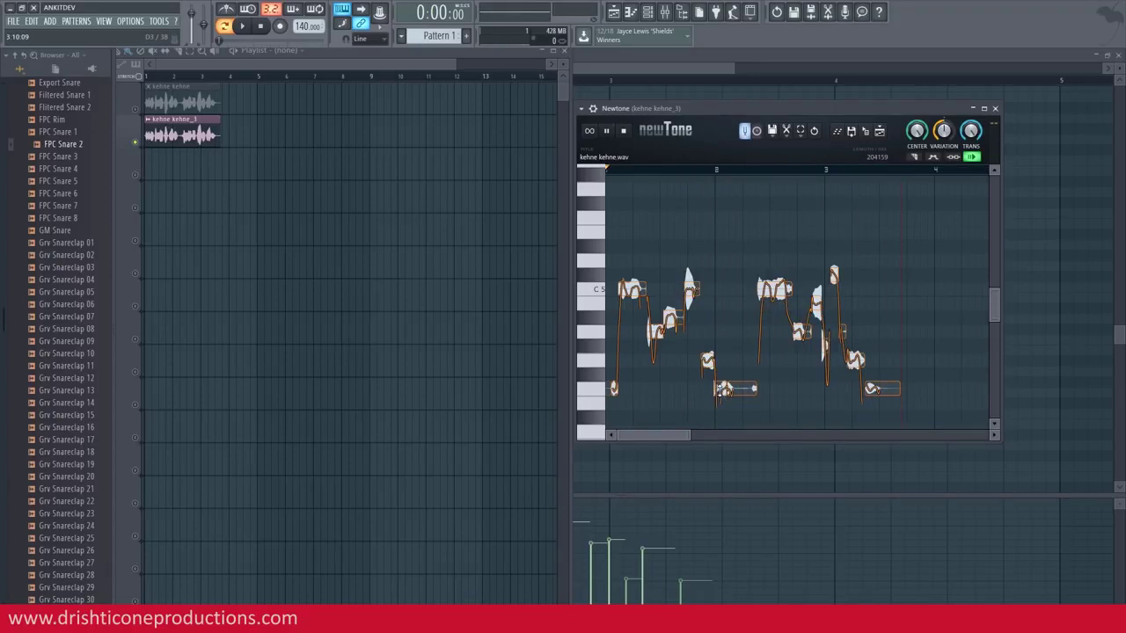
drag(721, 389, 723, 380)
click(662, 169)
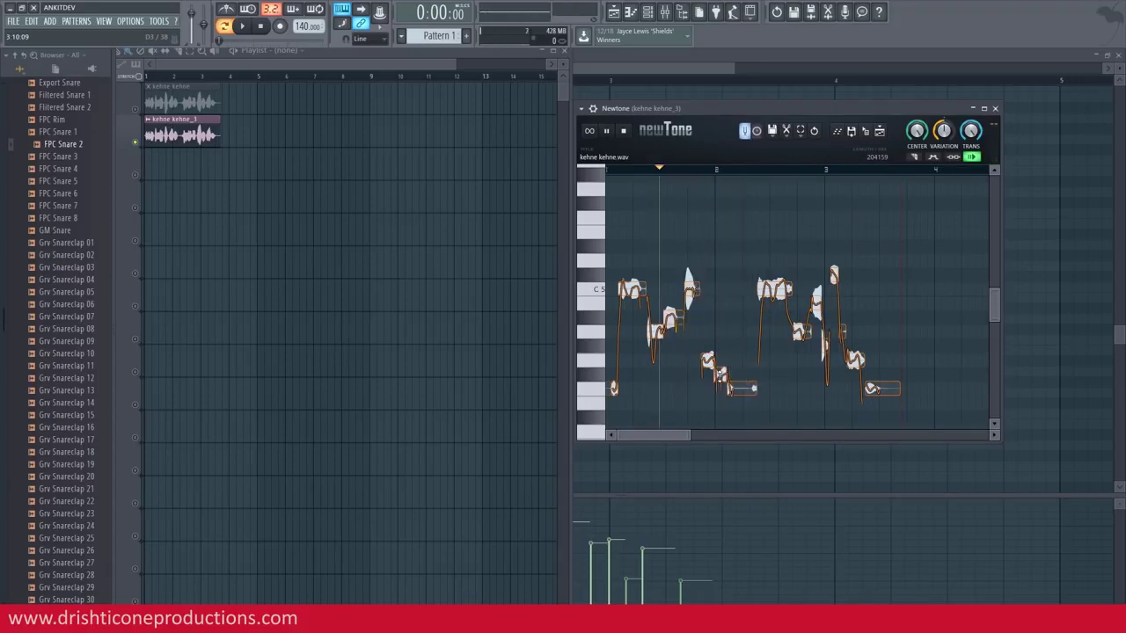
drag(722, 380, 720, 389)
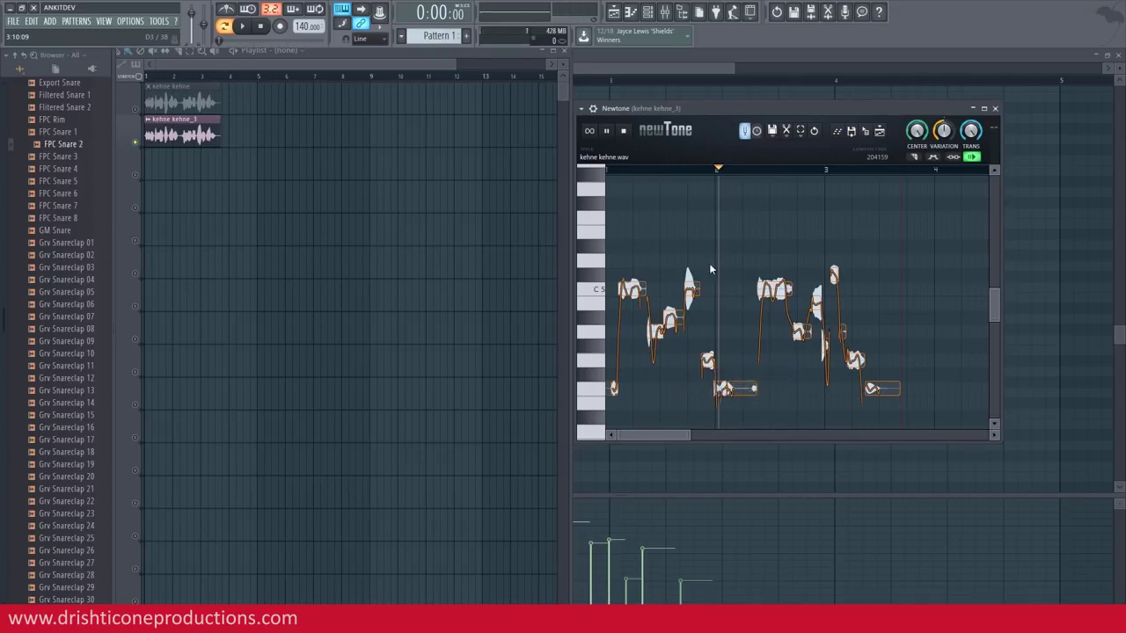
Audition the phrase and move the C5 note just before bar 3 down to B4
click(632, 169)
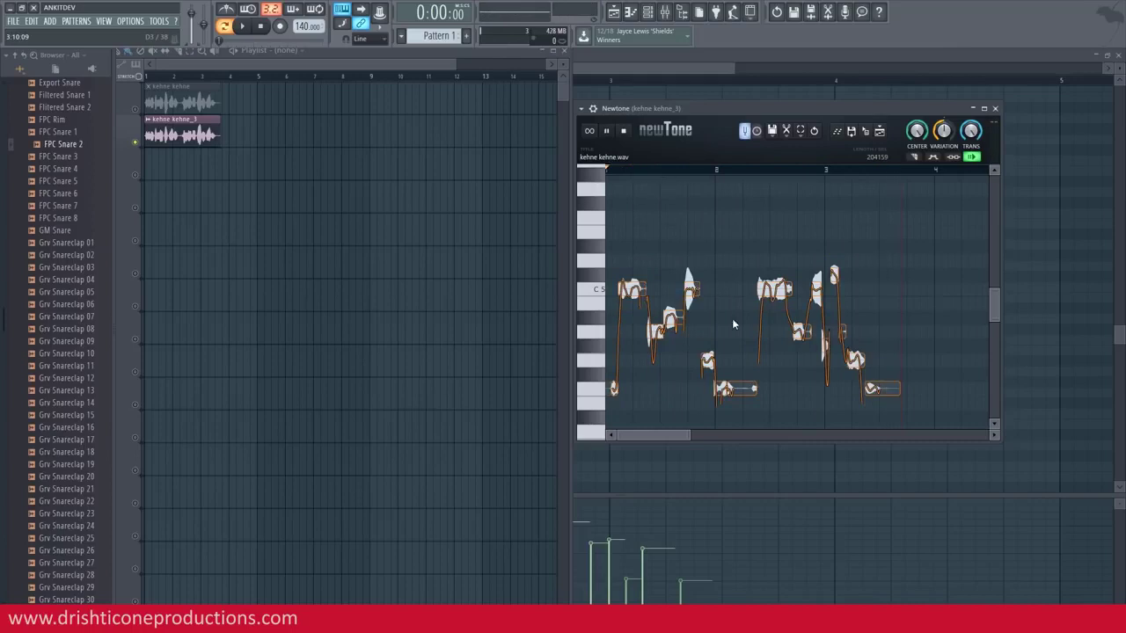
drag(814, 289, 846, 327)
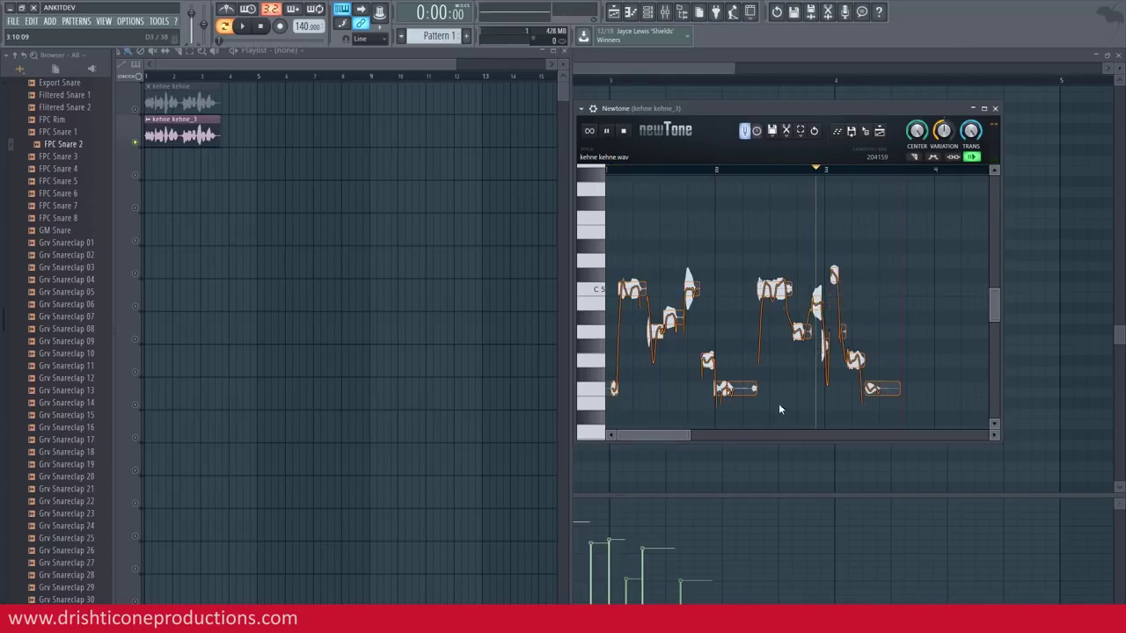
Try Newtone's Variation at its minimum to flatten the pitch curves, and play the vocal
drag(698, 432, 620, 431)
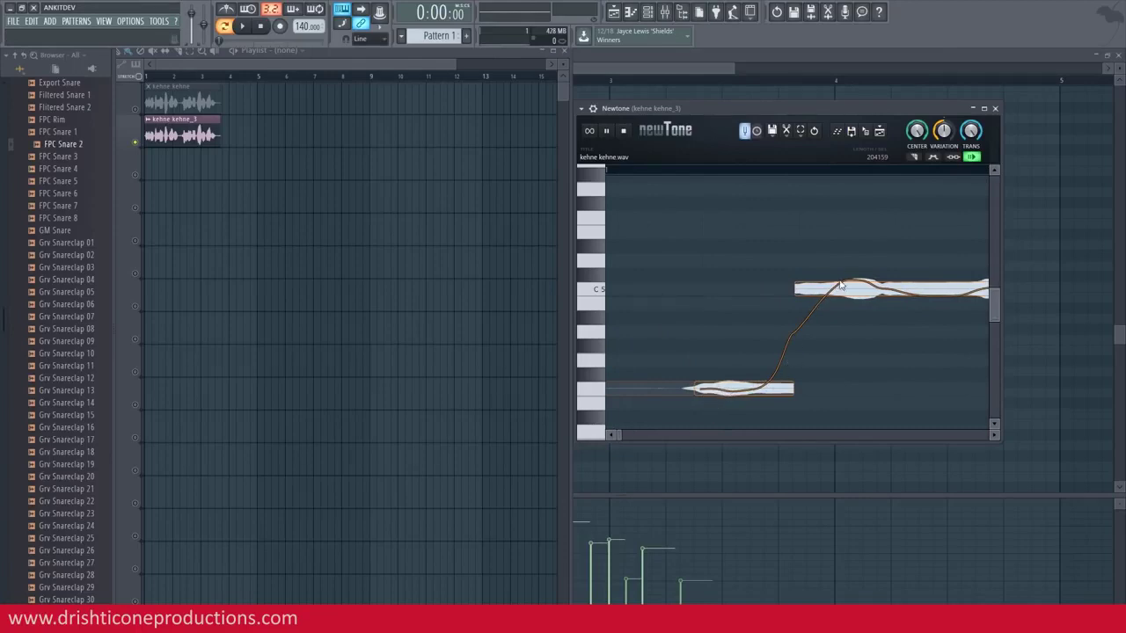
drag(623, 434, 642, 433)
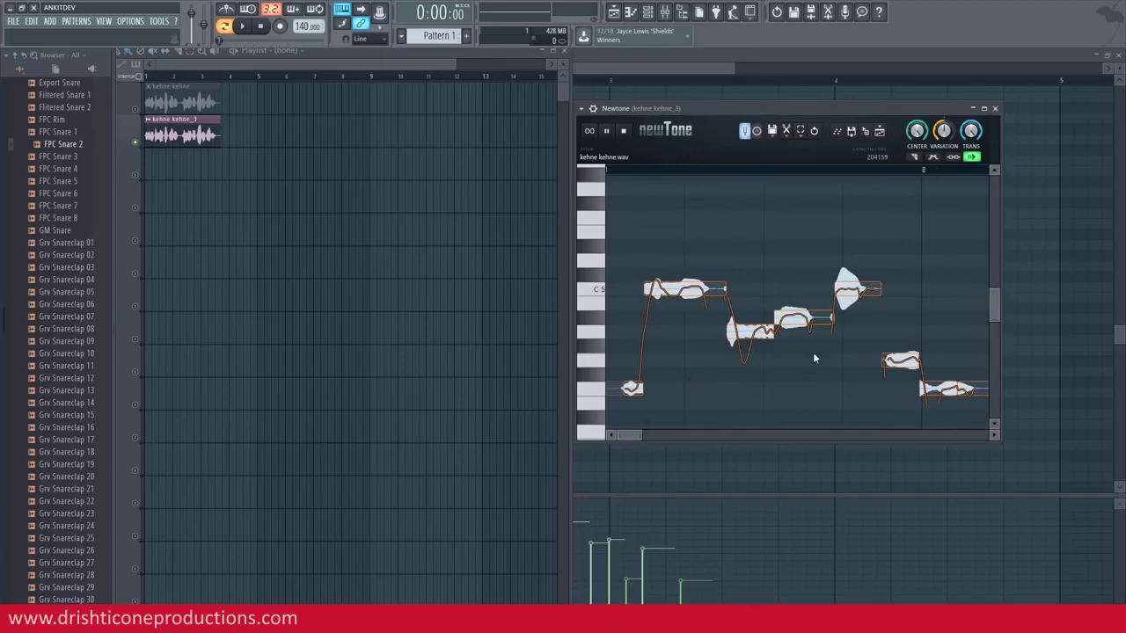
drag(935, 137, 935, 202)
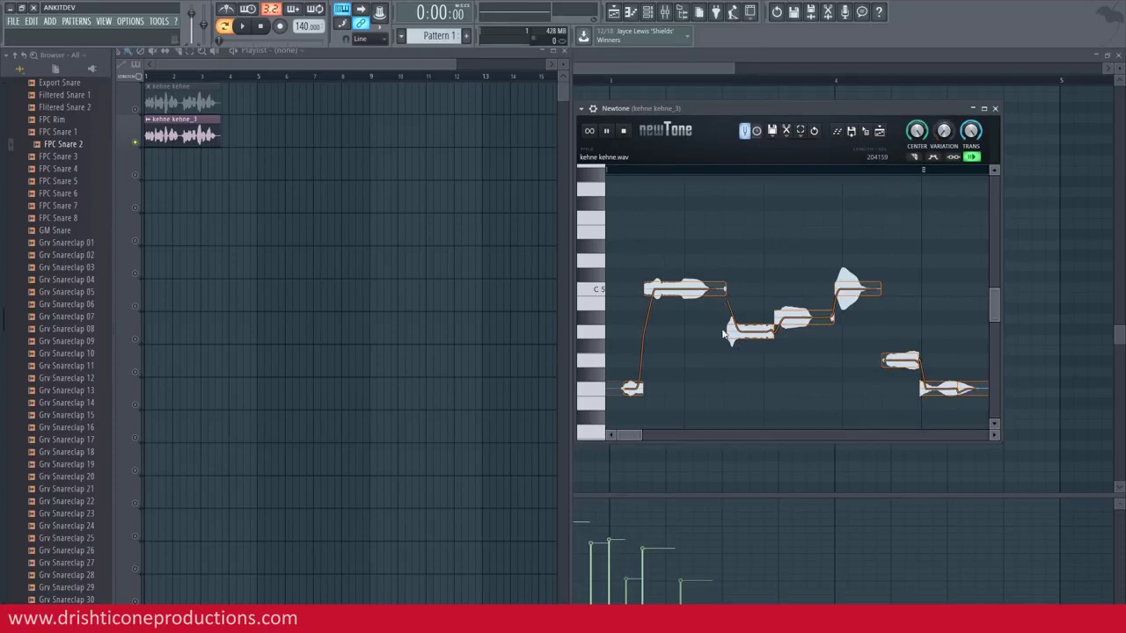
drag(943, 130, 943, 172)
click(610, 169)
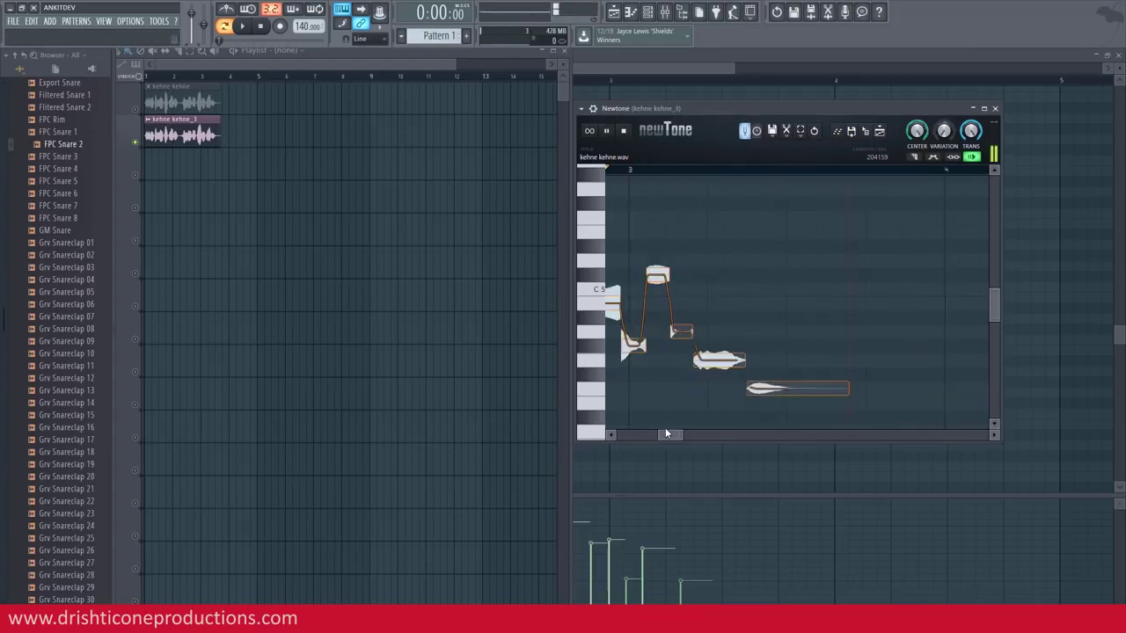
click(600, 175)
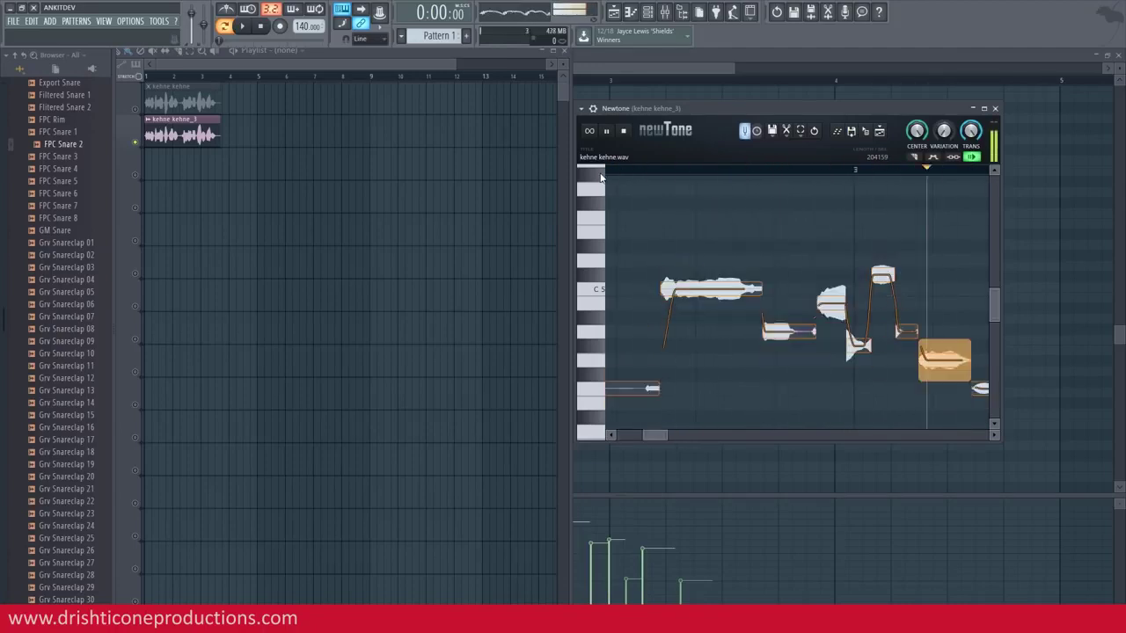
click(601, 175)
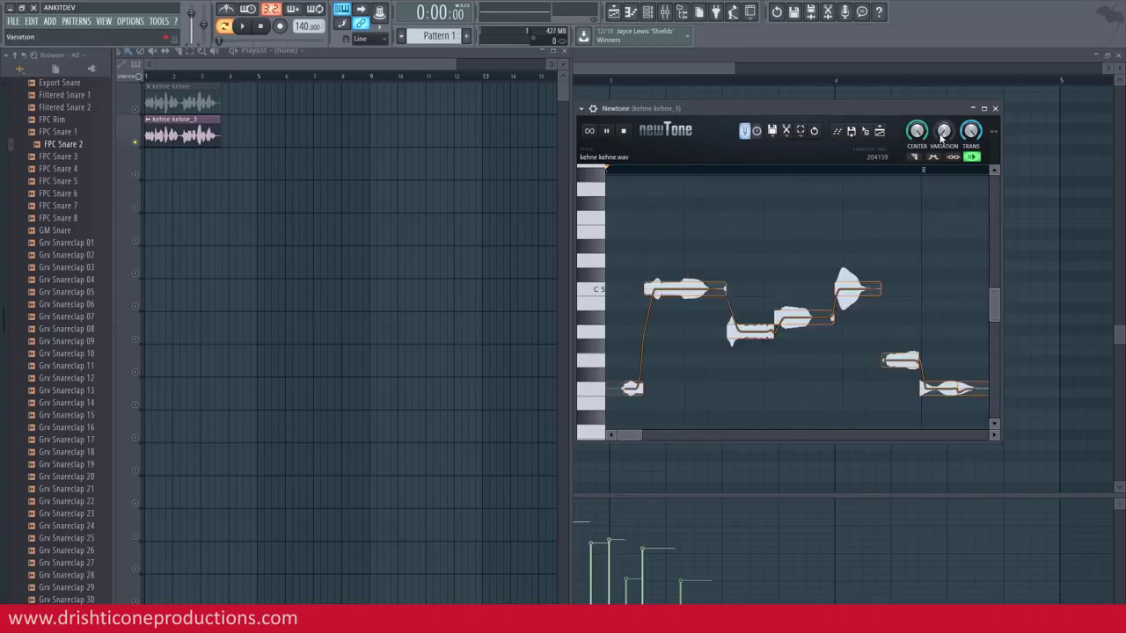
Raise Newtone's Variation partway to restore some pitch movement, and compare the playlist vocal with the corrected one
drag(943, 134, 943, 111)
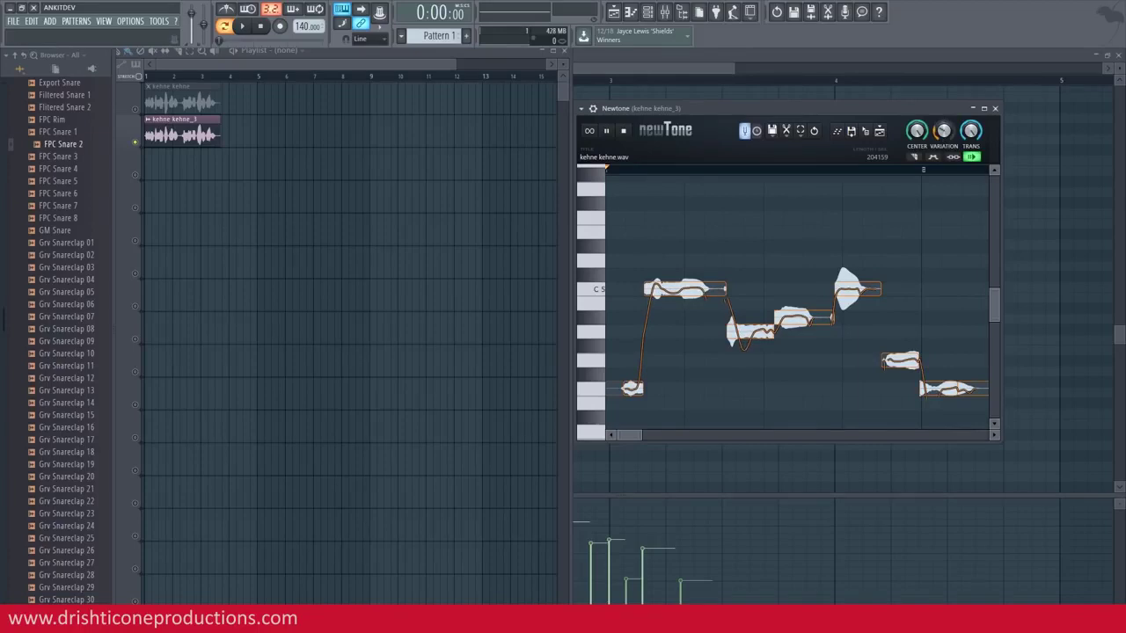
drag(639, 432, 675, 434)
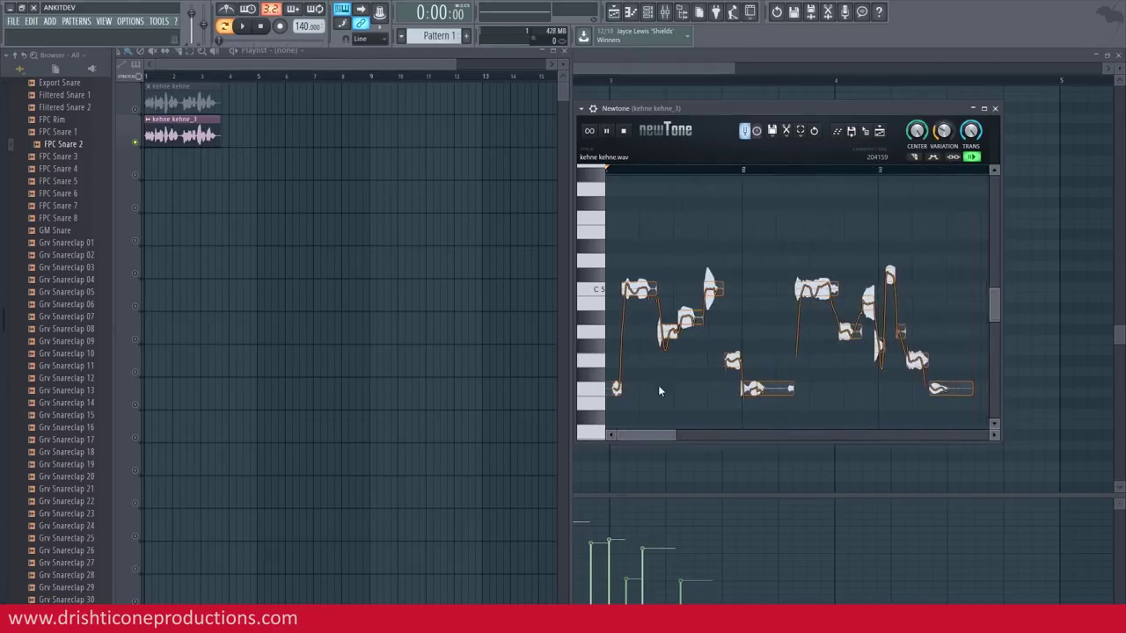
click(142, 83)
key(space)
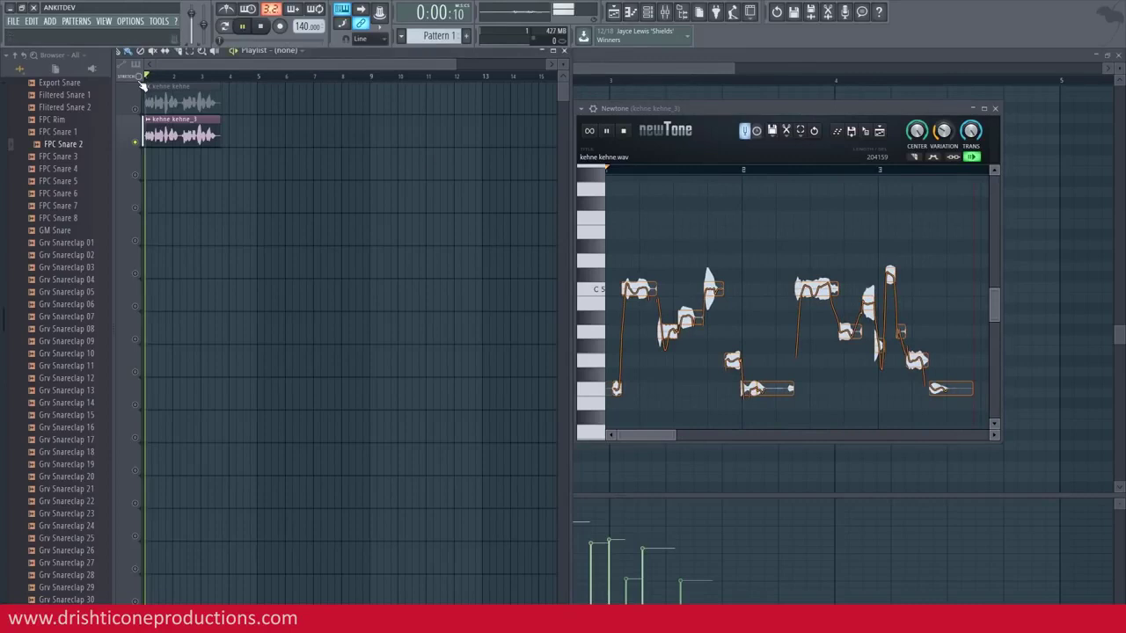
key(space)
click(611, 167)
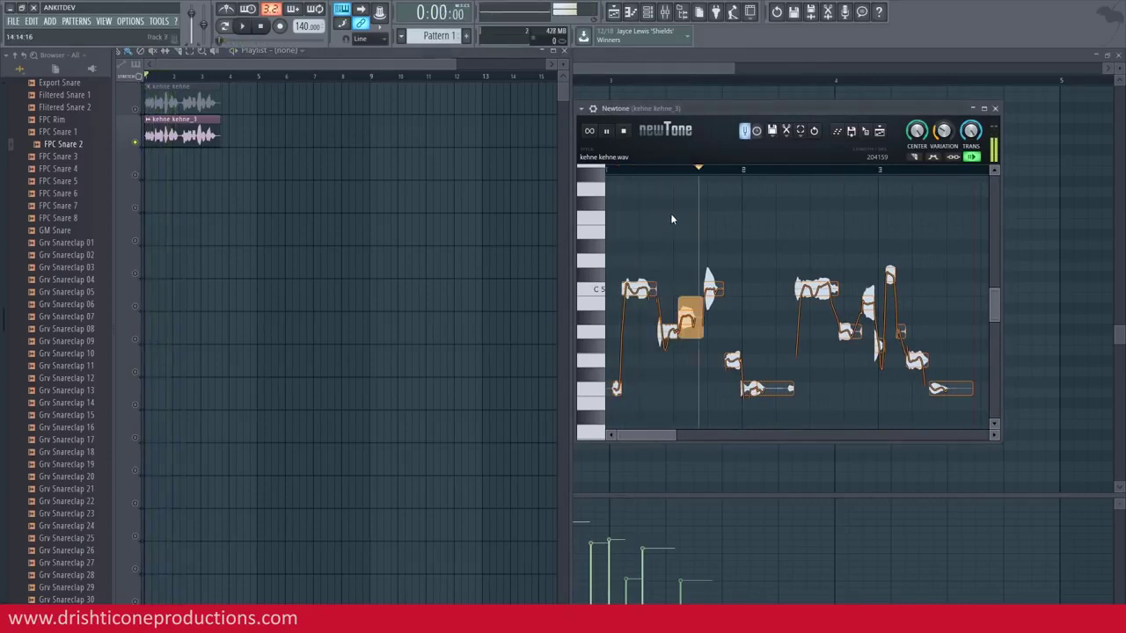
key(space)
Try the B4 note just before bar 3 at C5, return it to B4, and play the playlist vocal
drag(864, 310, 868, 290)
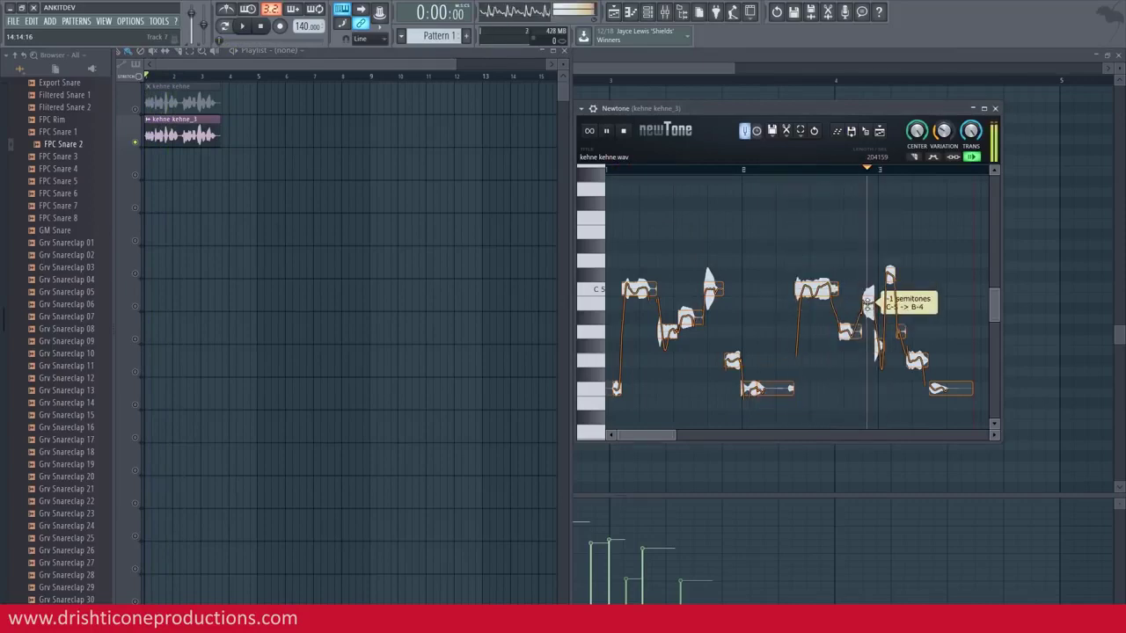
click(174, 77)
key(space)
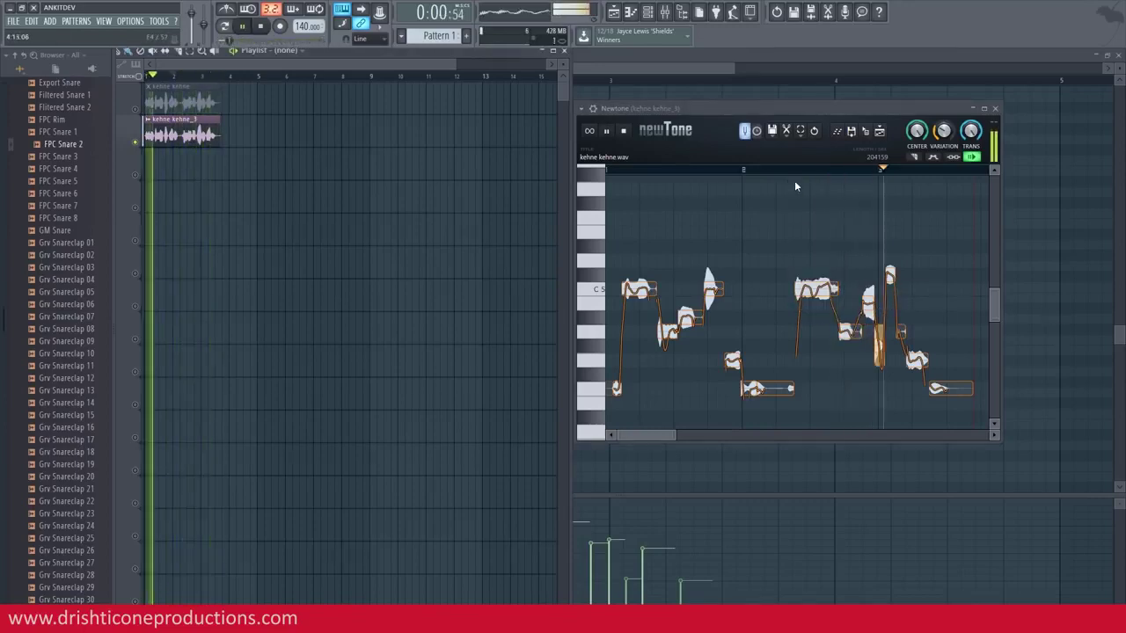
click(262, 27)
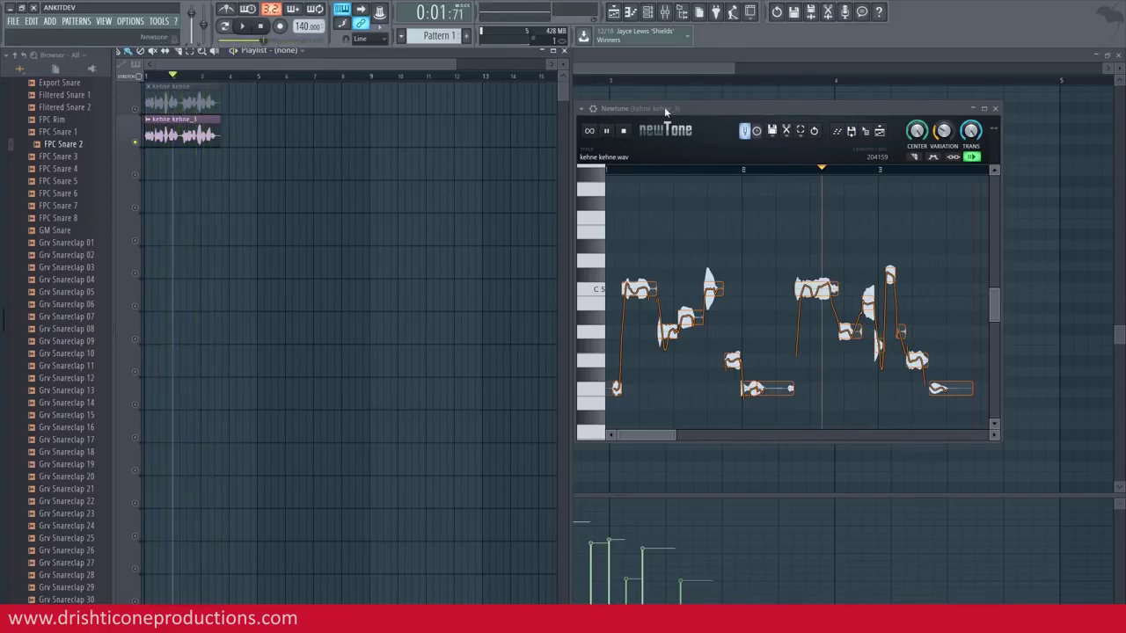
Play the vocal from bar 2 in Newtone and audition the individual notes around bar 3
click(742, 169)
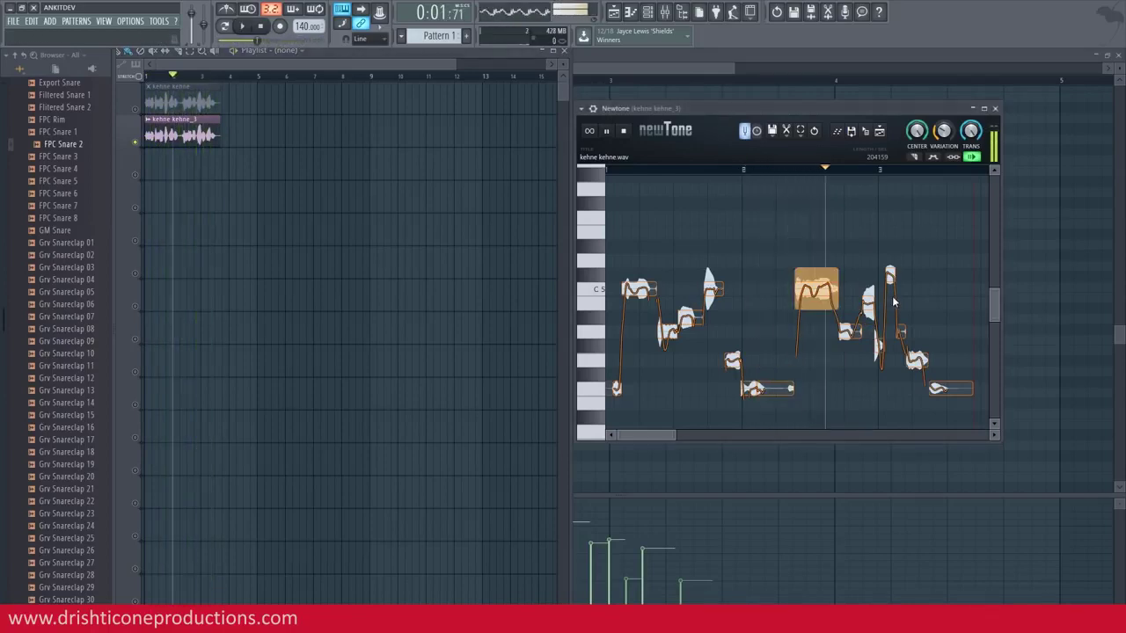
key(space)
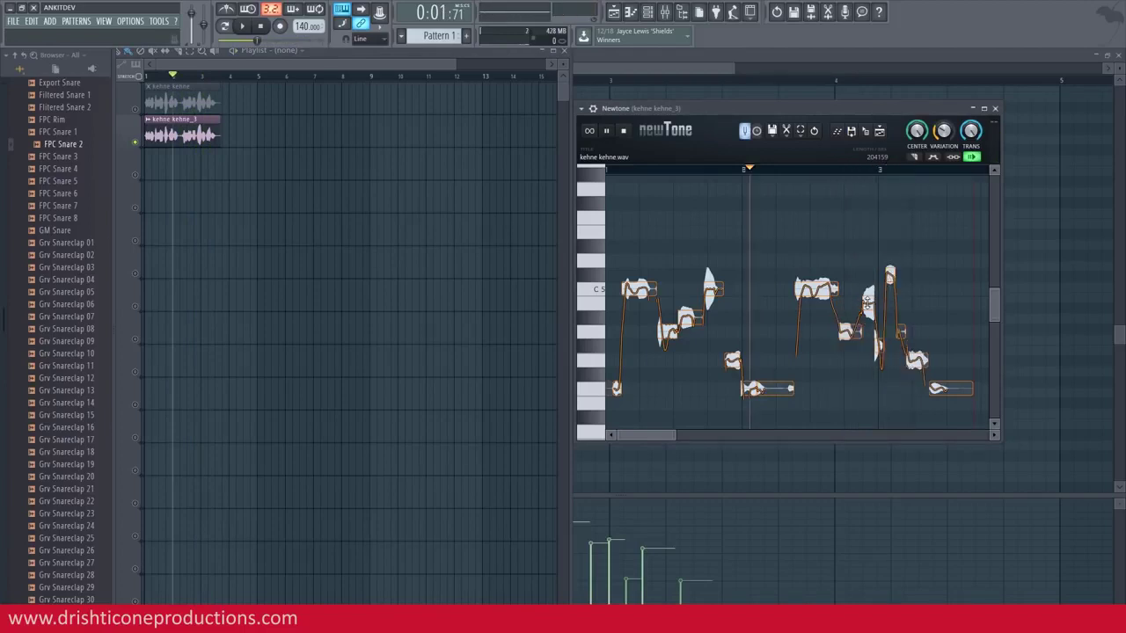
click(868, 302)
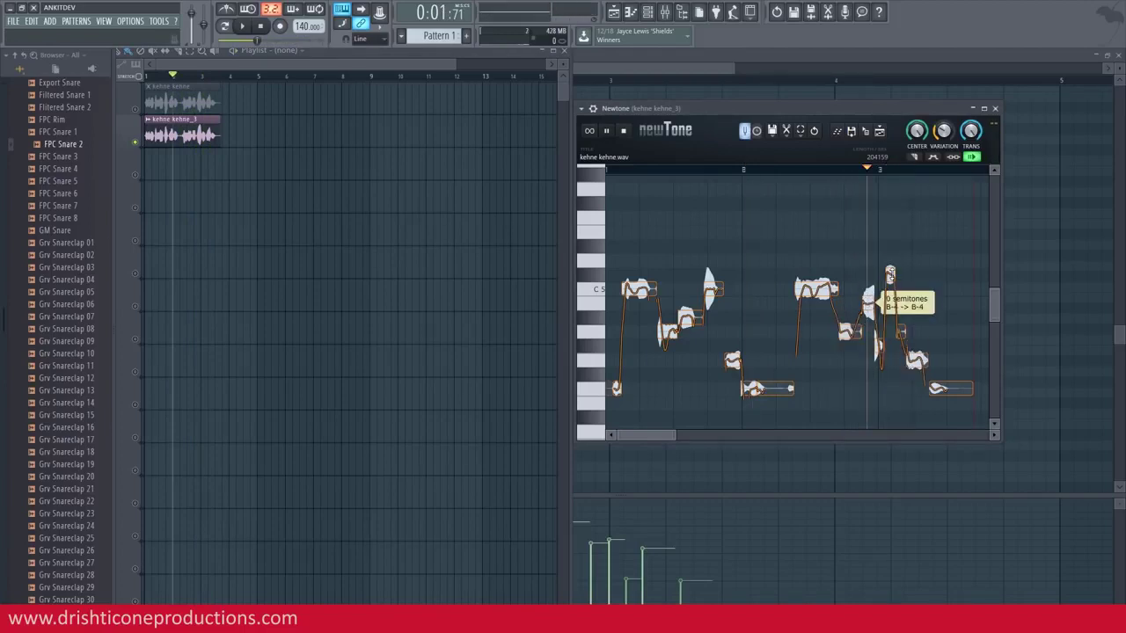
click(890, 274)
click(774, 169)
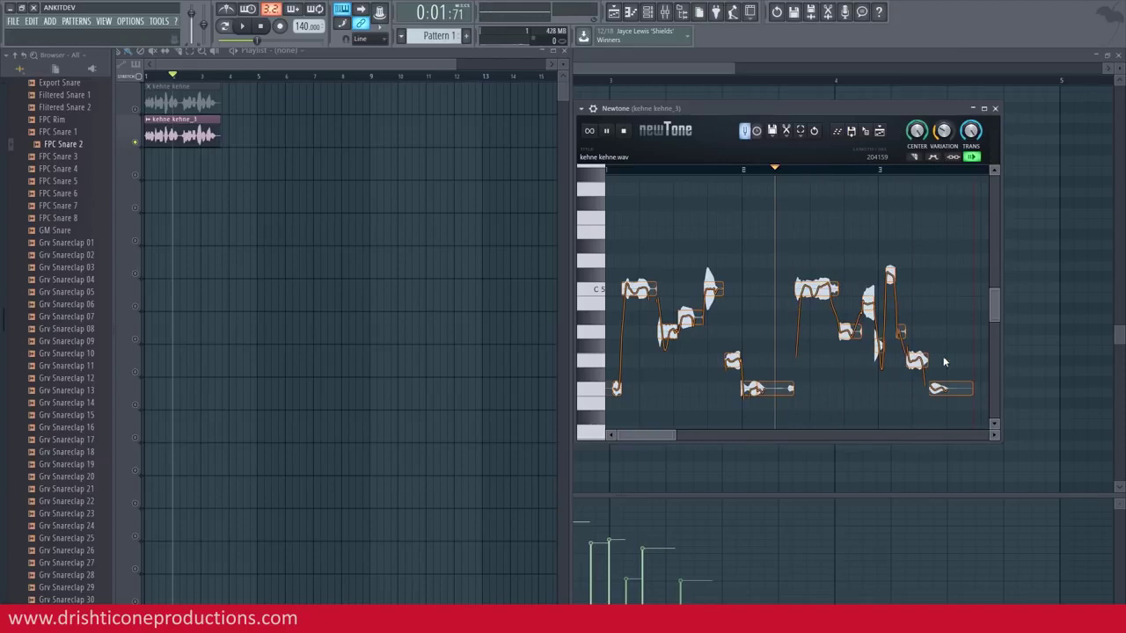
Transpose all the vocal notes up 3 semitones in Newtone and send the result to the playlist
mouse_move(674, 432)
mouse_down()
mouse_move(761, 432)
mouse_move(681, 435)
mouse_up()
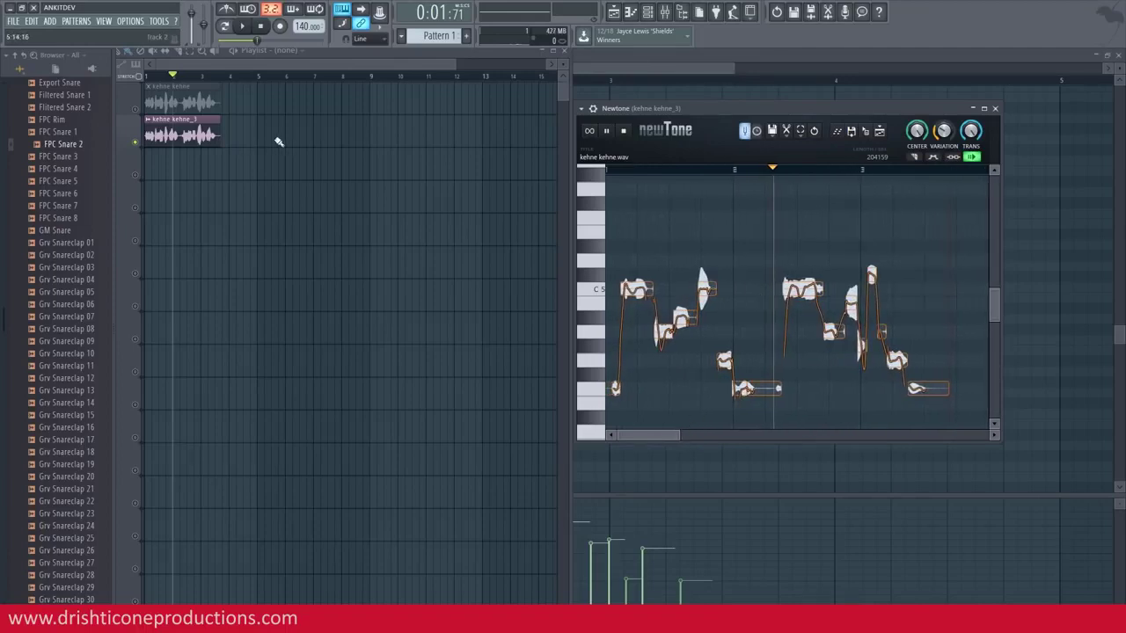
drag(918, 301, 579, 413)
drag(764, 388, 761, 350)
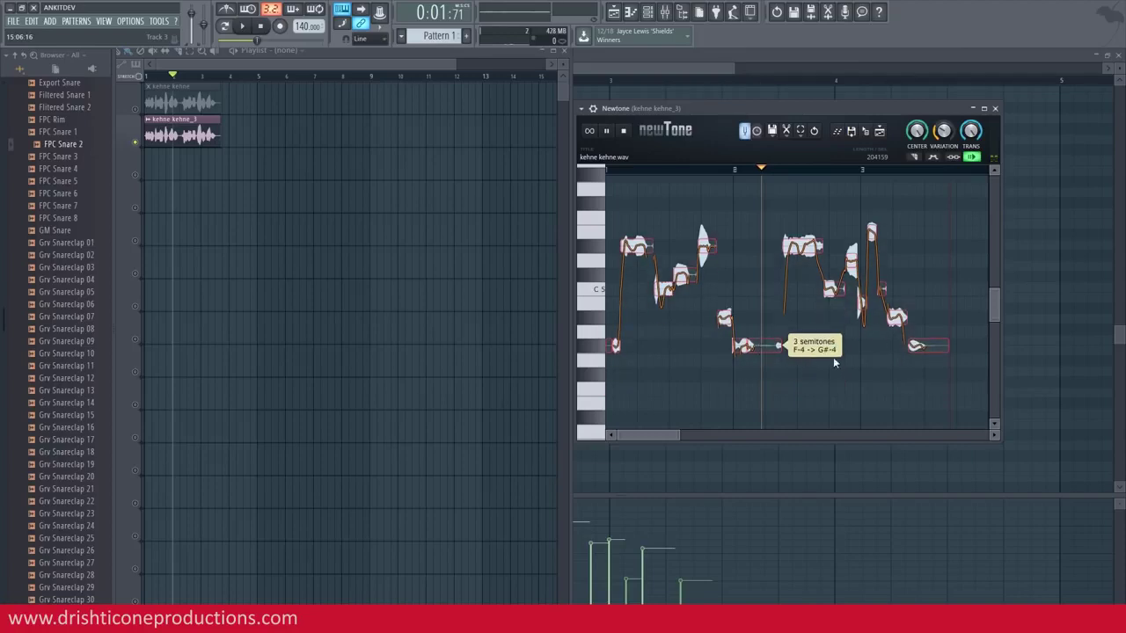
click(881, 132)
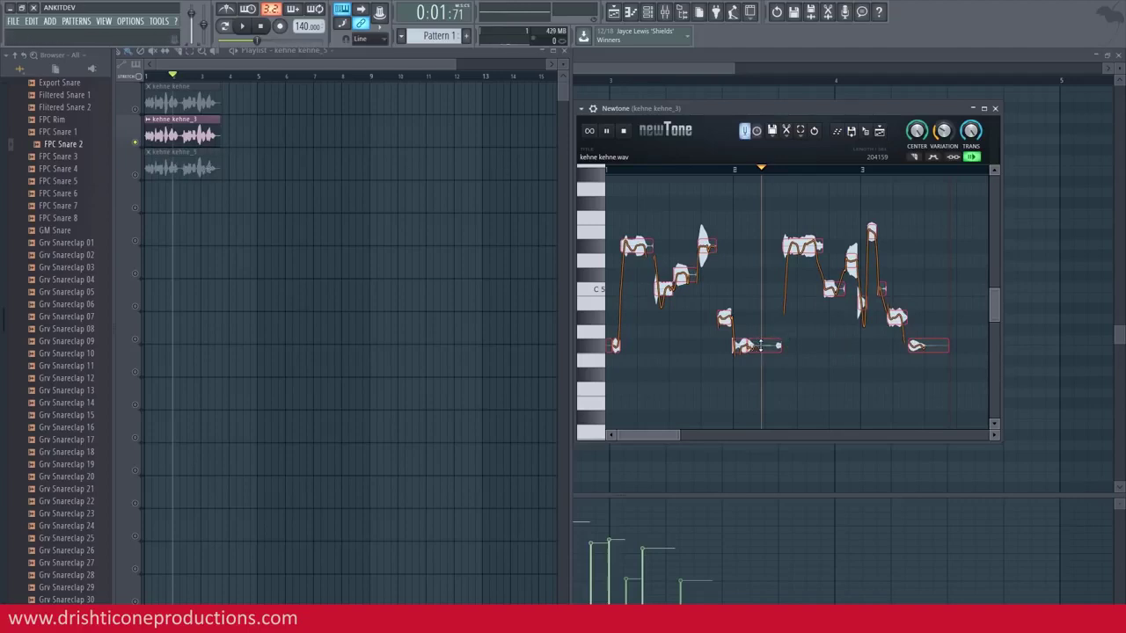
Raise all the vocal notes another 4 semitones and send this second harmony to the playlist
drag(761, 346, 760, 290)
drag(778, 354, 779, 354)
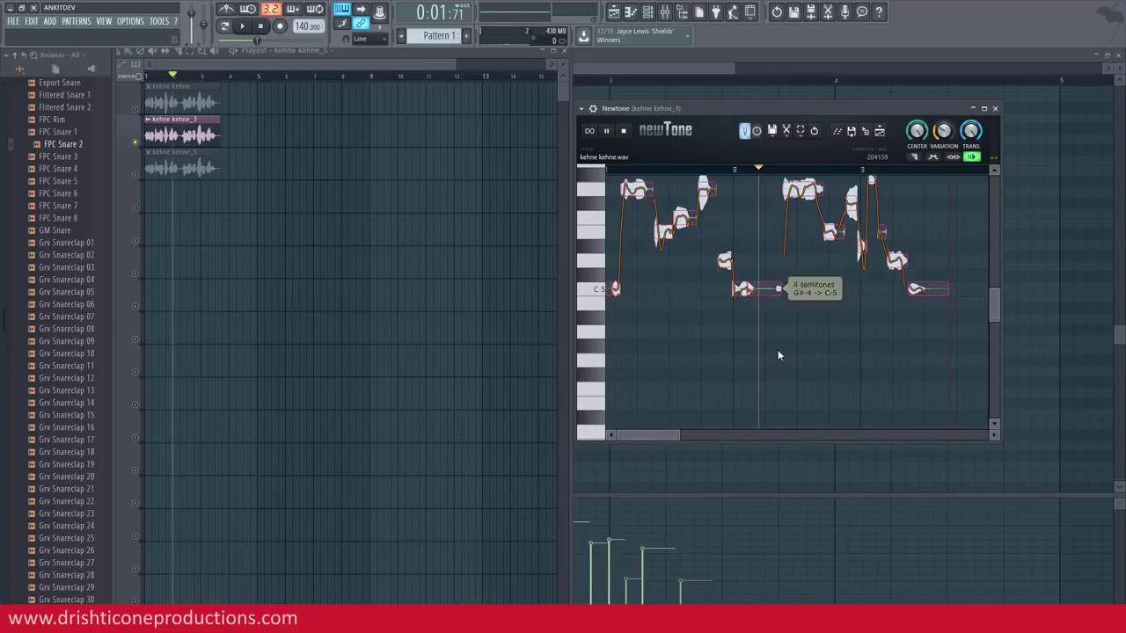
click(881, 138)
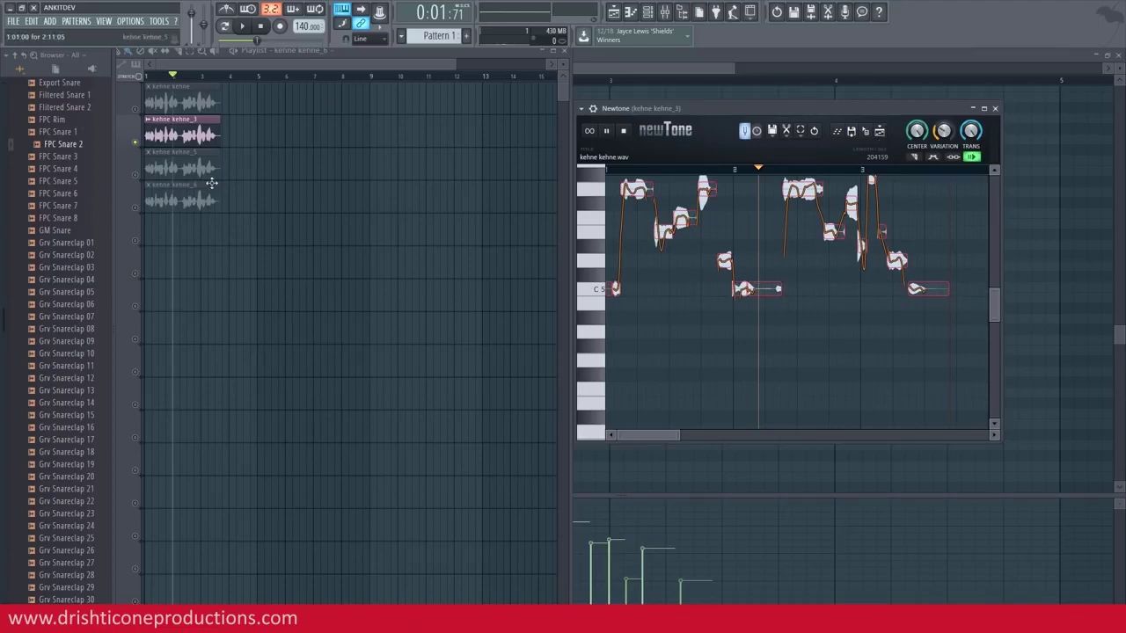
Solo and play the kehne kehne_3, kehne kehne_5 and kehne kehne_6 tracks in the playlist, one at a time
click(145, 76)
key(space)
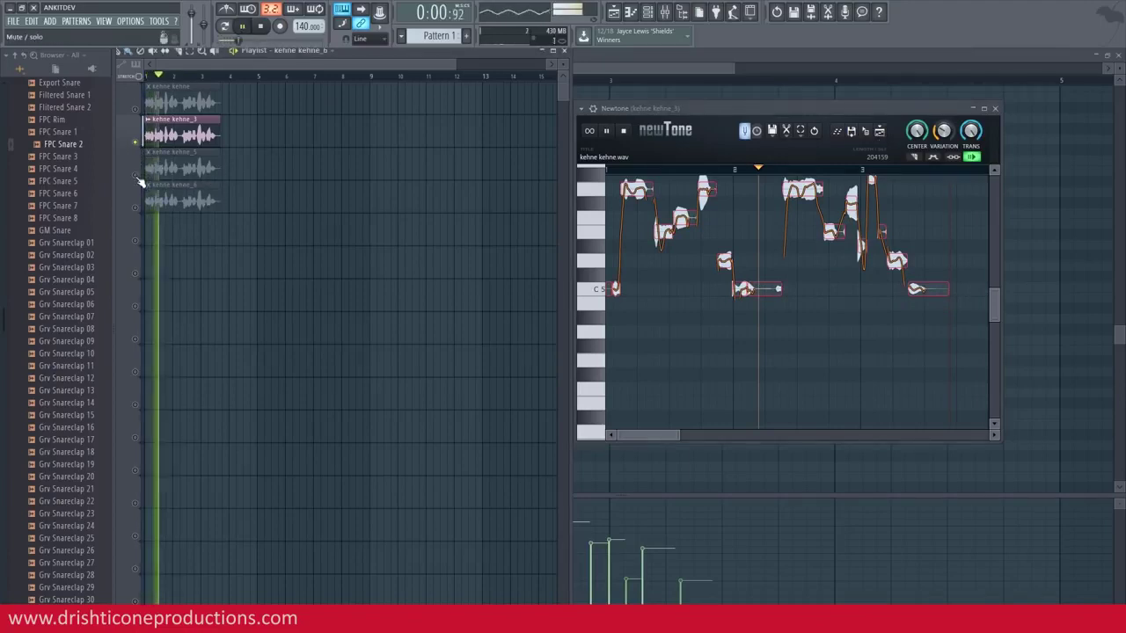
key(space)
right_click(135, 174)
key(space)
key(space)
right_click(139, 206)
key(space)
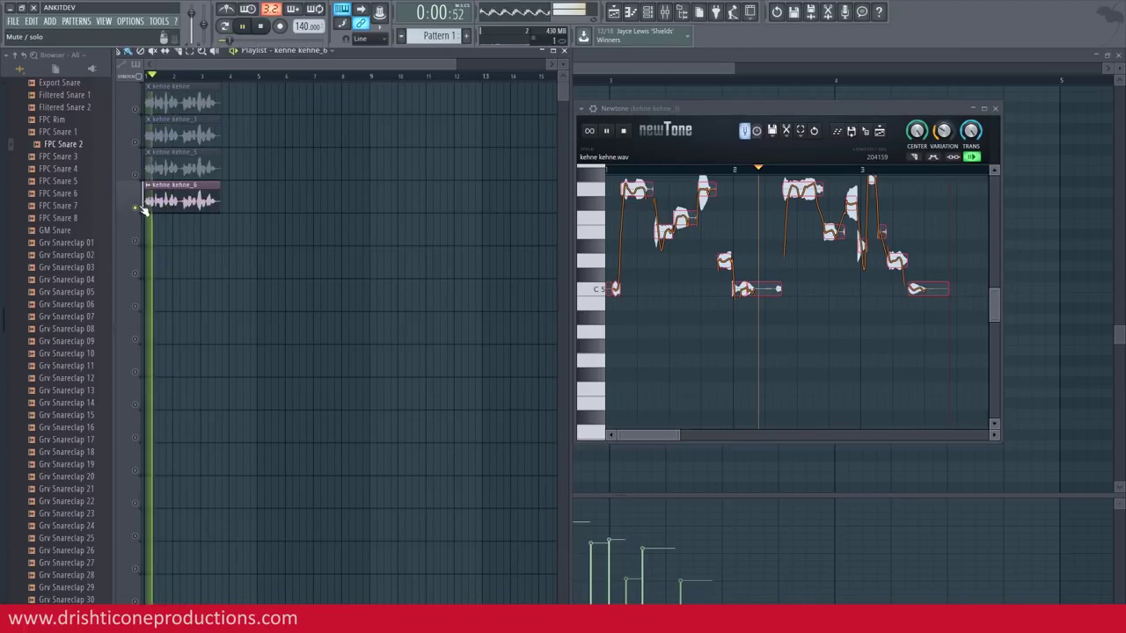
key(space)
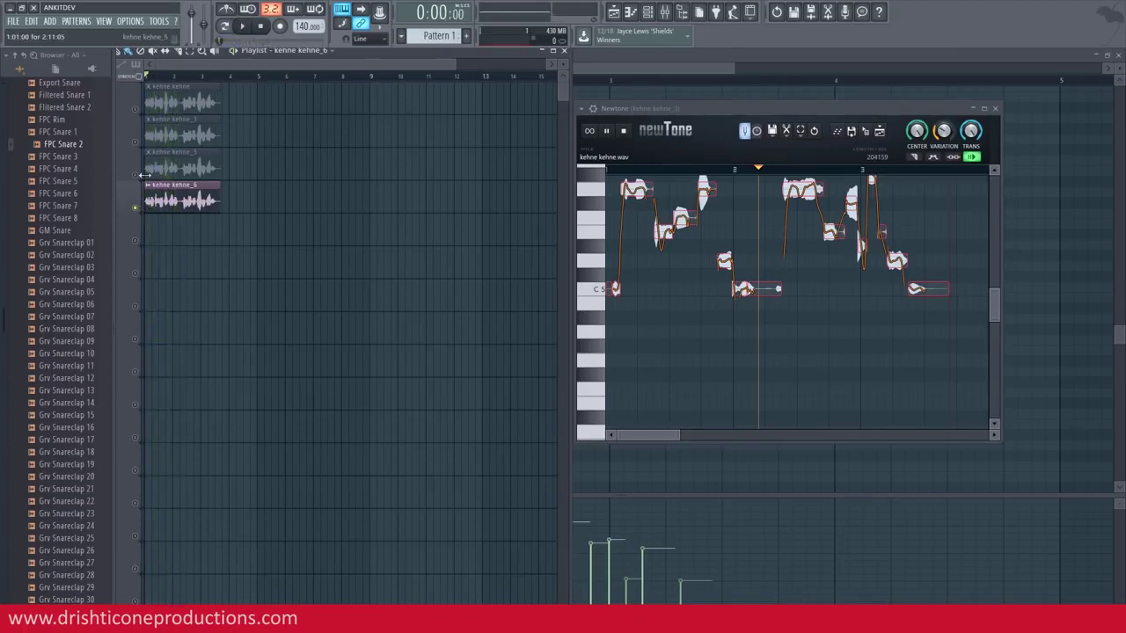
Unmute kehne kehne_3, kehne kehne_5 and kehne kehne_6 while leaving the original vocal muted, and play them together
click(134, 175)
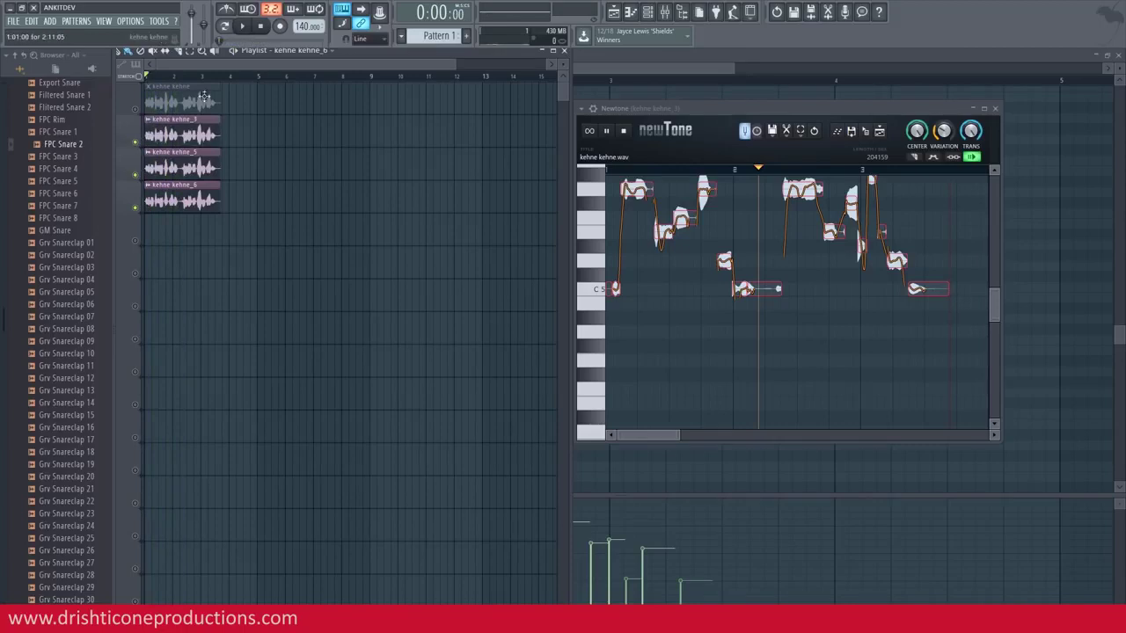
key(space)
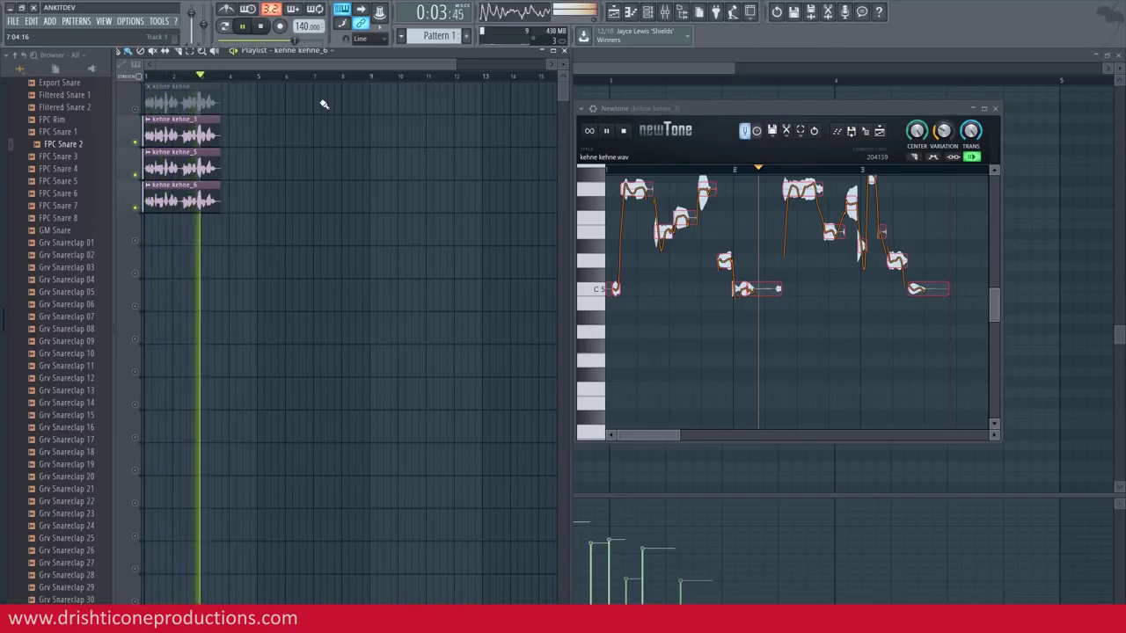
key(space)
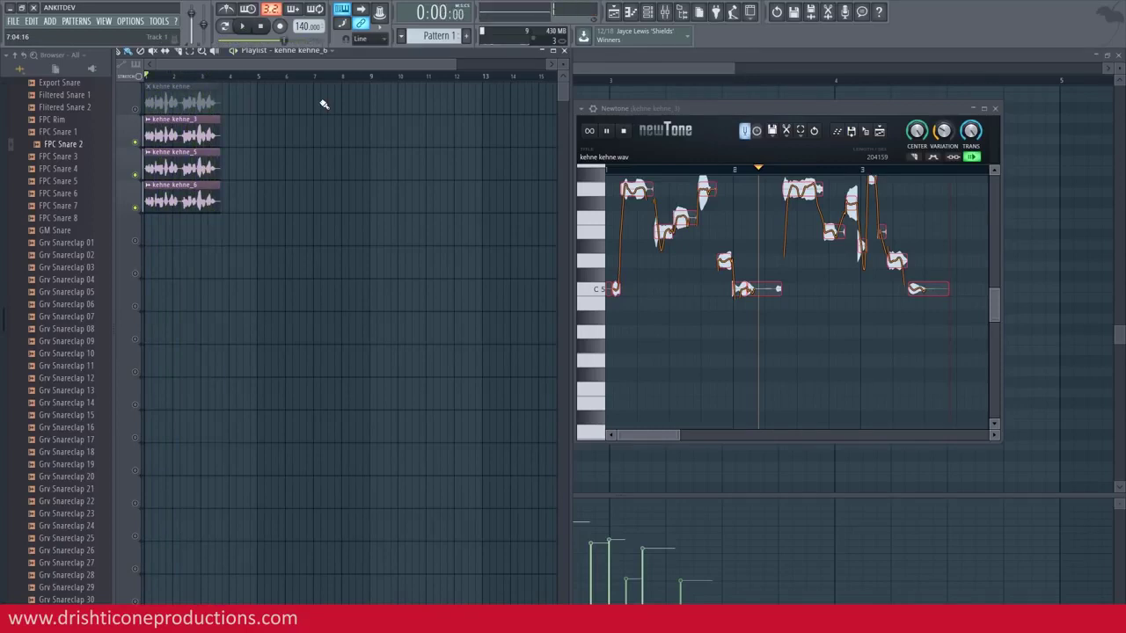
Check the sample settings of the kehne kehne_5 and kehne kehne_6 clips, and play the three-part harmony again
double_click(216, 163)
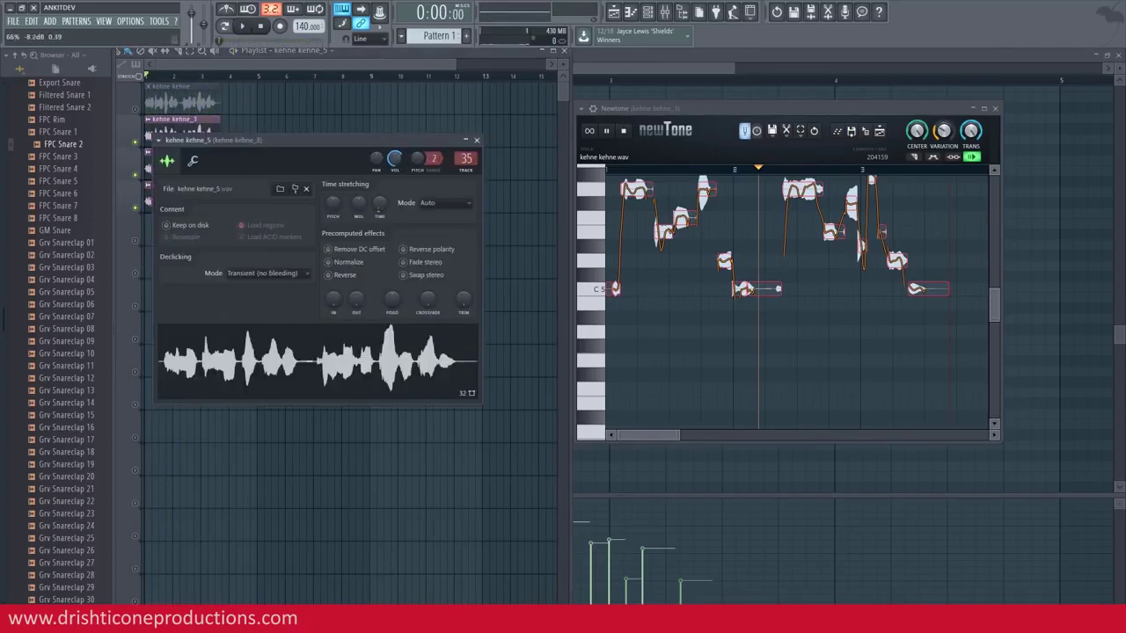
key(Escape)
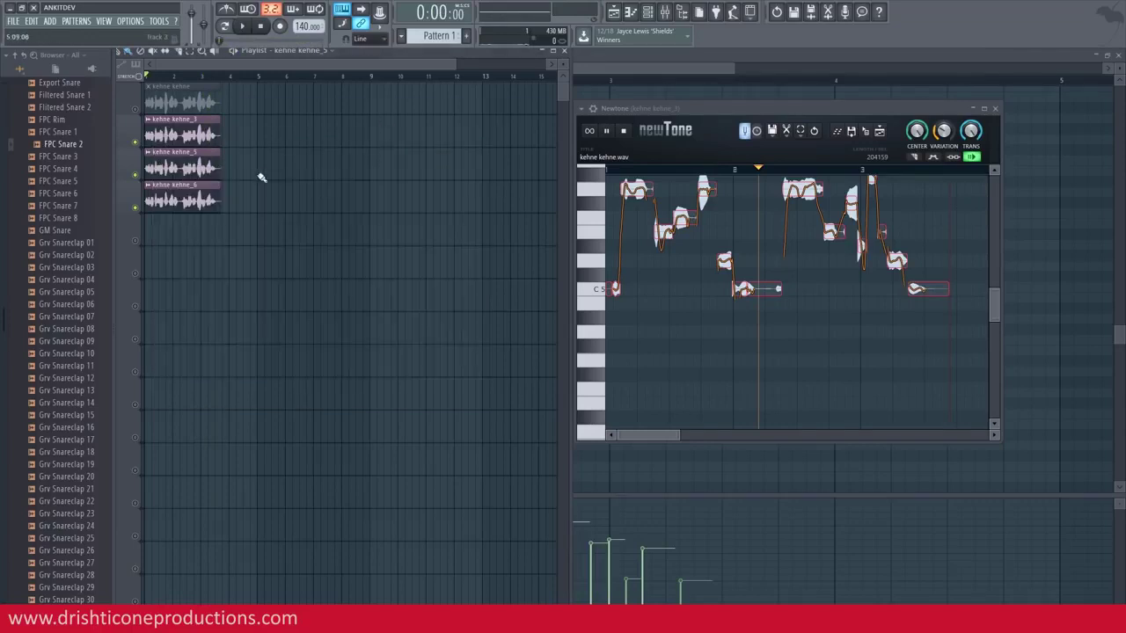
double_click(209, 201)
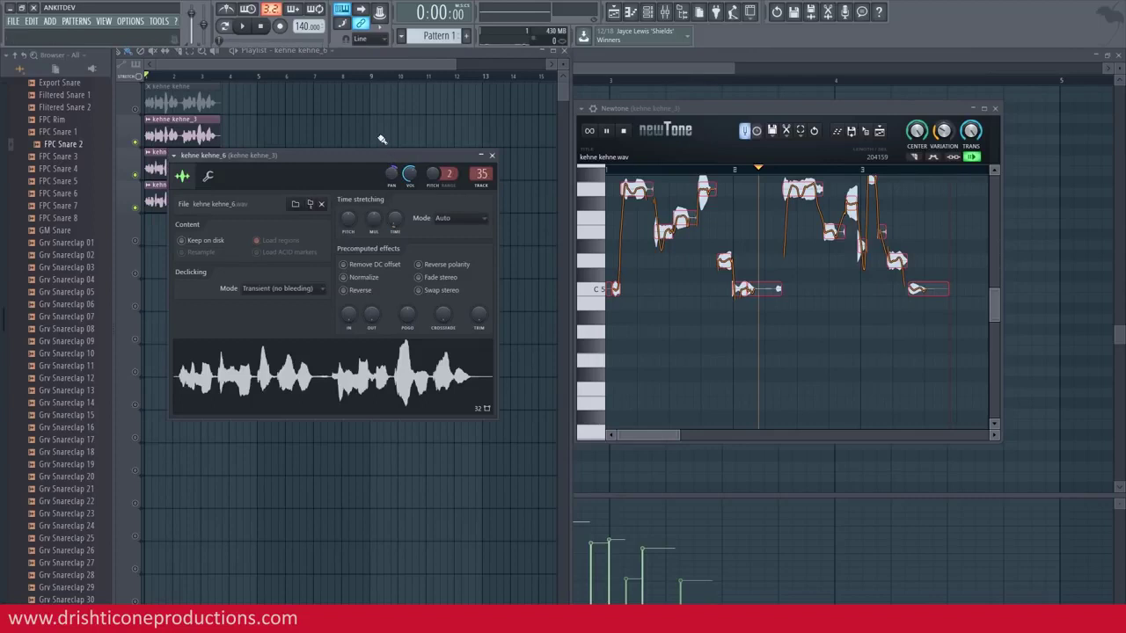
key(Escape)
key(space)
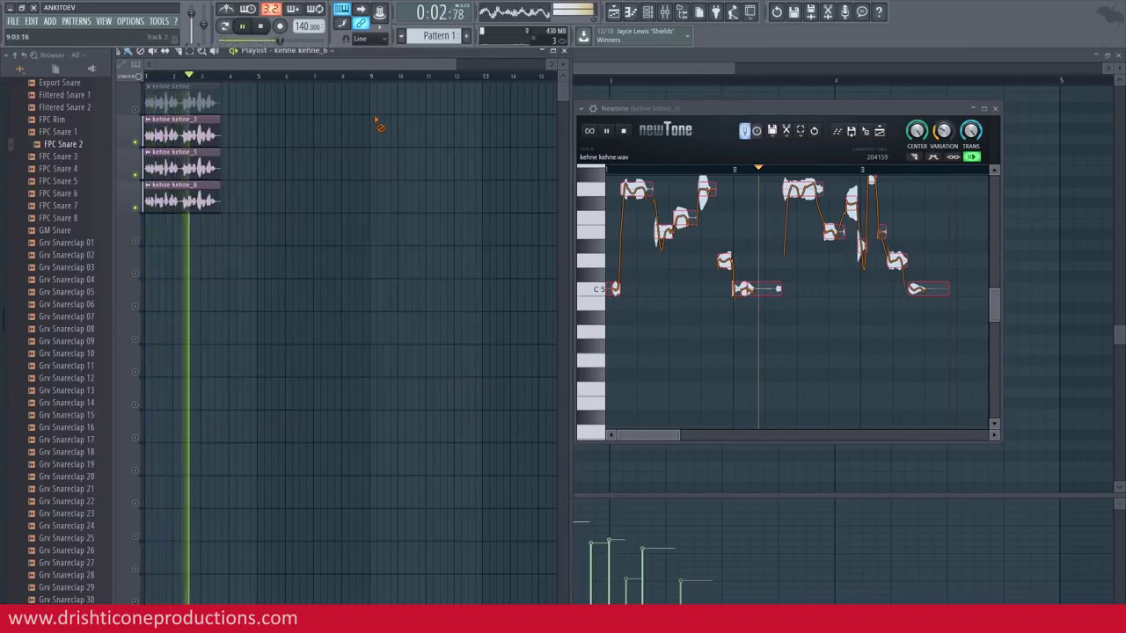
key(space)
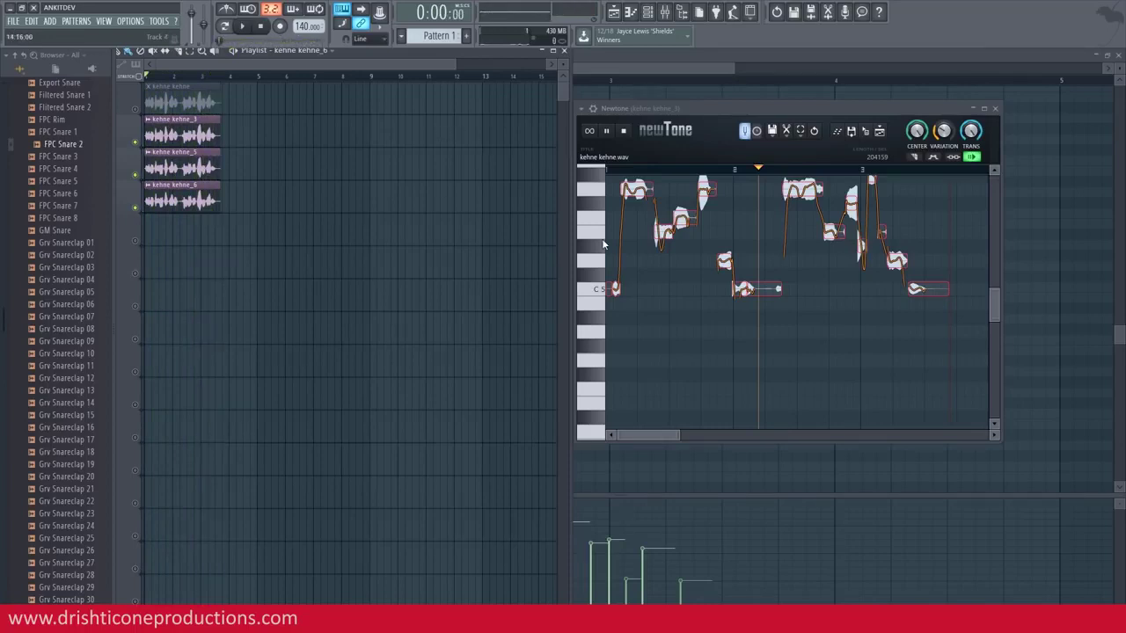
Turn on advanced editing in Newtone and inspect the volume and variation controls of the notes around bar 2
scroll(760, 344, up, 2)
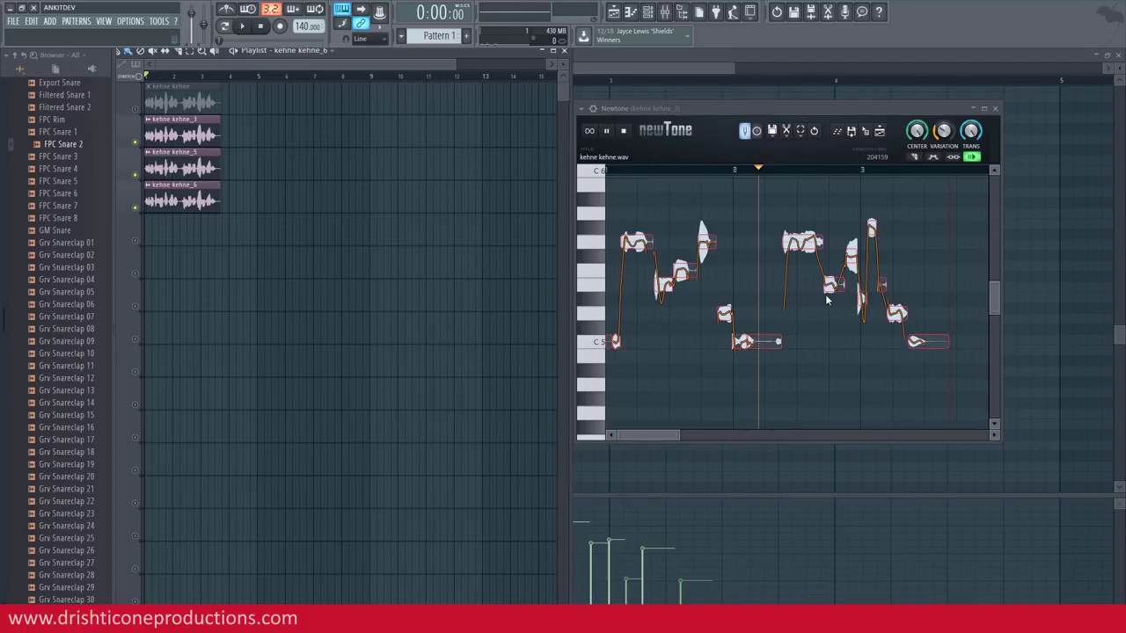
click(934, 157)
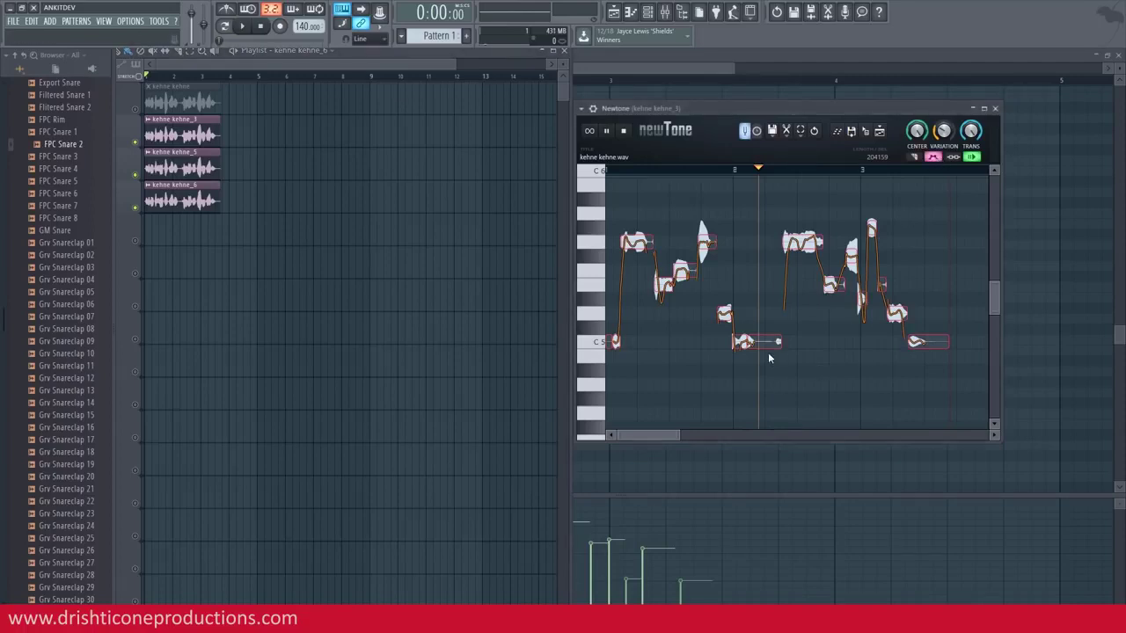
mouse_move(760, 342)
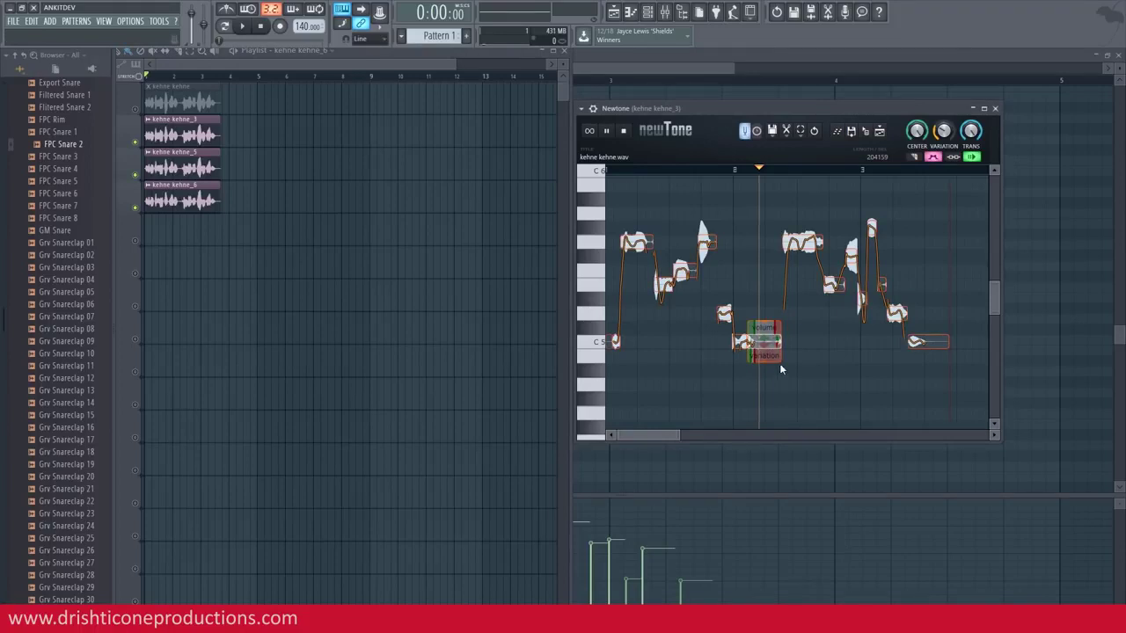
scroll(764, 338, up, 4)
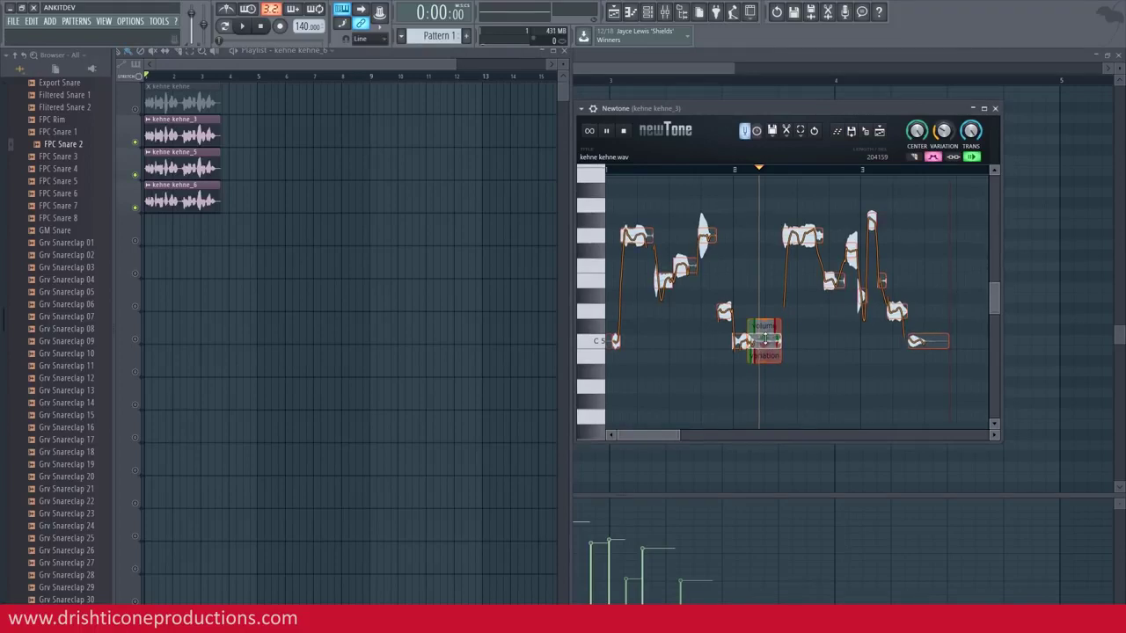
scroll(764, 338, up, 3)
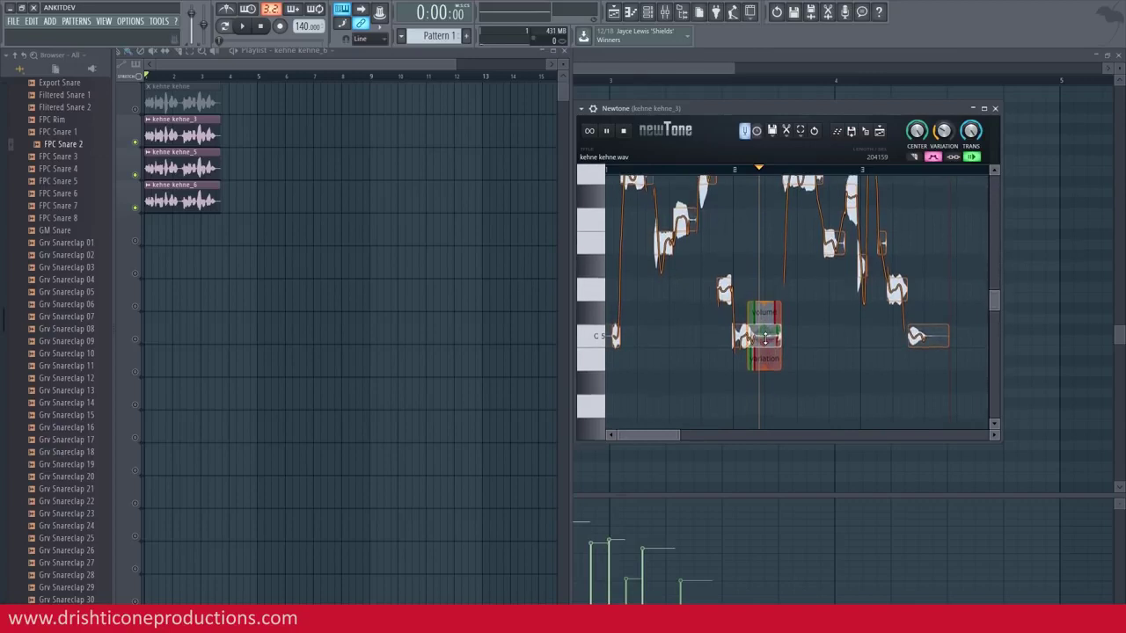
drag(678, 434, 650, 431)
drag(993, 433, 993, 432)
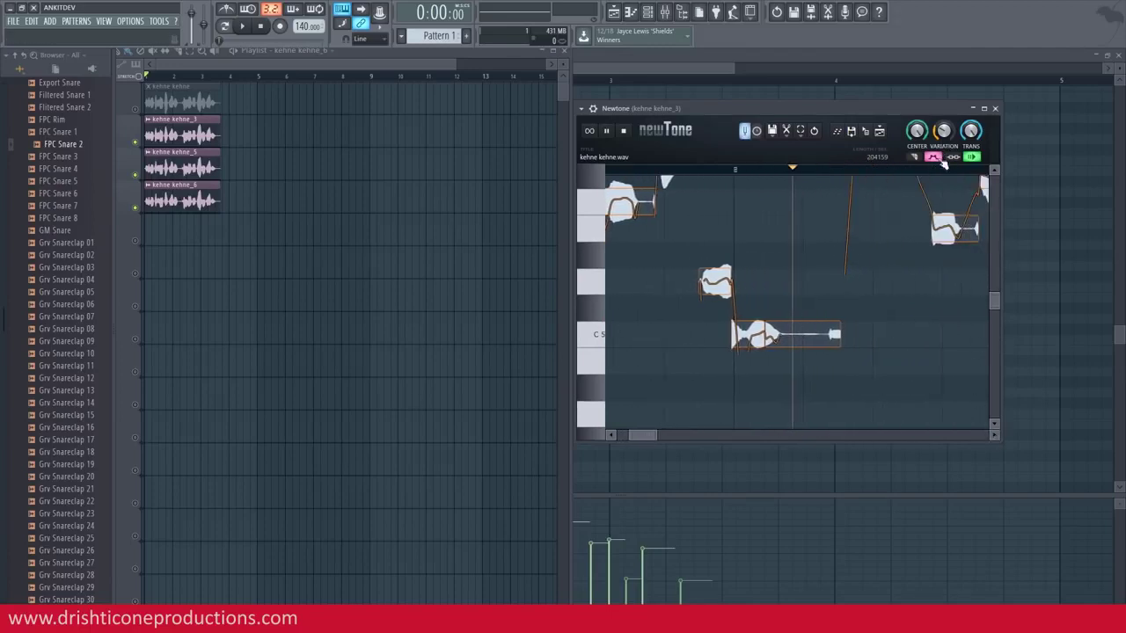
click(795, 336)
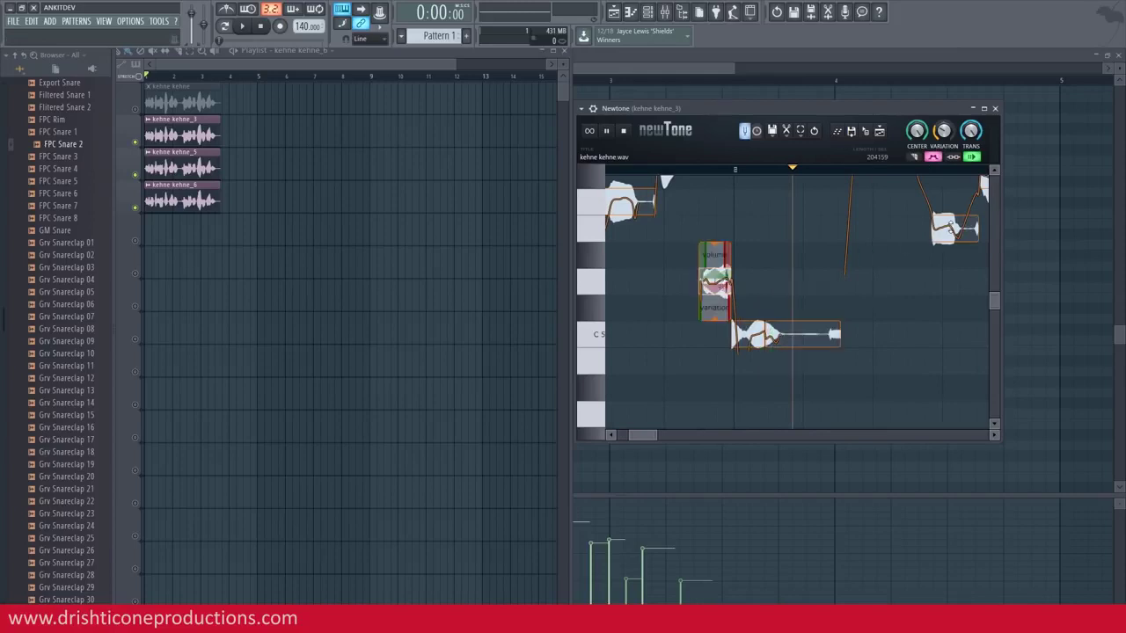
mouse_move(949, 225)
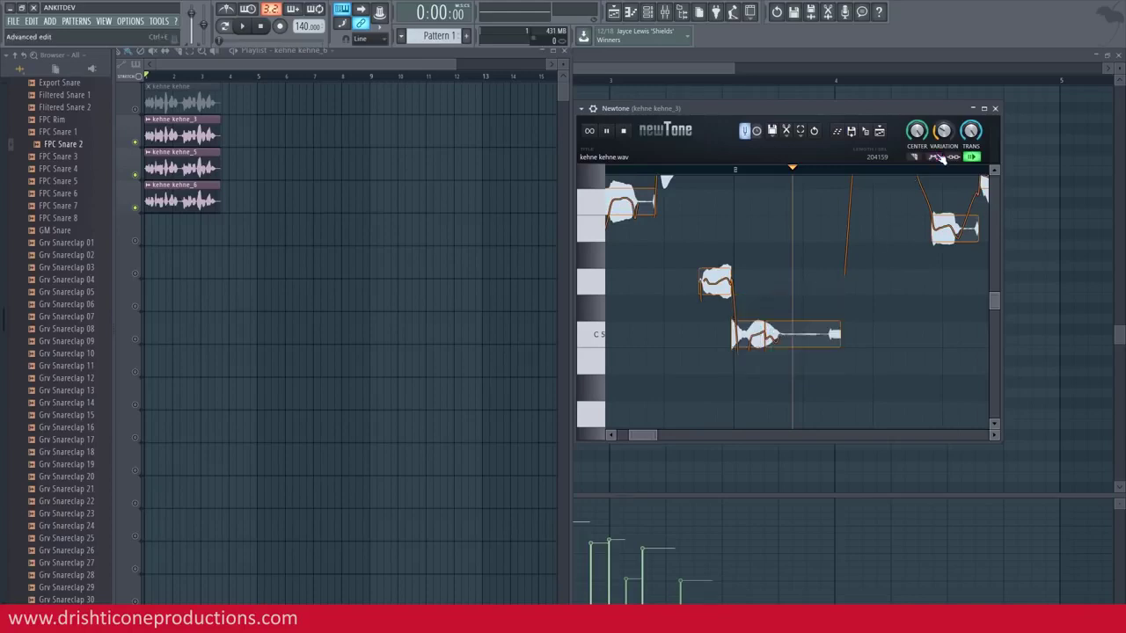
Try shifting the G5 note before bar 2 slightly later in time and play the vocal in Newtone
scroll(800, 336, up, 2)
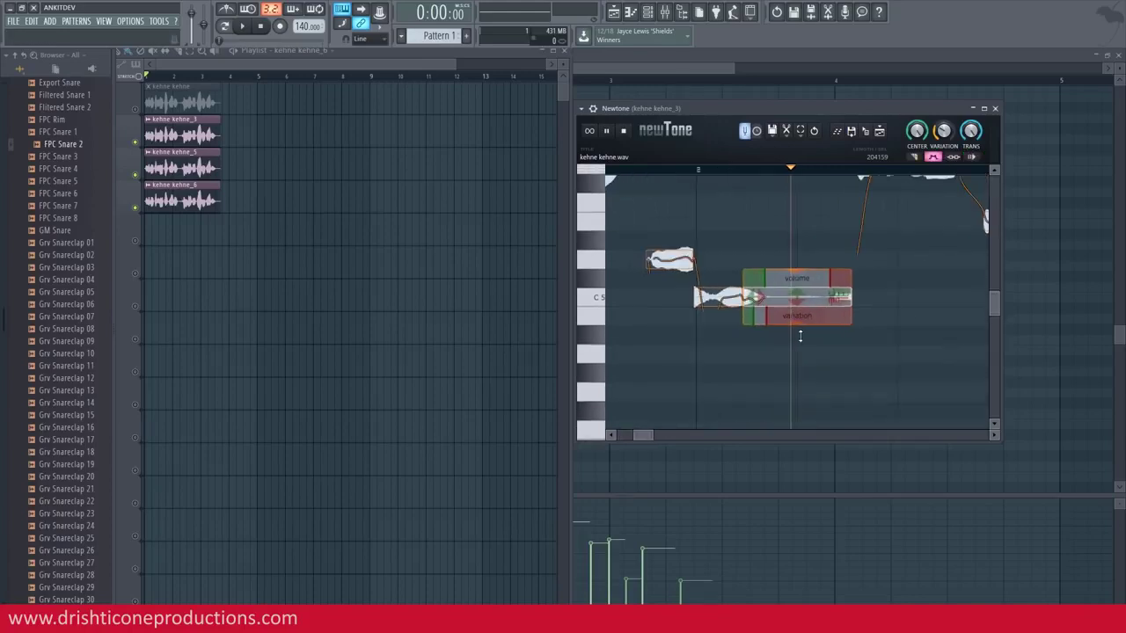
scroll(674, 260, up, 2)
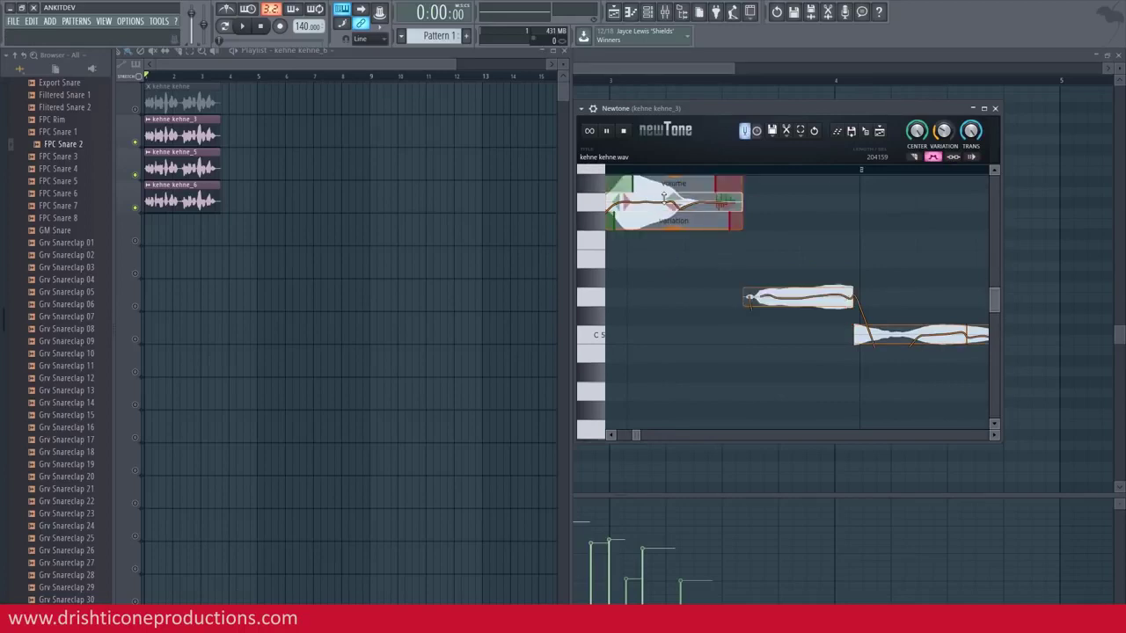
scroll(663, 197, up, 2)
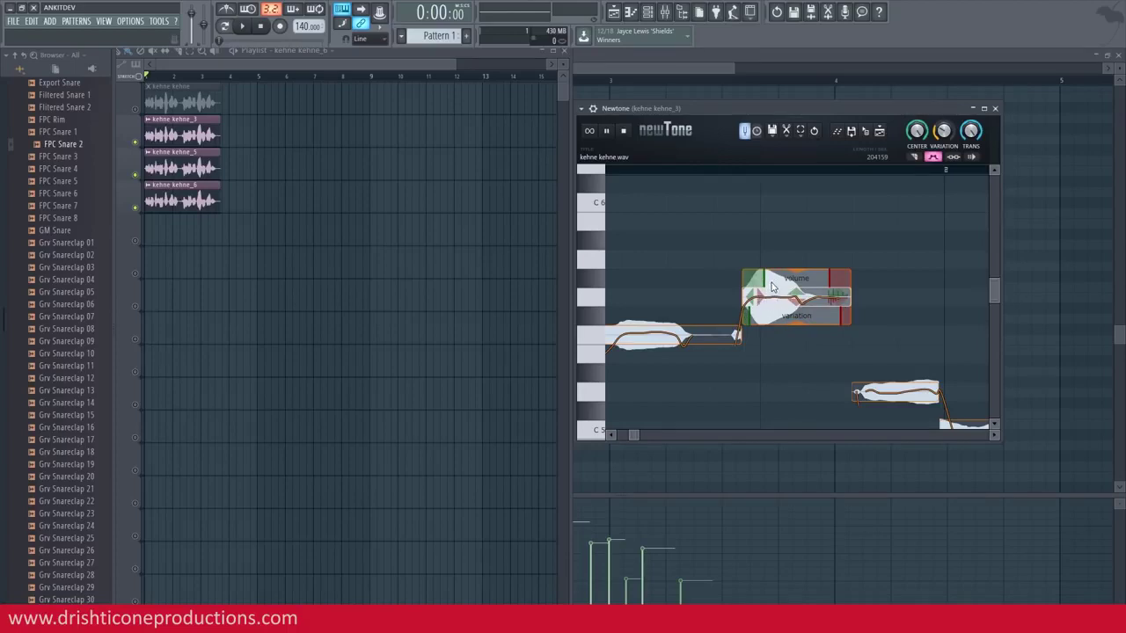
mouse_move(763, 300)
mouse_down()
mouse_move(792, 301)
mouse_move(781, 300)
mouse_up()
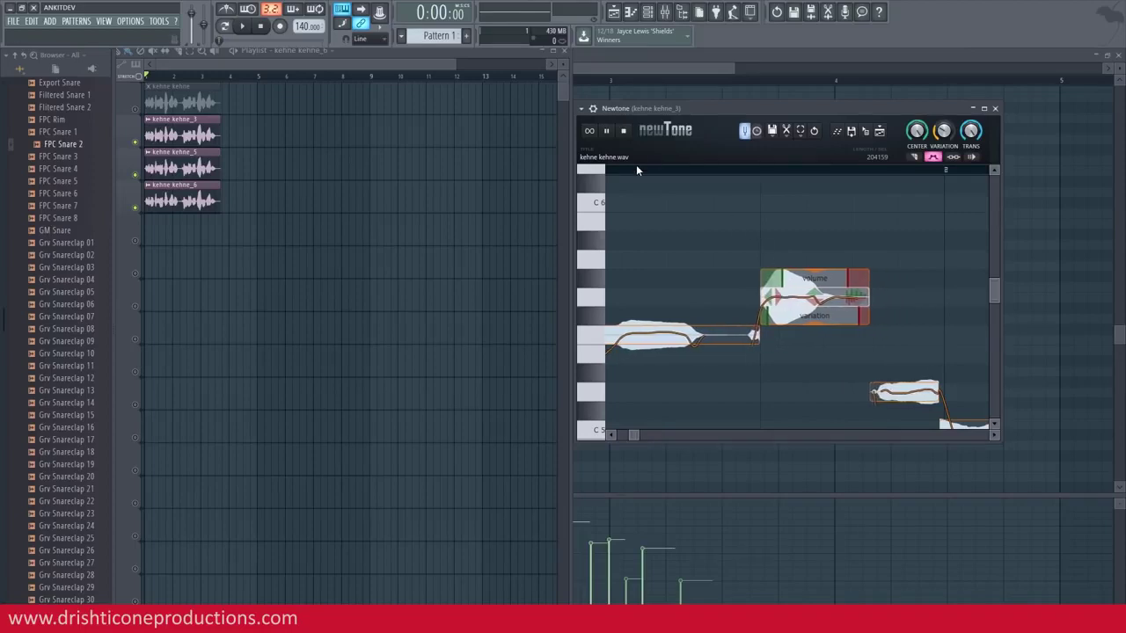
click(633, 166)
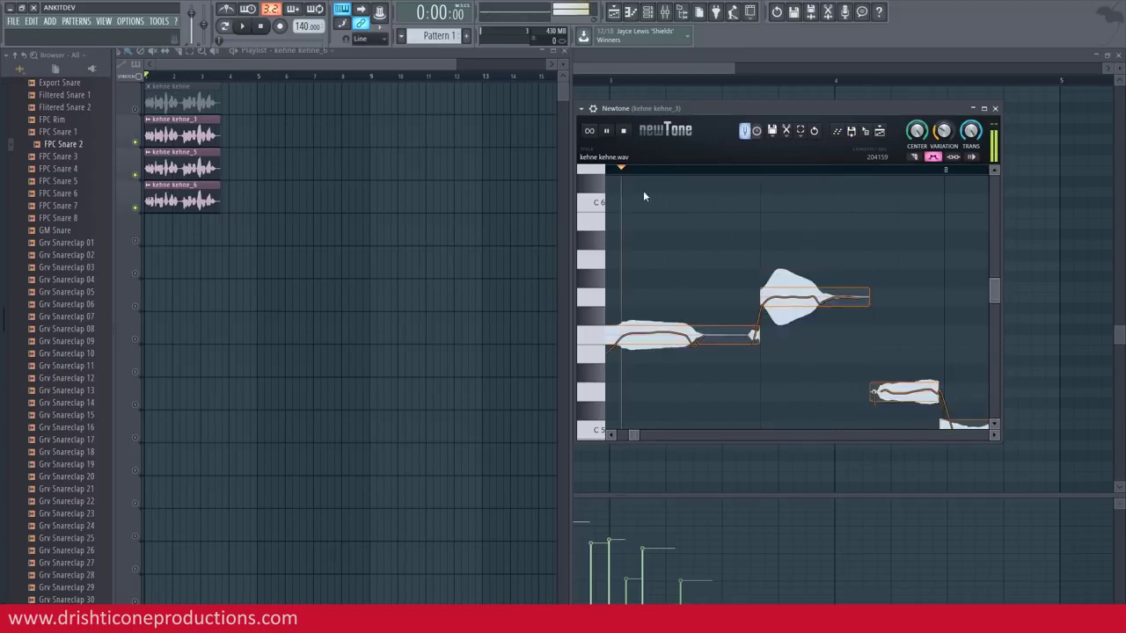
click(601, 170)
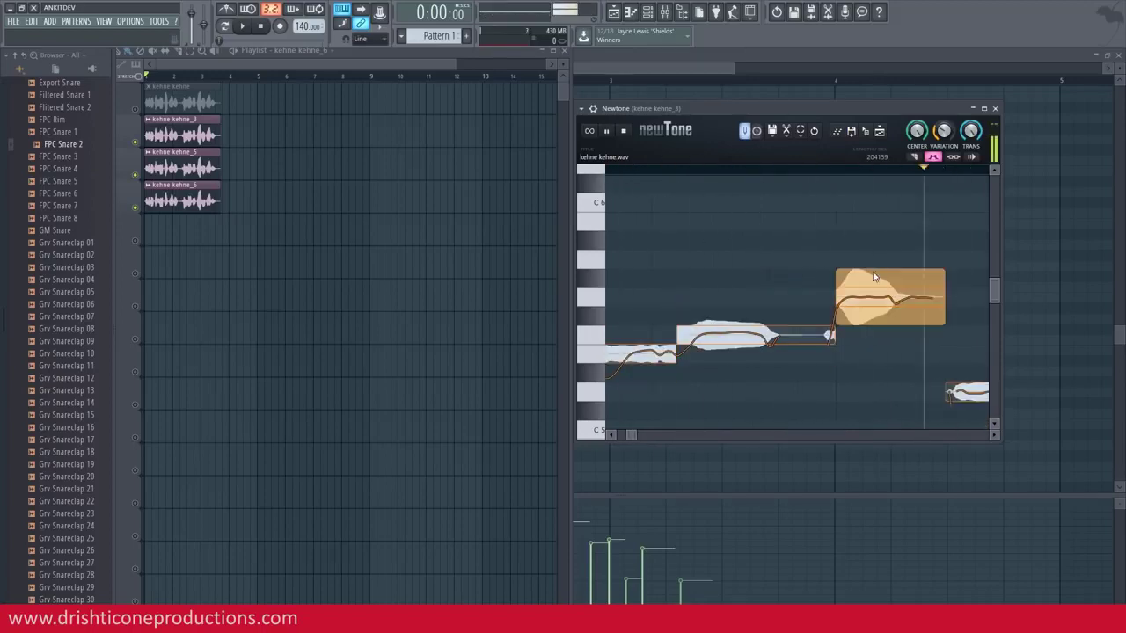
Shift the G5 note before bar 2 earlier in time and play the vocal from the beginning
mouse_move(863, 299)
drag(864, 299, 773, 299)
click(586, 174)
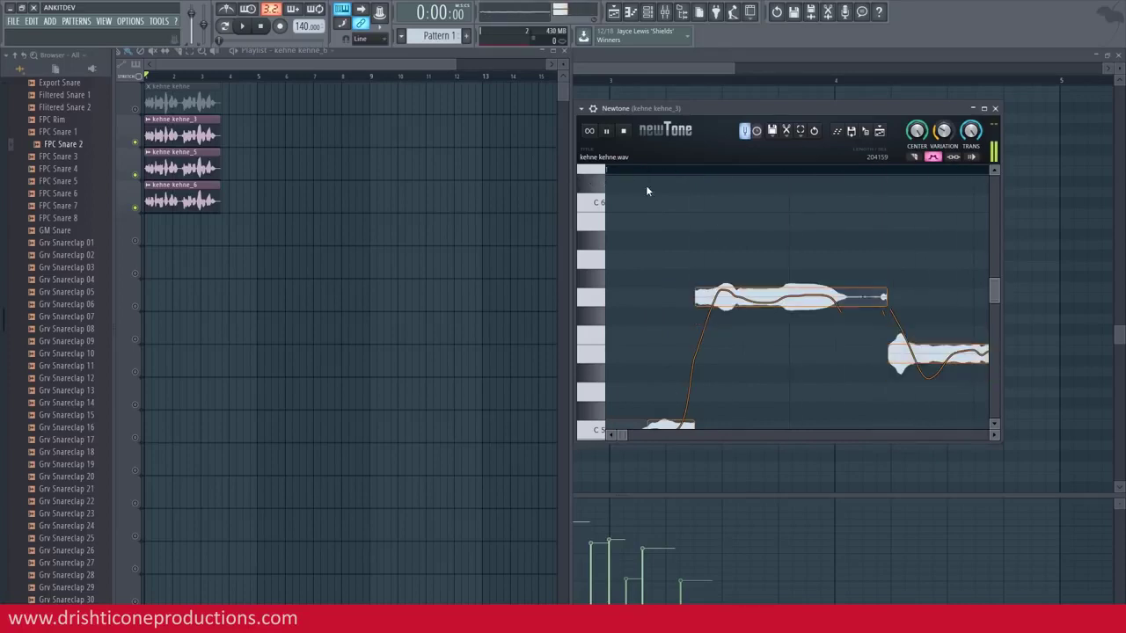
drag(625, 434, 664, 434)
click(613, 168)
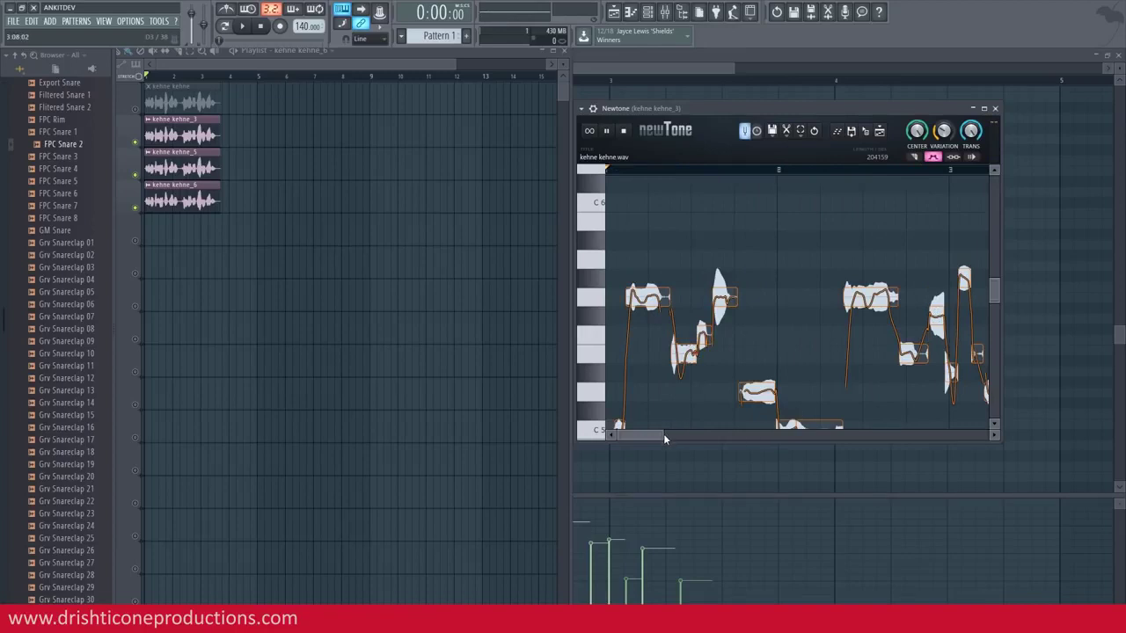
Lower the volume of the long G5 note near the start of the vocal
drag(659, 434, 621, 434)
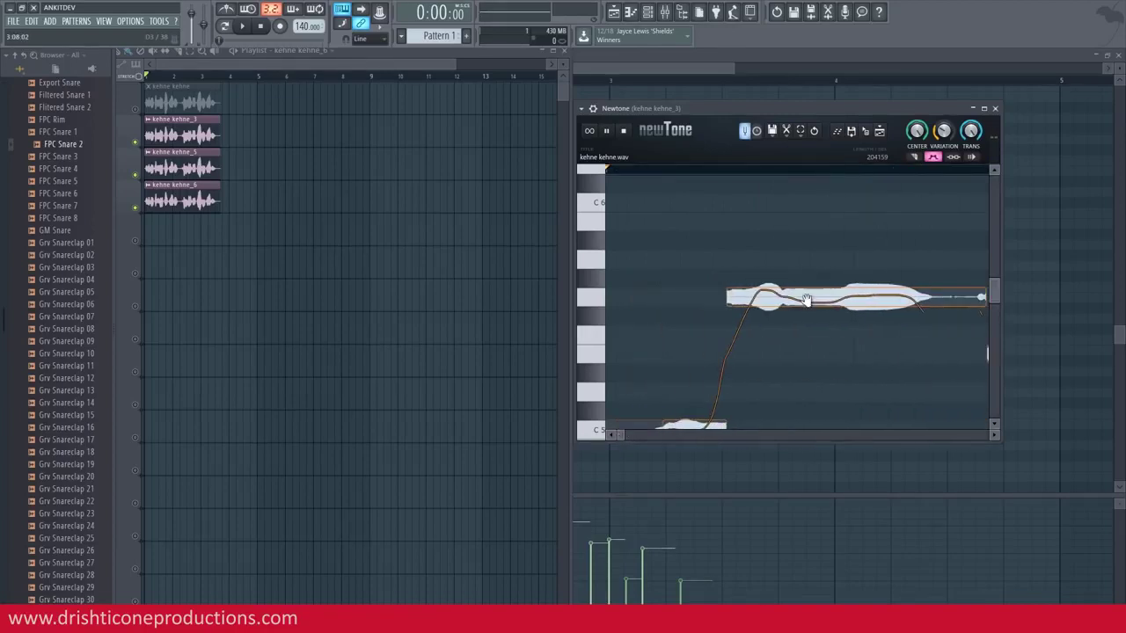
mouse_move(817, 296)
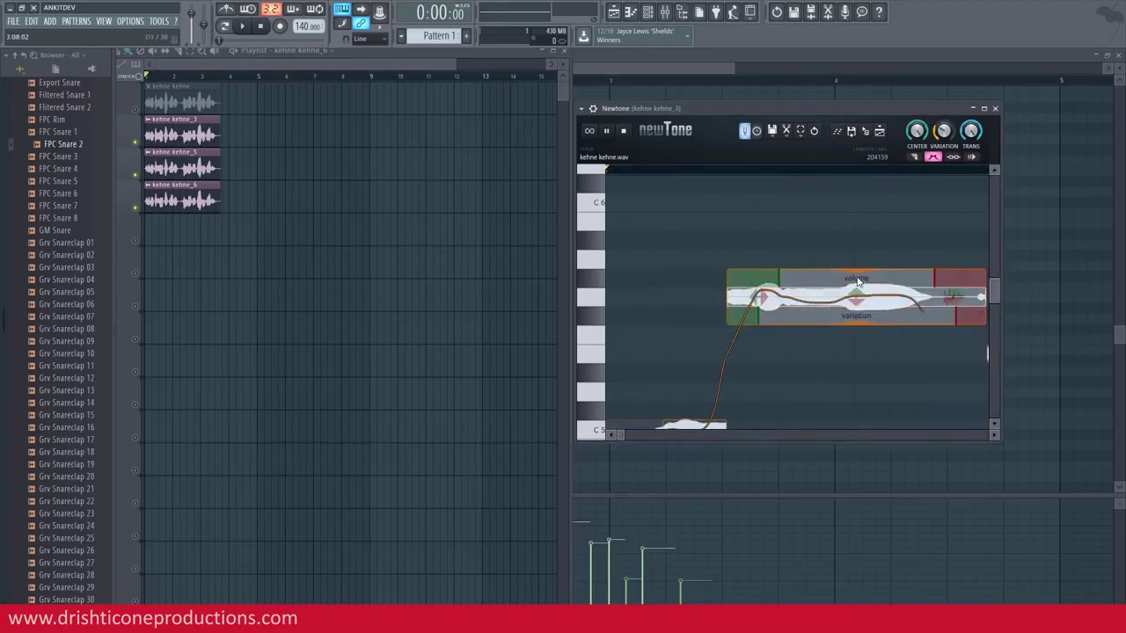
mouse_move(855, 269)
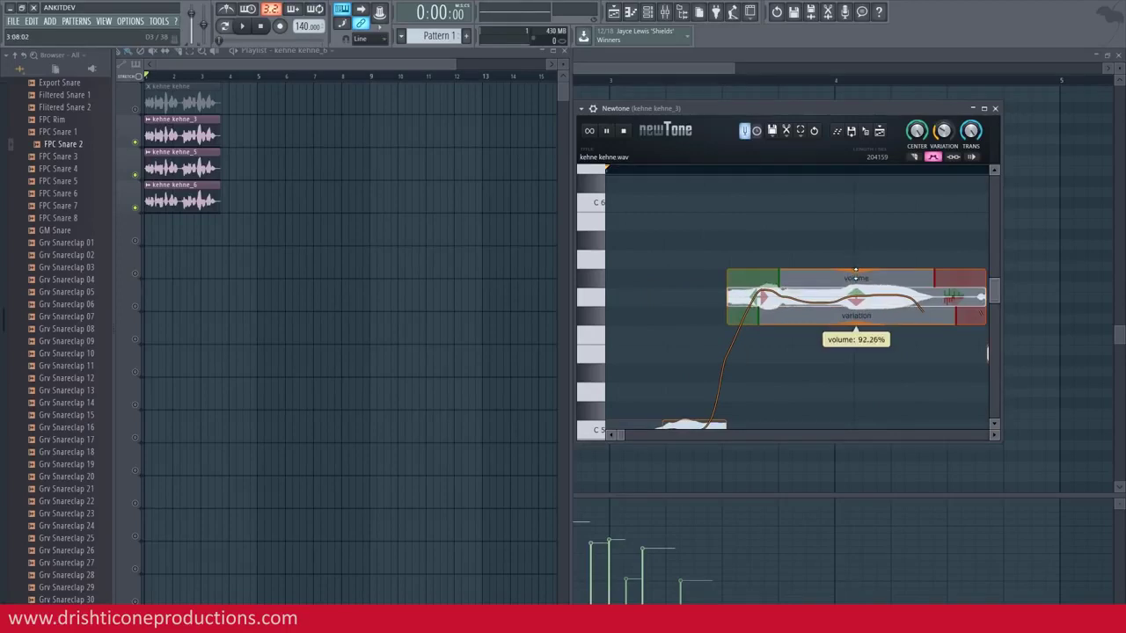
drag(856, 268, 858, 315)
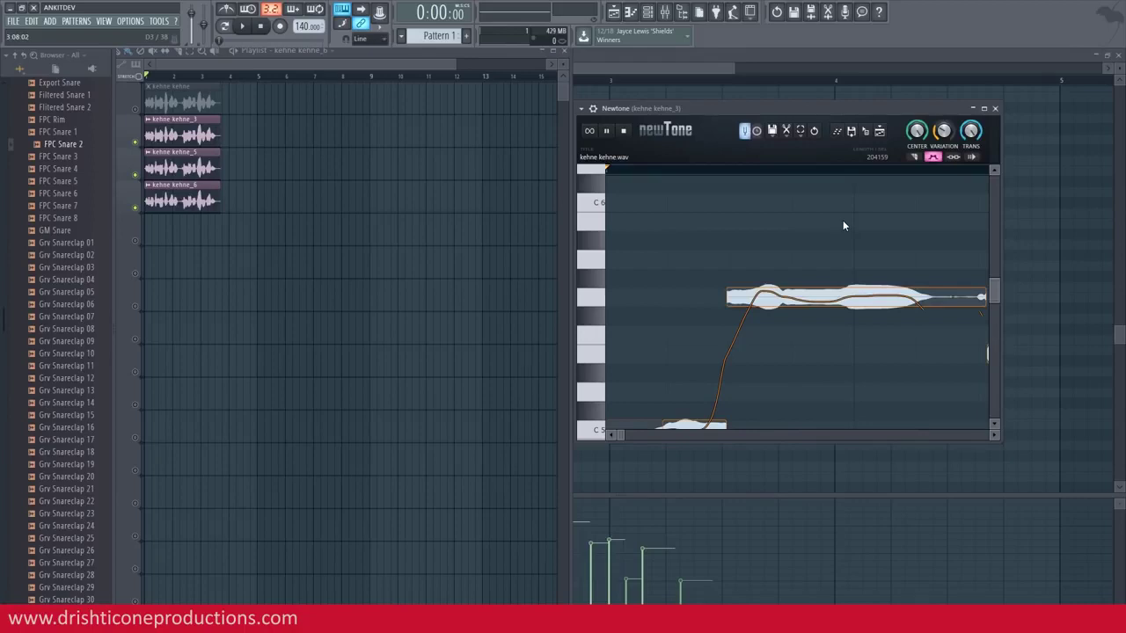
drag(621, 436, 747, 411)
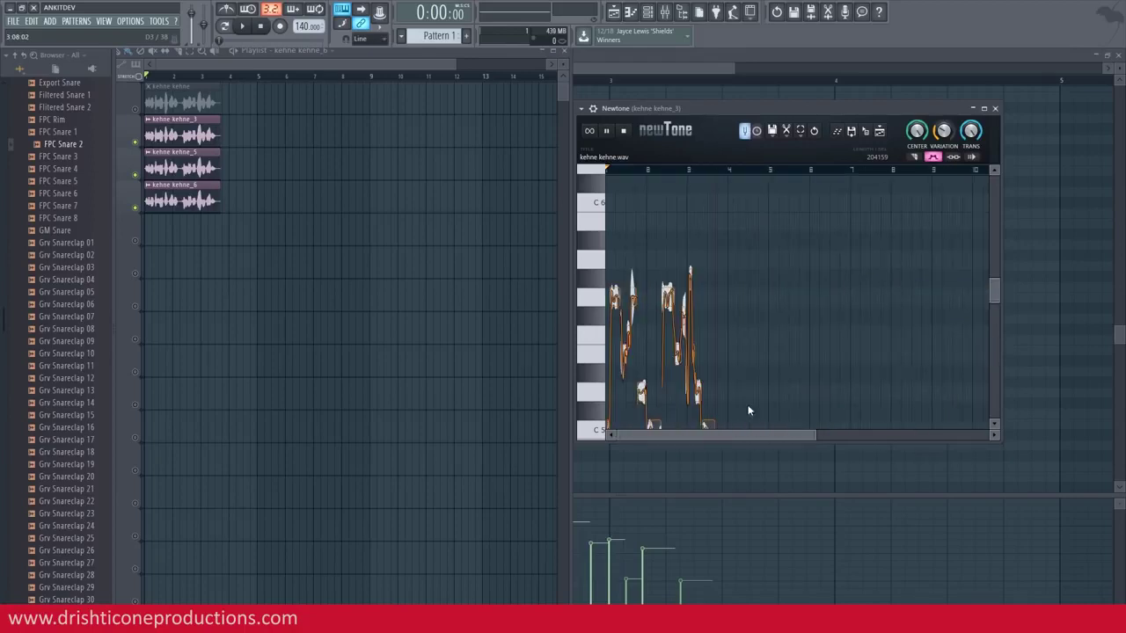
drag(812, 437, 774, 436)
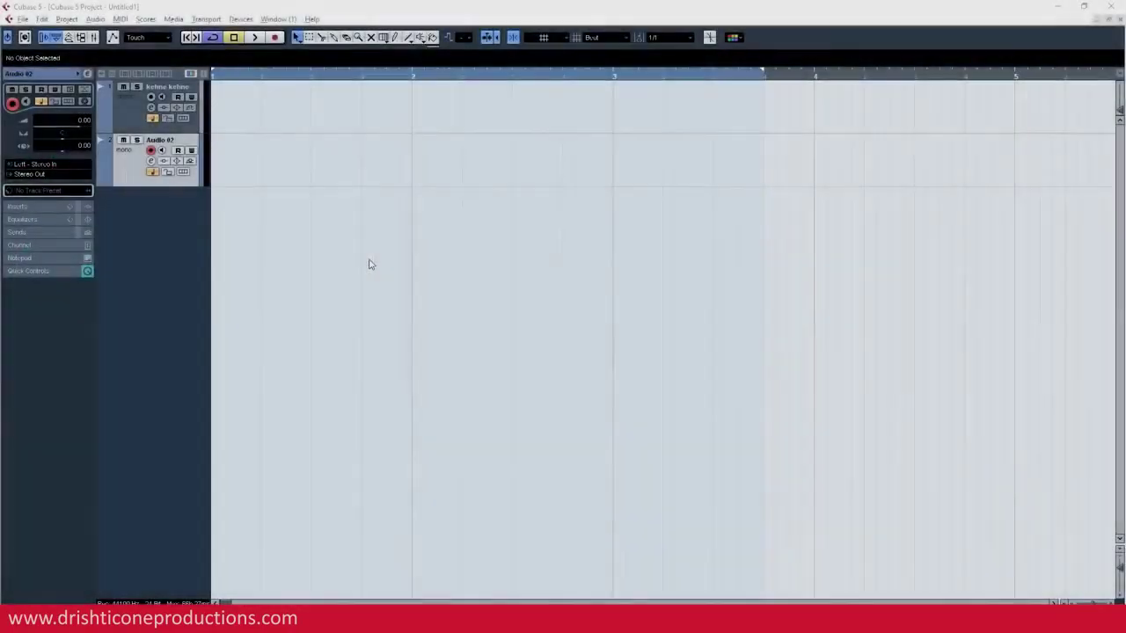
Bring the kehne kehne audio file from the Lecture-20 Newtone folder into the Cubase project as a new version at bar 1
key(alt+Tab)
key(alt+Tab)
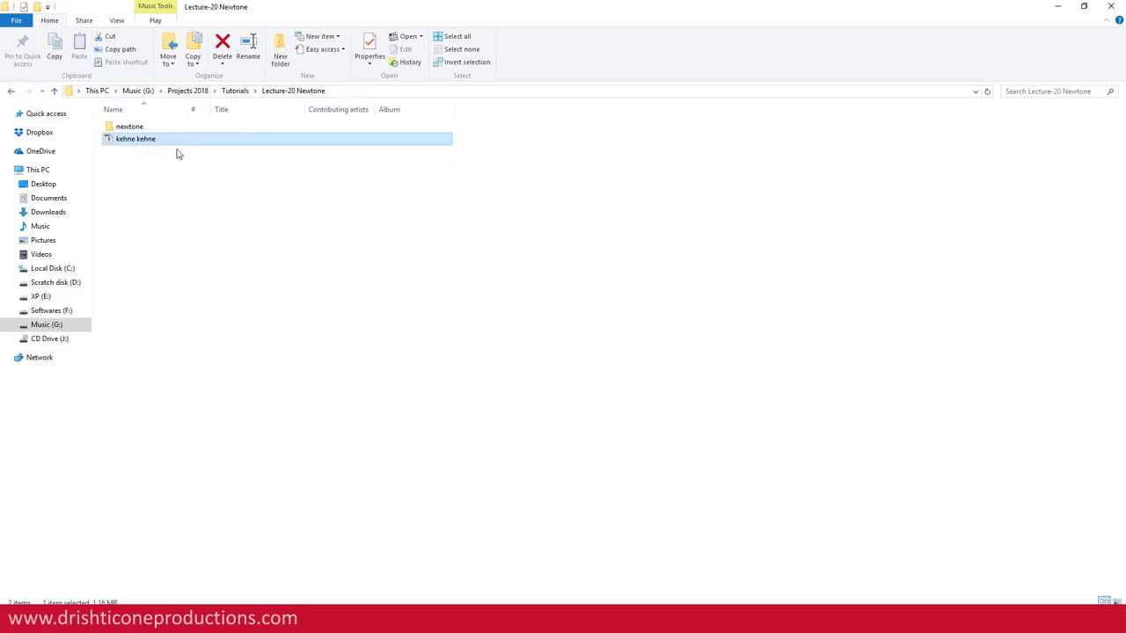
drag(141, 143, 216, 97)
key(alt+Tab)
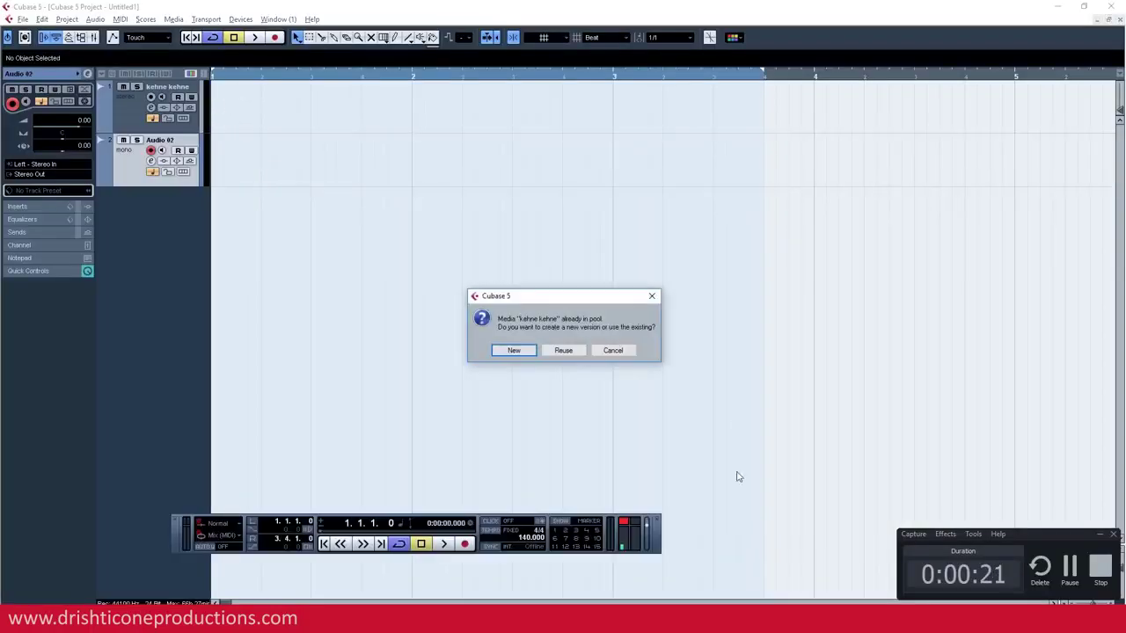
click(523, 350)
click(588, 390)
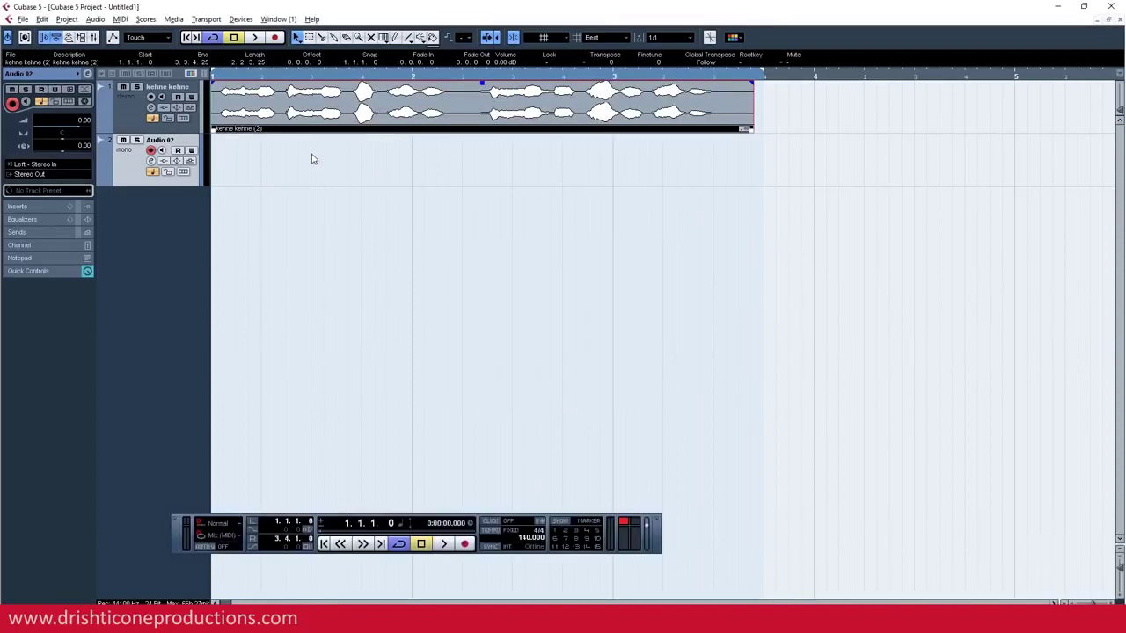
Open the kehne kehne clip in the Sample Editor and detect its notes with VariAudio Pitch & Warp
double_click(392, 110)
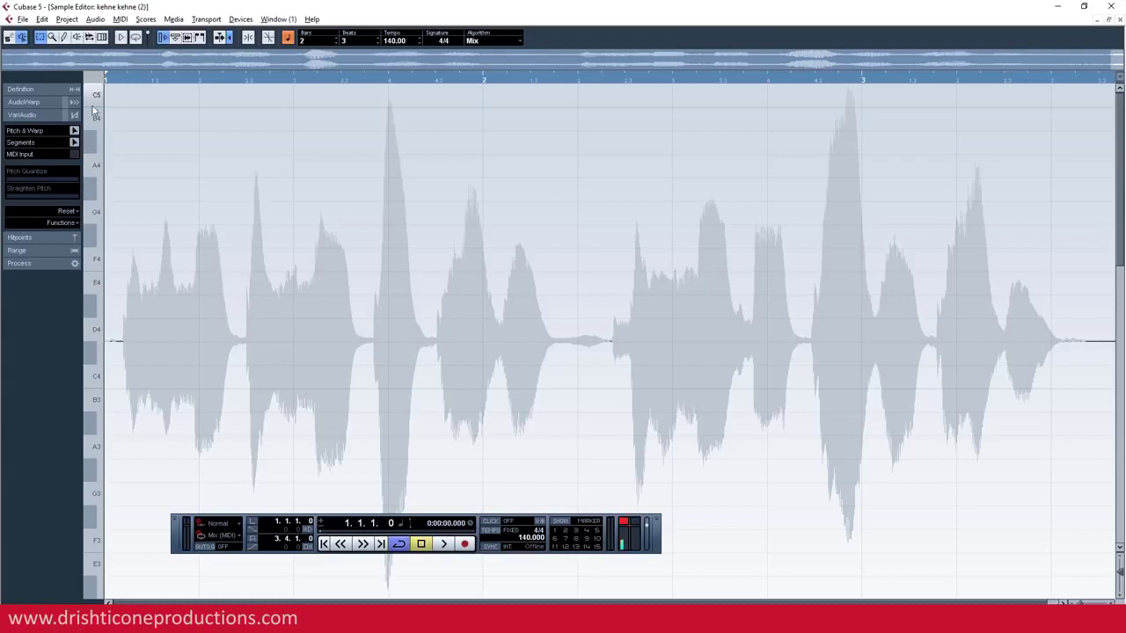
click(75, 132)
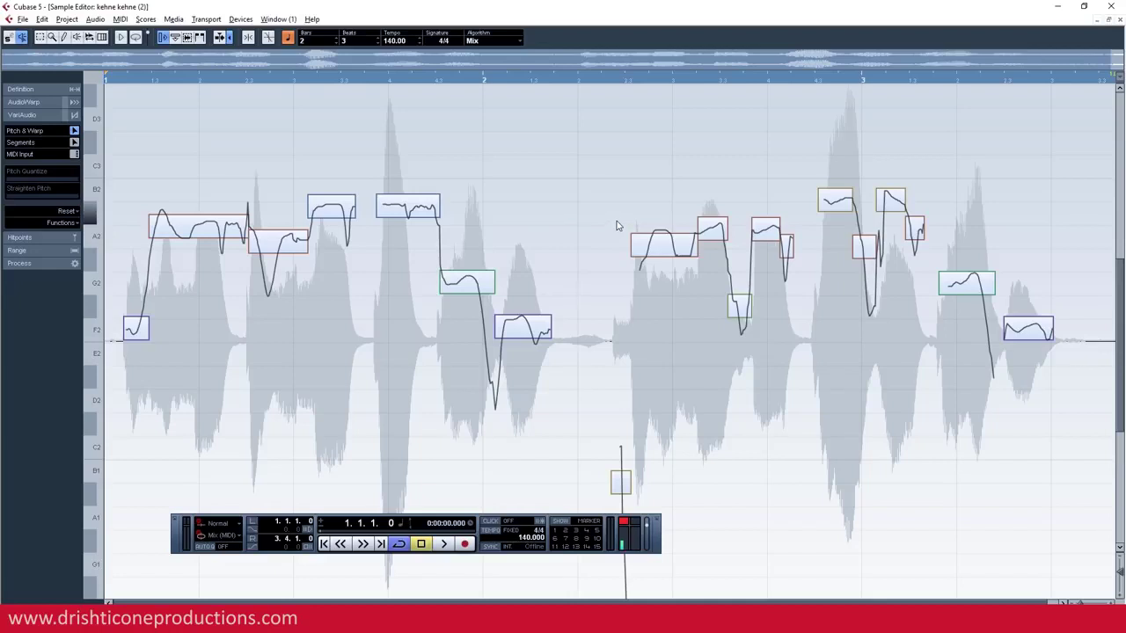
Raise five notes to C3: the long one near the start, one before bar 2, two adjoining after bar 2 and one after bar 3
drag(194, 213, 199, 180)
drag(396, 208, 396, 169)
key(space)
drag(663, 245, 664, 167)
drag(713, 229, 713, 168)
click(613, 80)
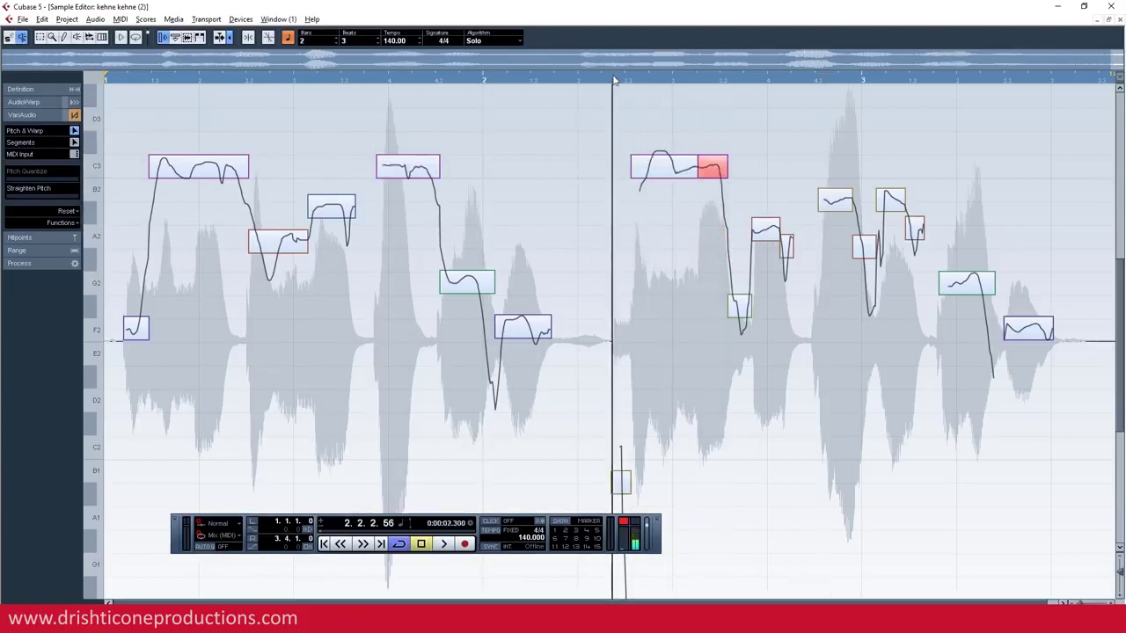
drag(890, 200, 889, 167)
Select all the vocal's note segments and apply Pitch Quantize to them at full strength
drag(1025, 164, 844, 265)
drag(748, 280, 130, 453)
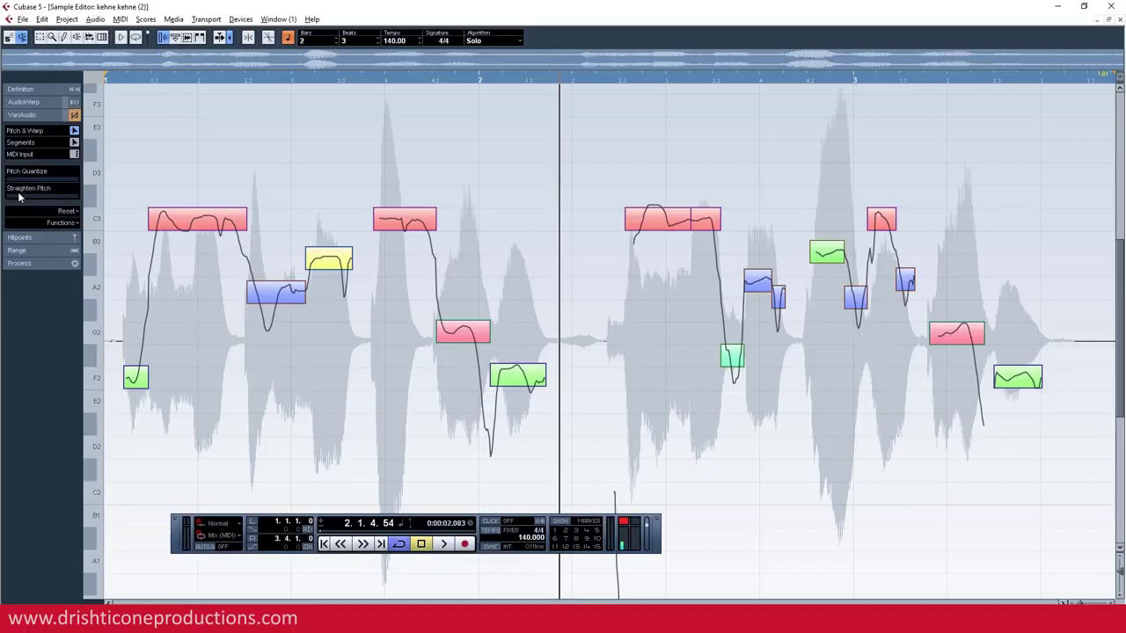
drag(12, 183, 83, 180)
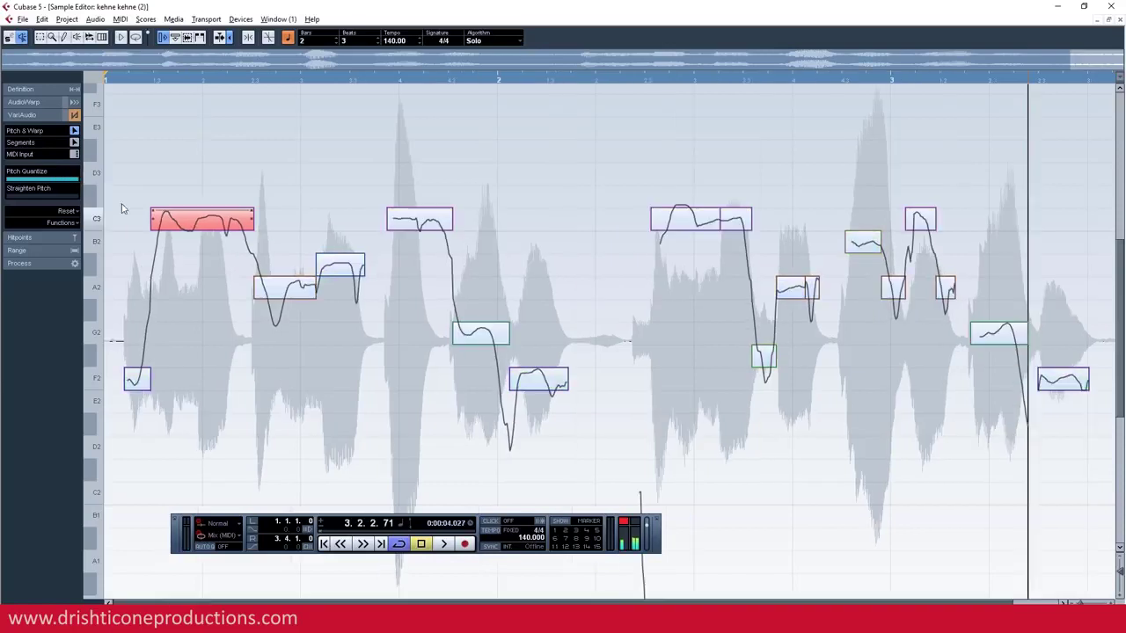
Try Straighten Pitch at full strength on the long C3 note near the start and play the vocal
drag(130, 180, 226, 271)
drag(18, 197, 90, 197)
click(99, 83)
key(space)
key(space)
key(space)
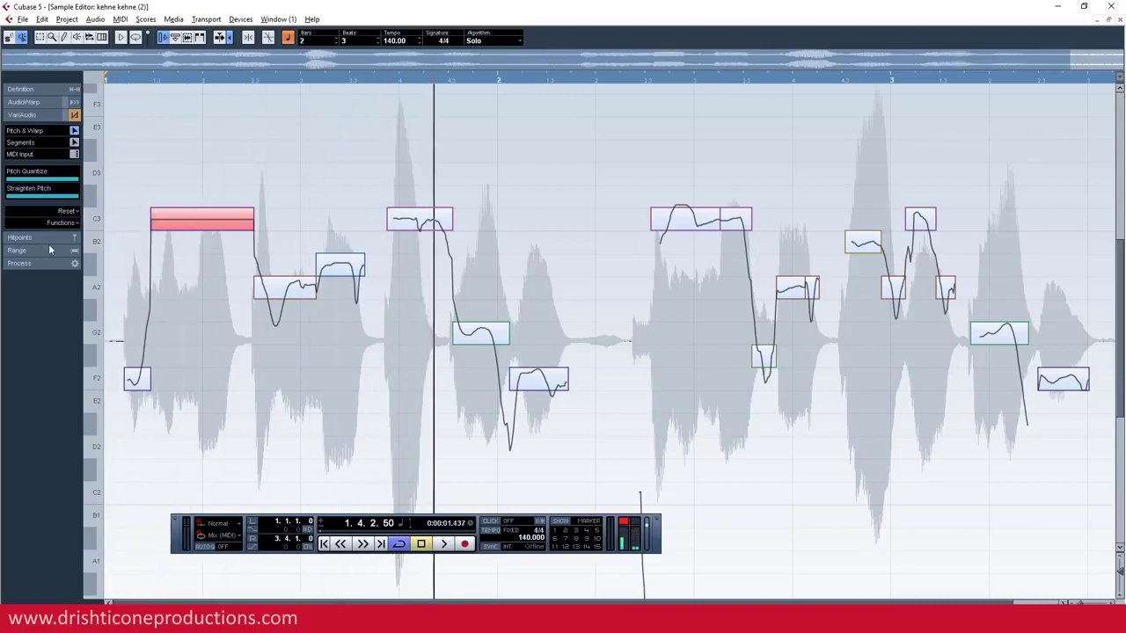
Set Straighten Pitch of the long C3 note near the start to about half strength
click(168, 184)
click(200, 219)
drag(58, 200, 50, 201)
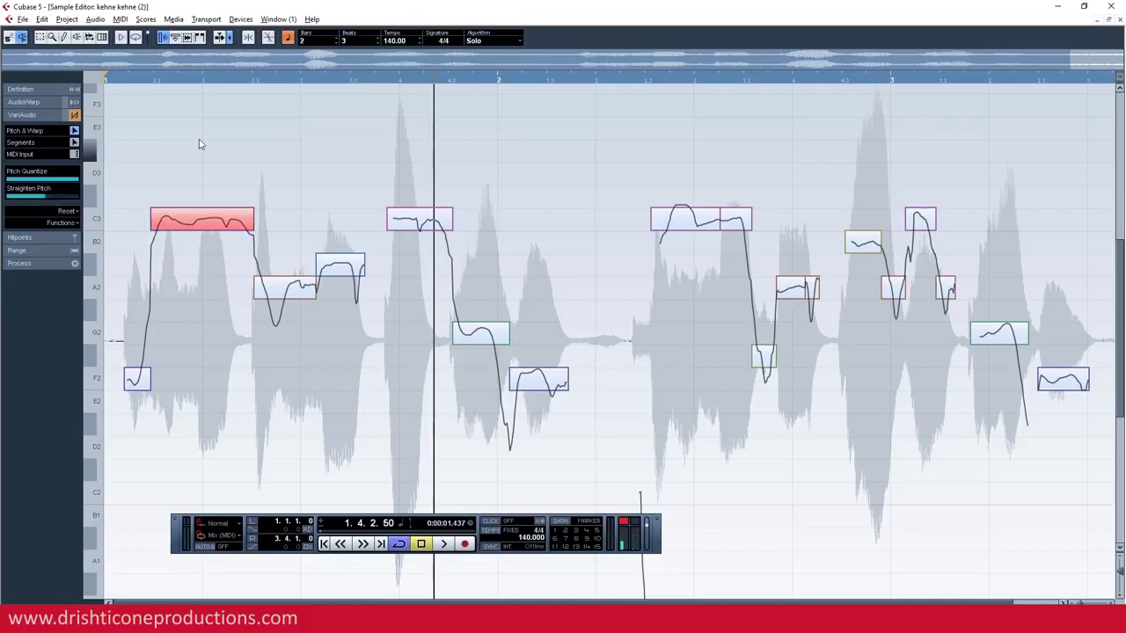
Partly straighten the pitch of the F2 note just after bar 2
click(554, 327)
click(539, 380)
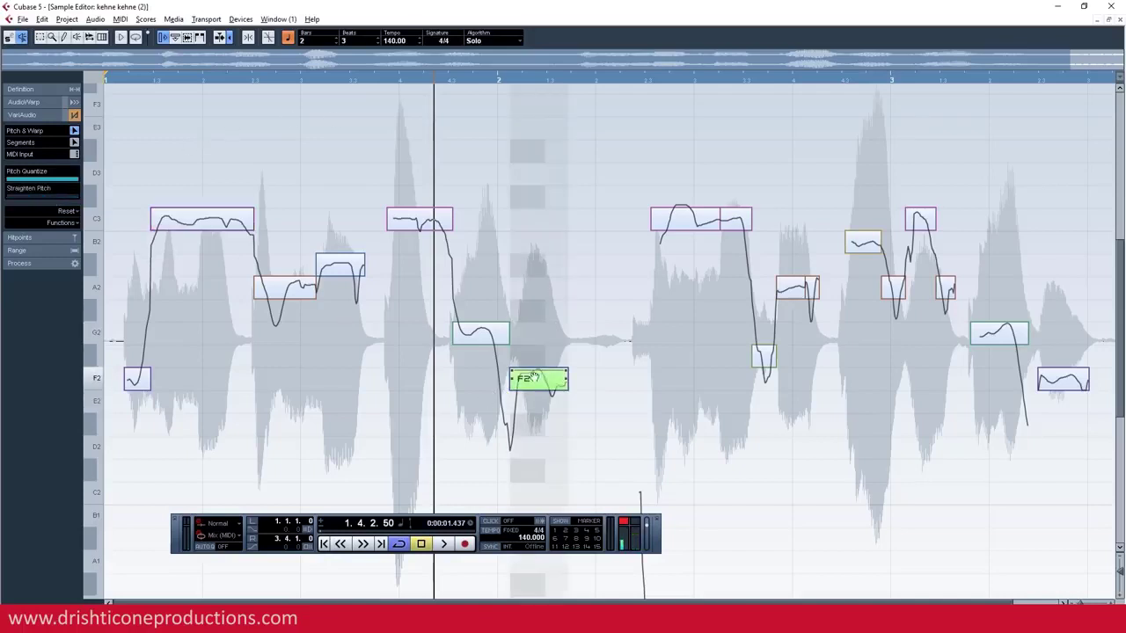
mouse_move(35, 195)
mouse_down()
mouse_move(25, 196)
mouse_move(46, 195)
mouse_up()
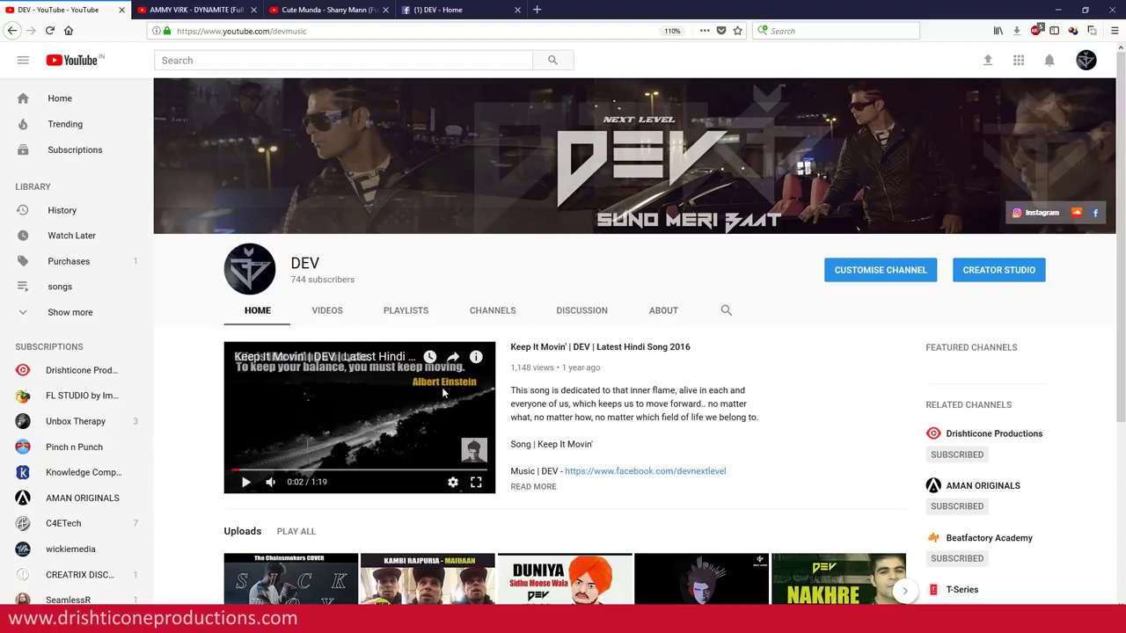
View the DEV Facebook page and the Cute Munda video page in the web browser
click(432, 9)
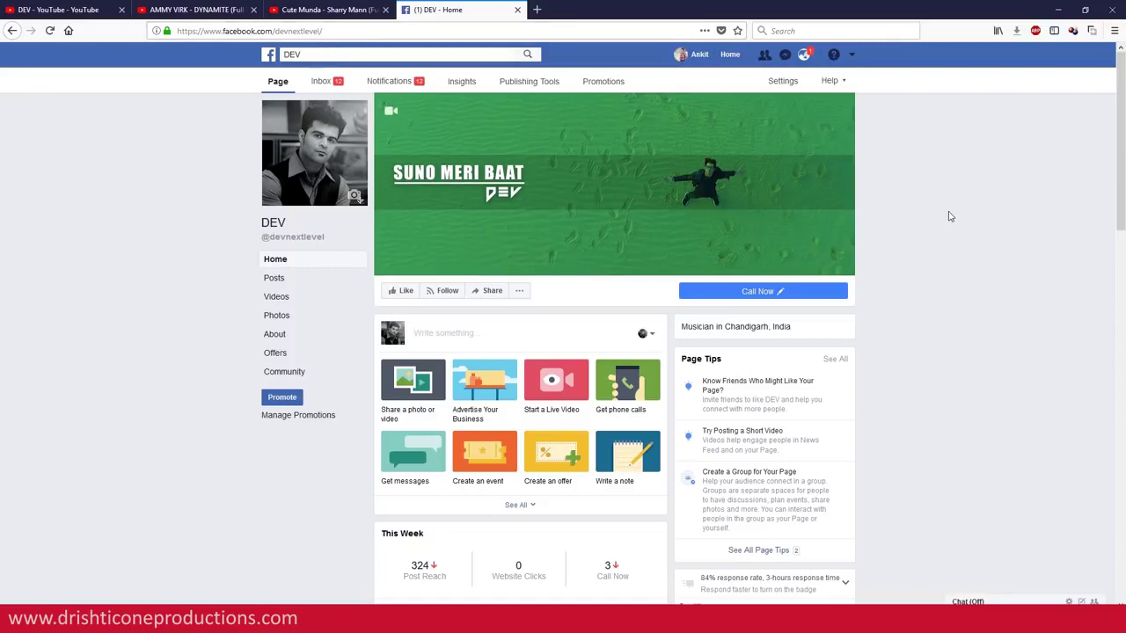
click(337, 8)
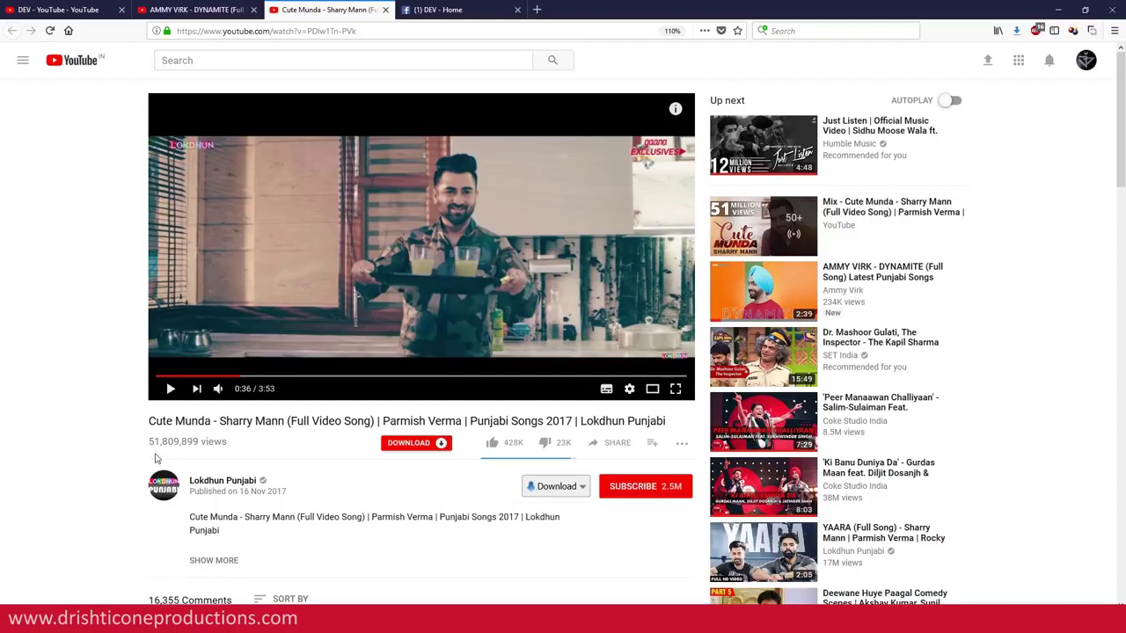
Examine the full description and credits of the DYNAMITE video on YouTube
click(190, 9)
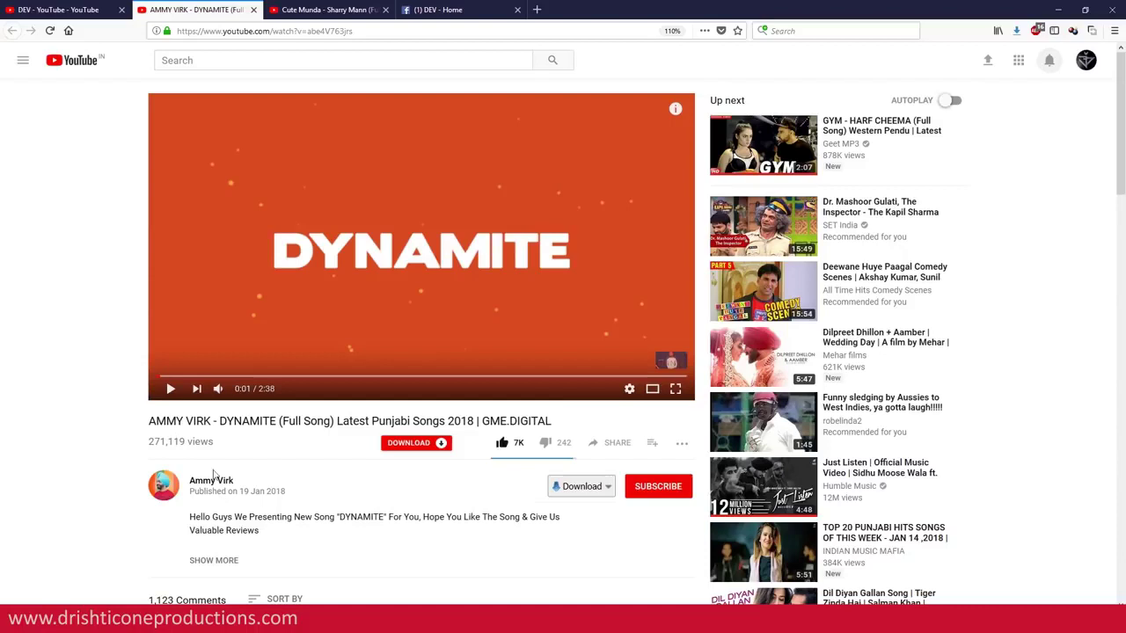
click(215, 562)
scroll(135, 524, down, 4)
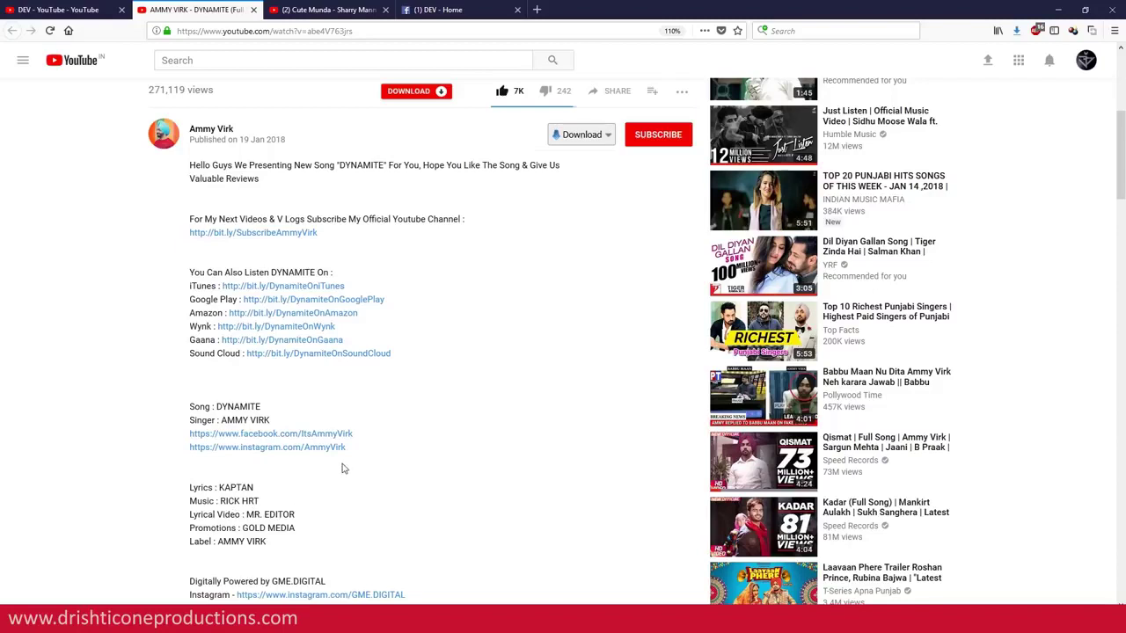
scroll(343, 469, up, 5)
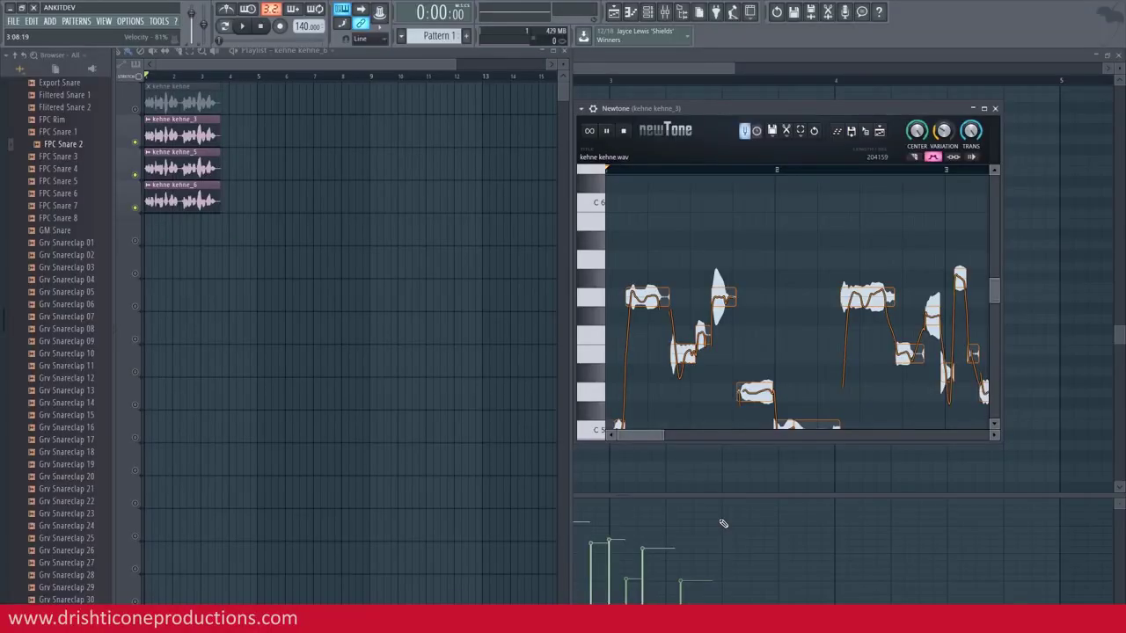